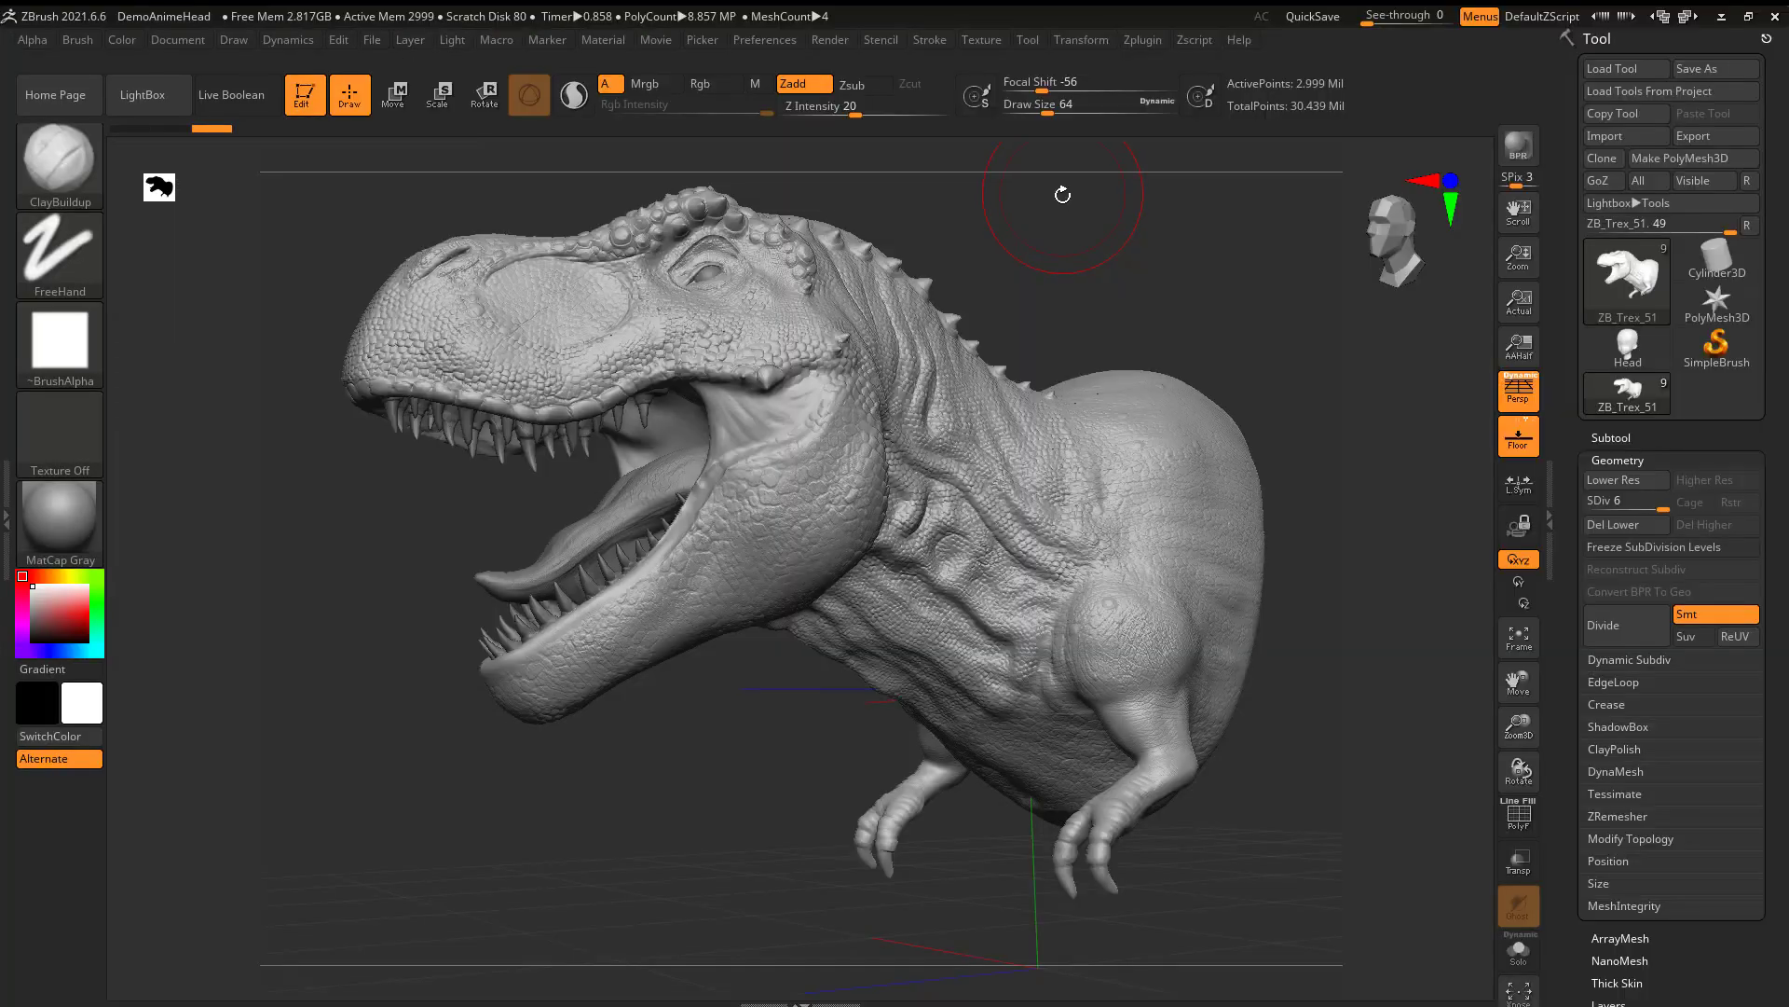
Step: Nudge the T-rex sculpt's rotation and hide ZBrush to reveal the Arnold render
mouse_move(1119, 279)
left_mouse_down()
mouse_move(1091, 274)
mouse_move(1130, 278)
mouse_move(1099, 267)
mouse_move(1106, 328)
mouse_move(1178, 299)
mouse_move(1123, 262)
left_mouse_up()
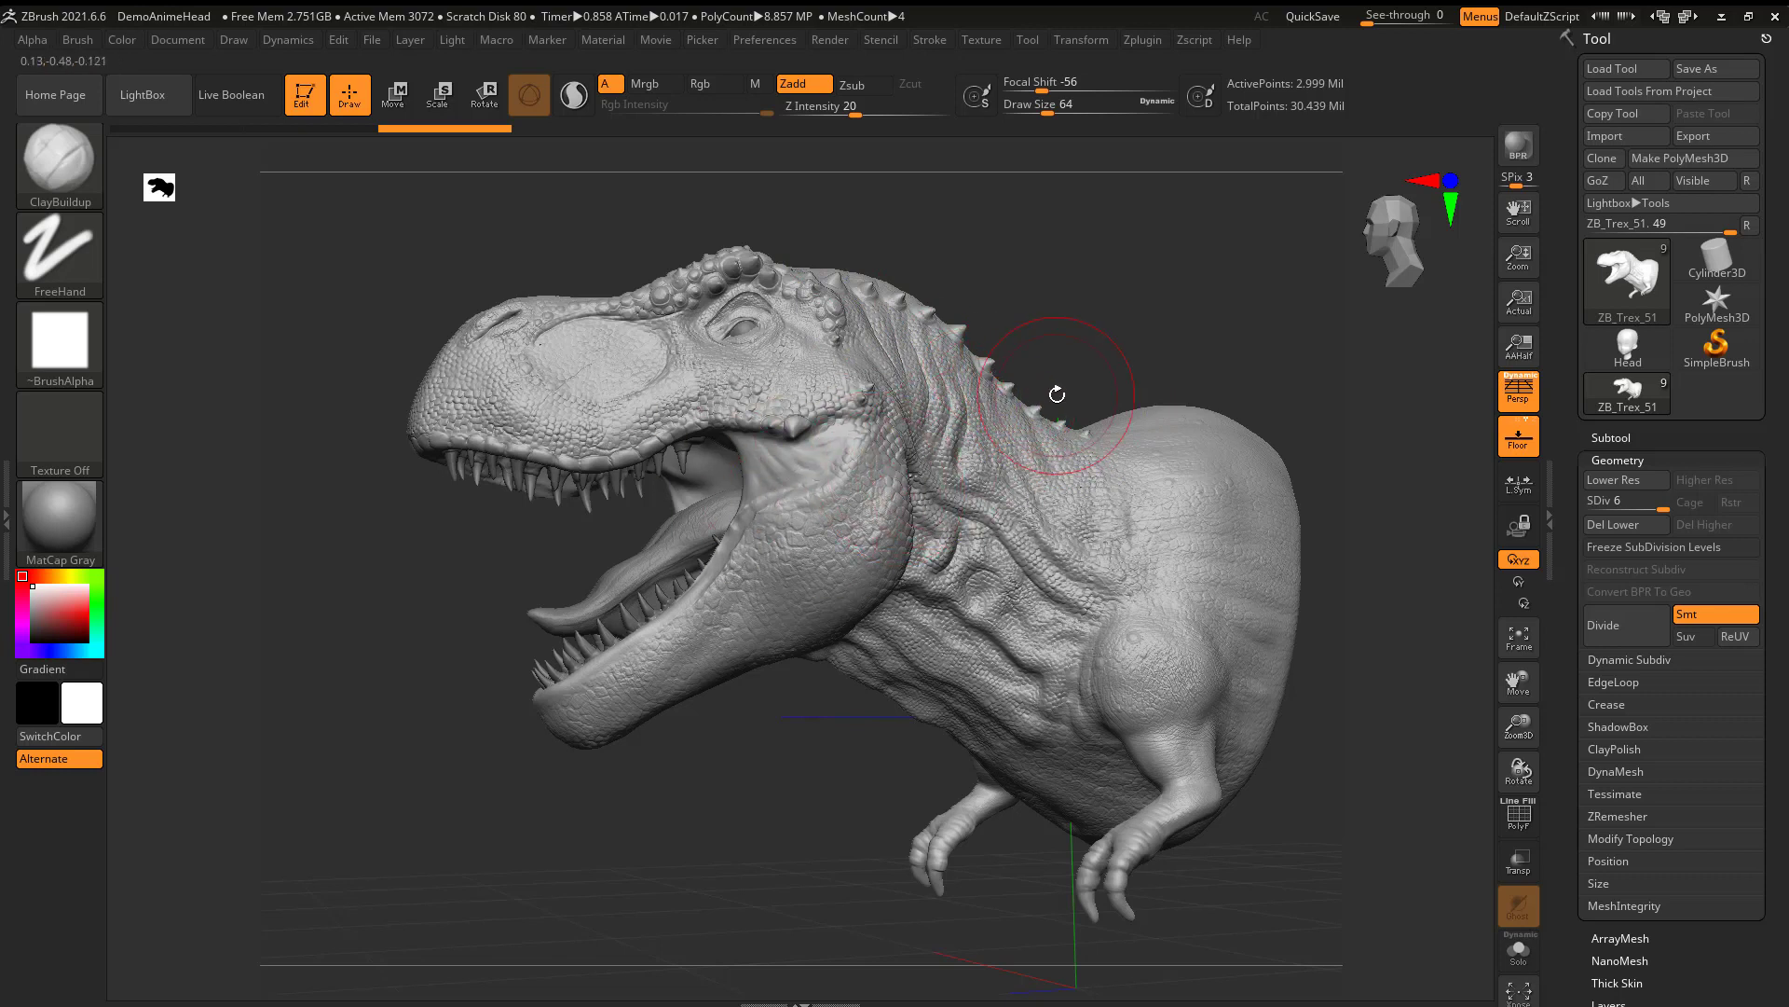
left_click(1722, 18)
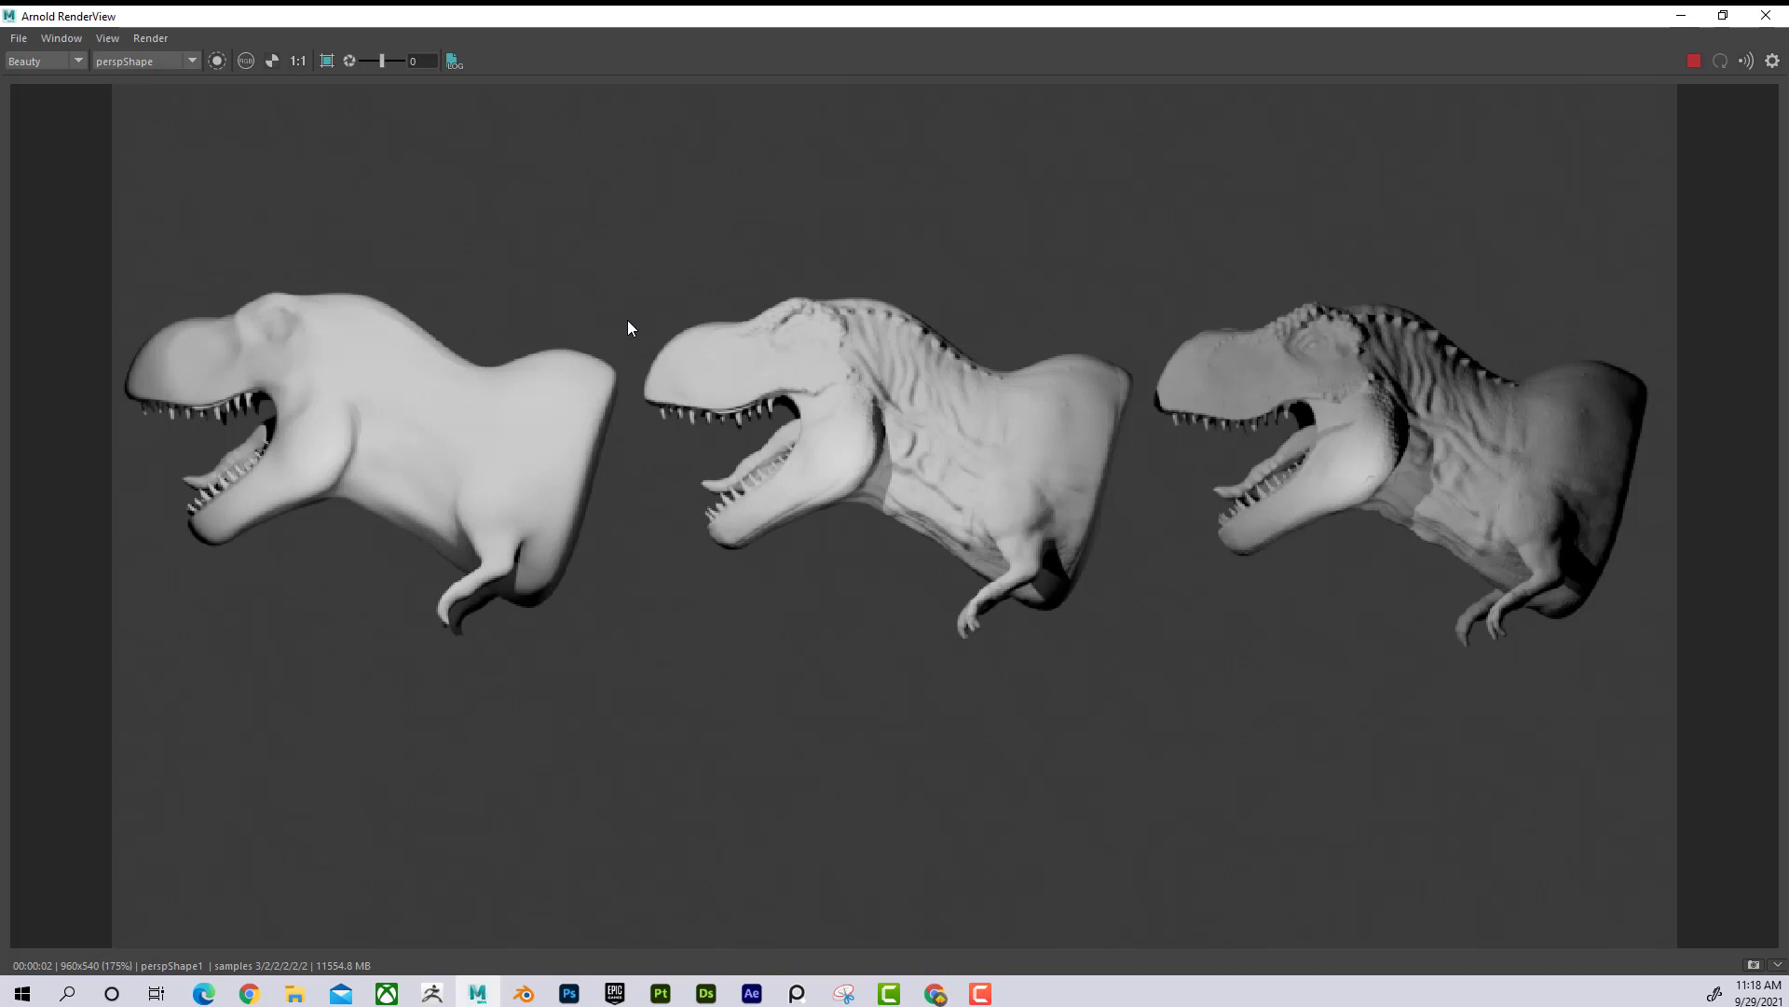
Step: Dolly the Arnold render in on the smooth T-rex and un-maximize the RenderView window
right_click_drag(355, 430, 1043, 521, "alt")
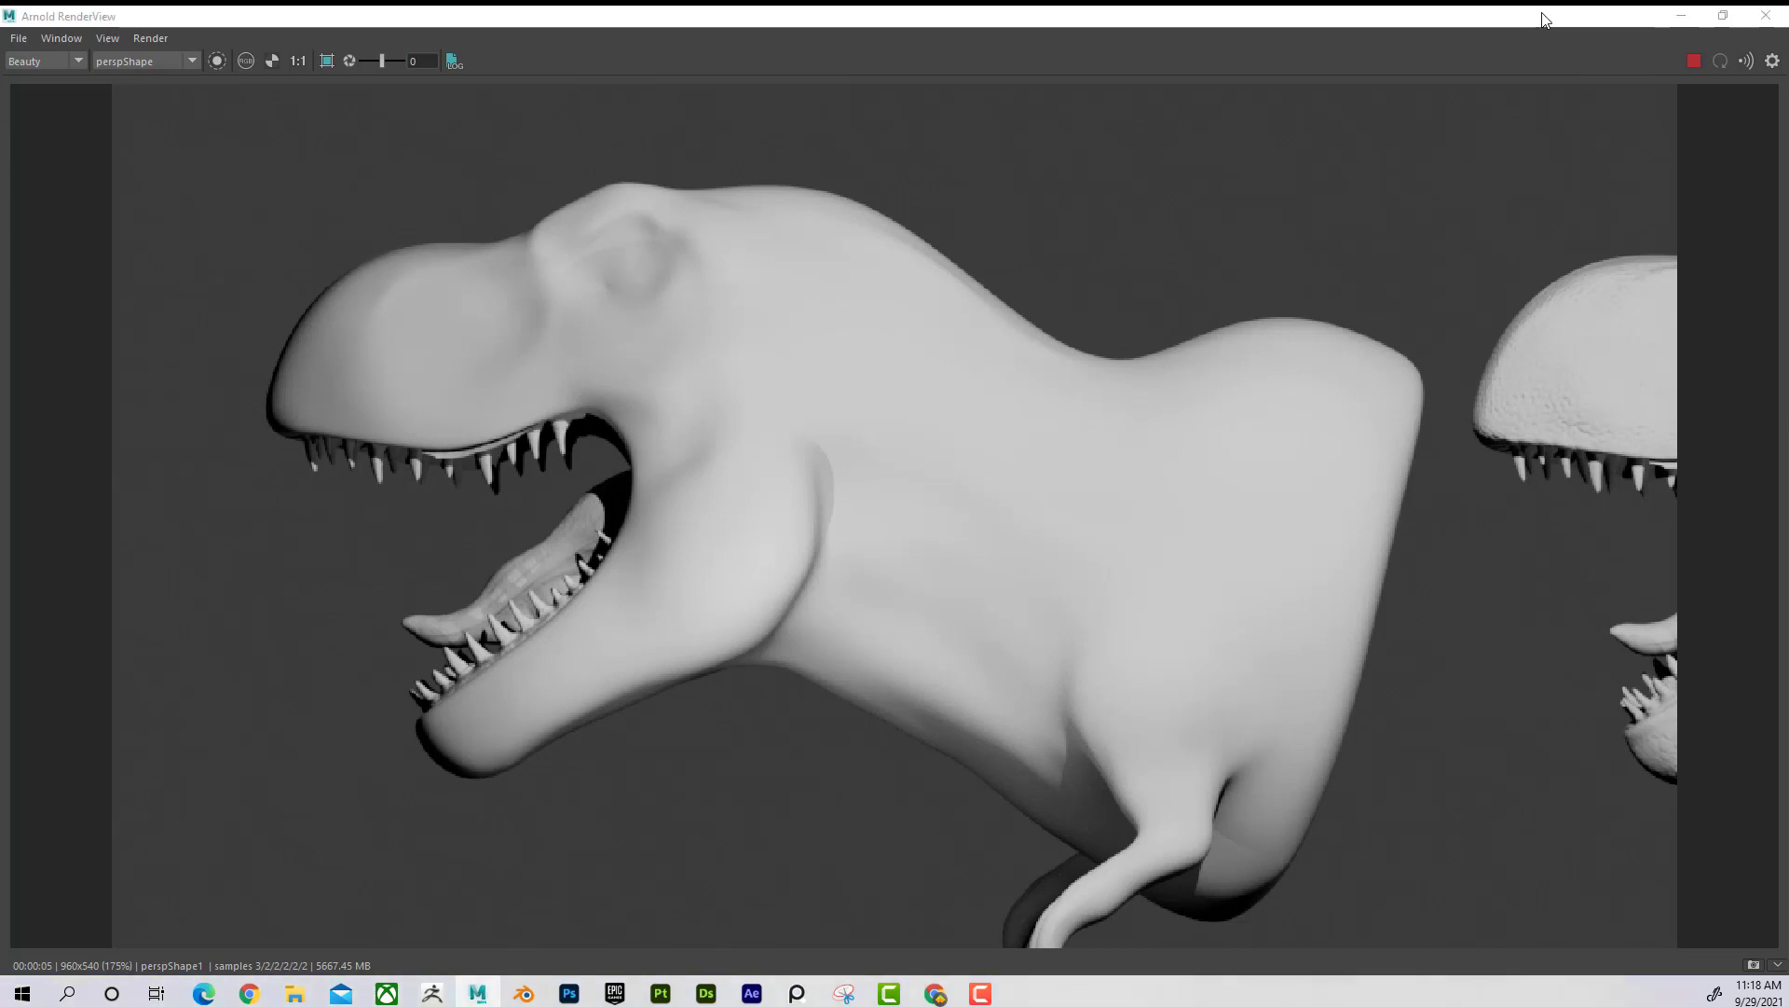
left_click_drag(1603, 16, 2, 250)
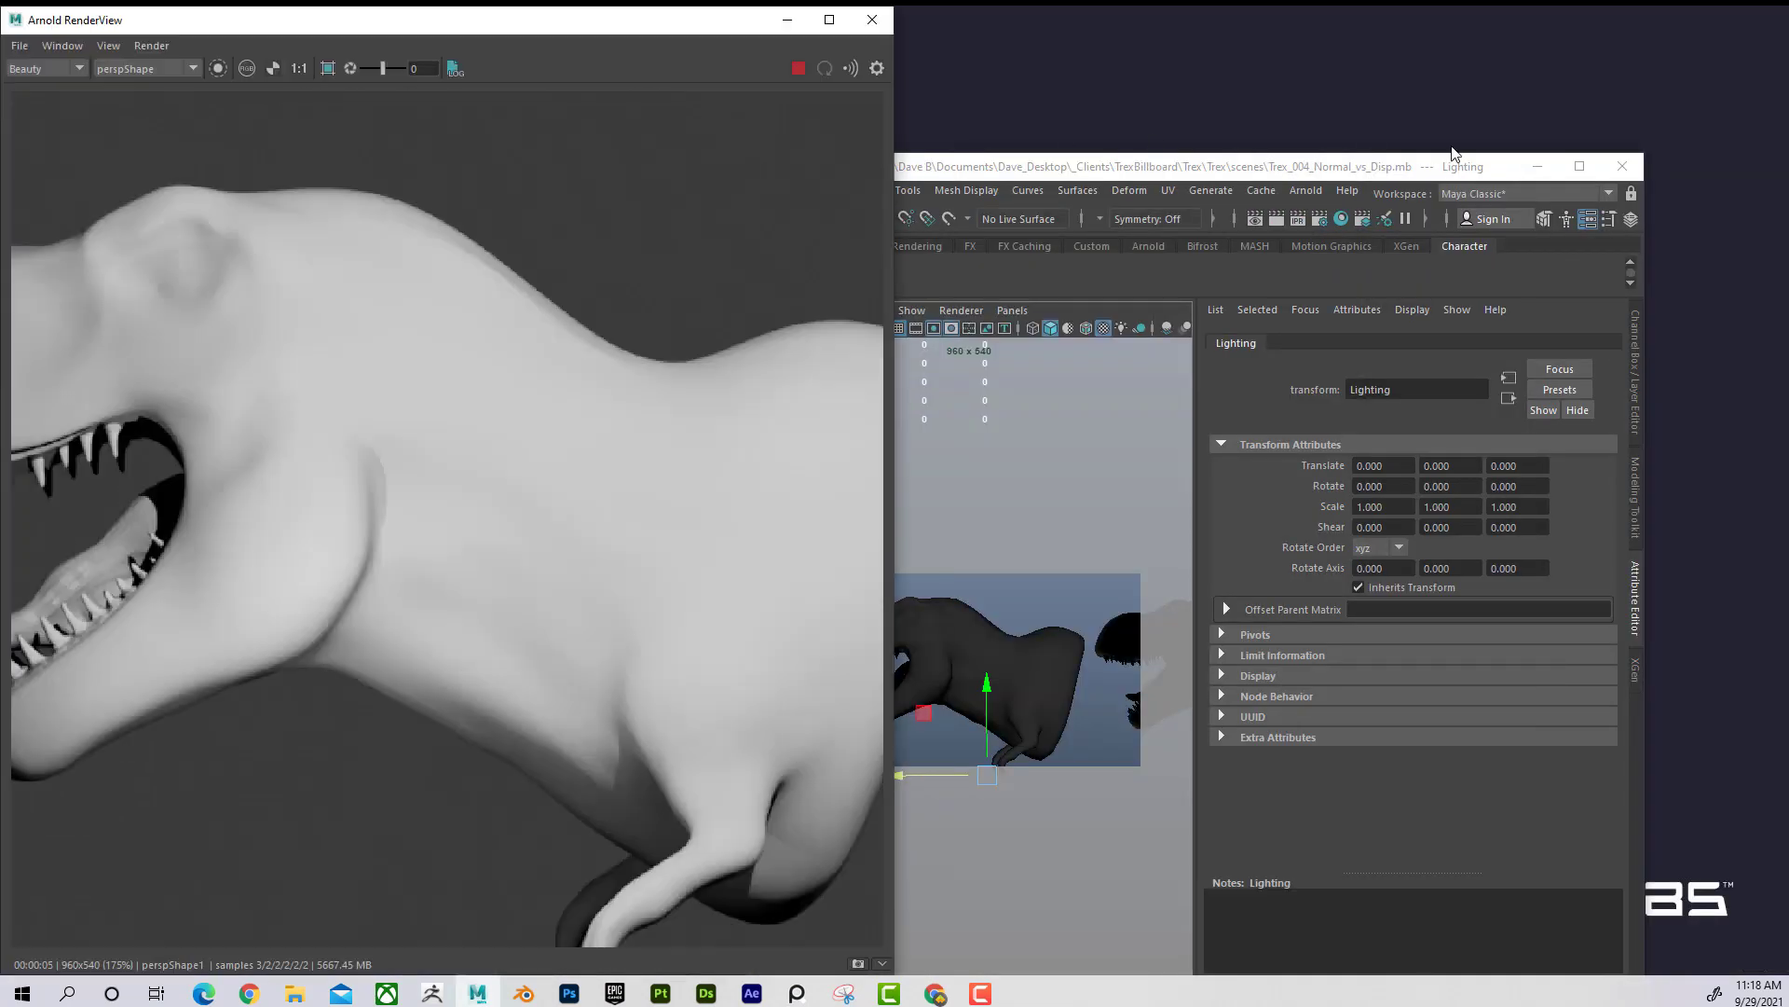
Step: Select the plain TREX mesh in the maximized Maya scene and reopen Arnold RenderView
left_click(1575, 166)
left_click_drag(722, 19, 183, 93)
left_click(241, 88)
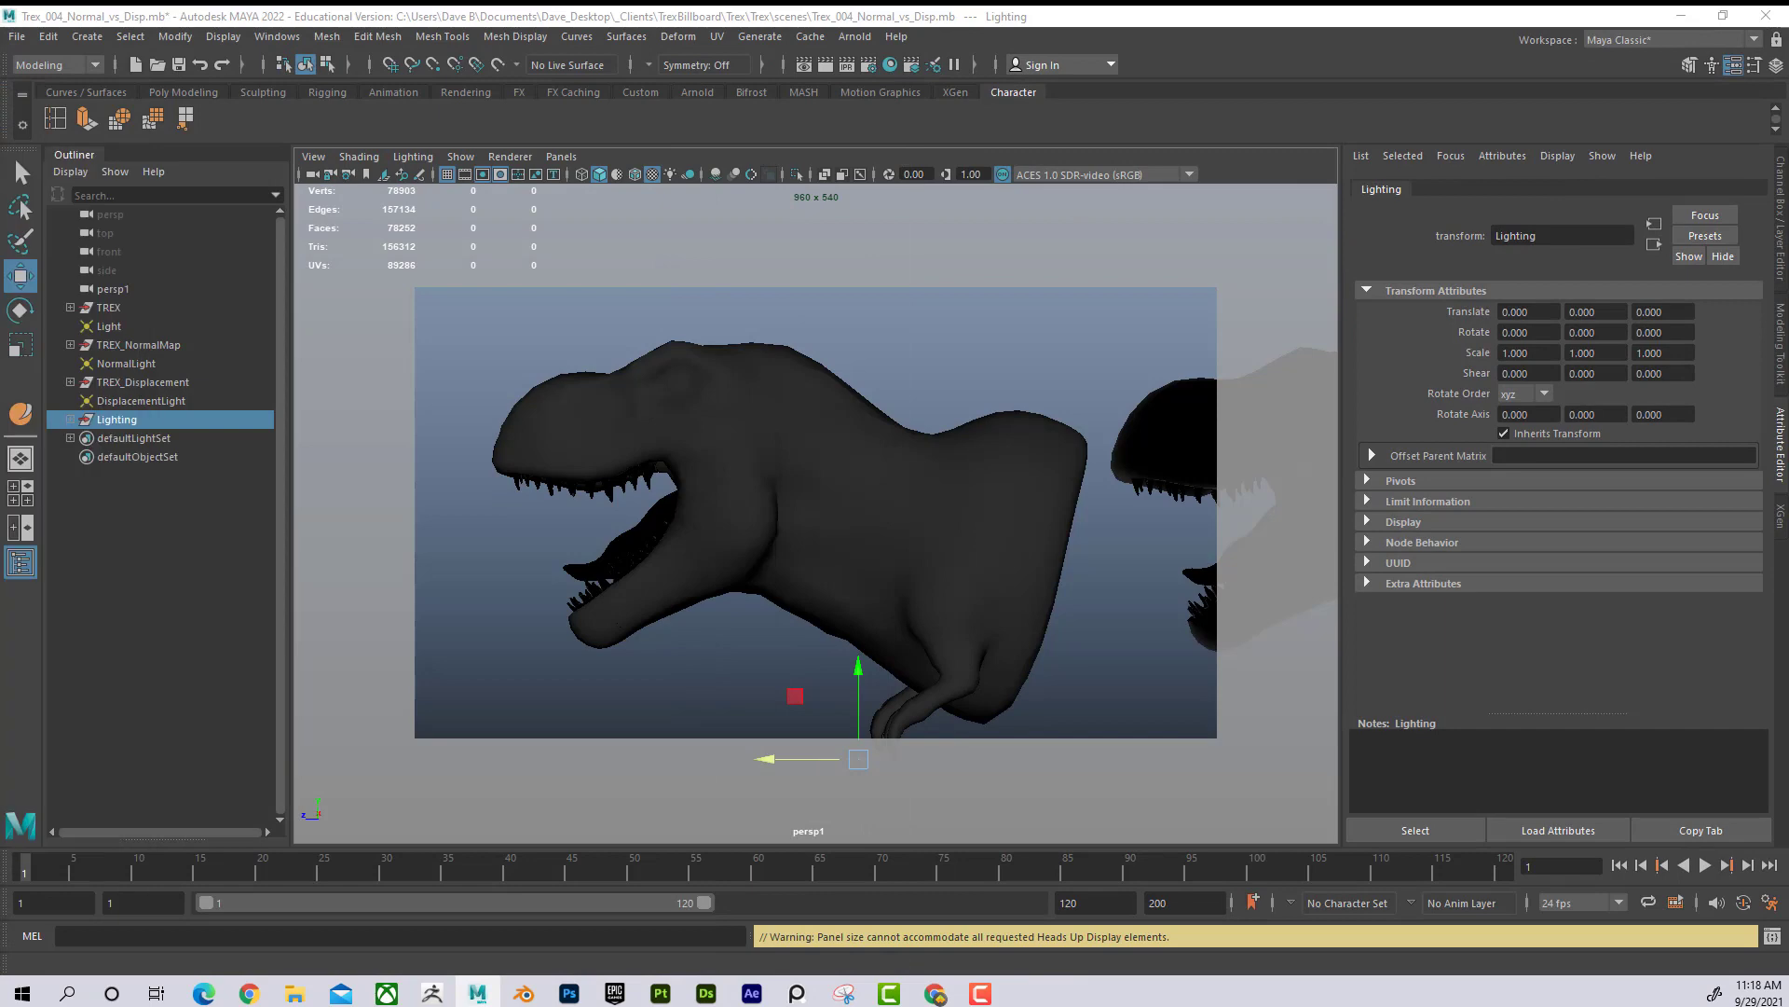
left_click(918, 449)
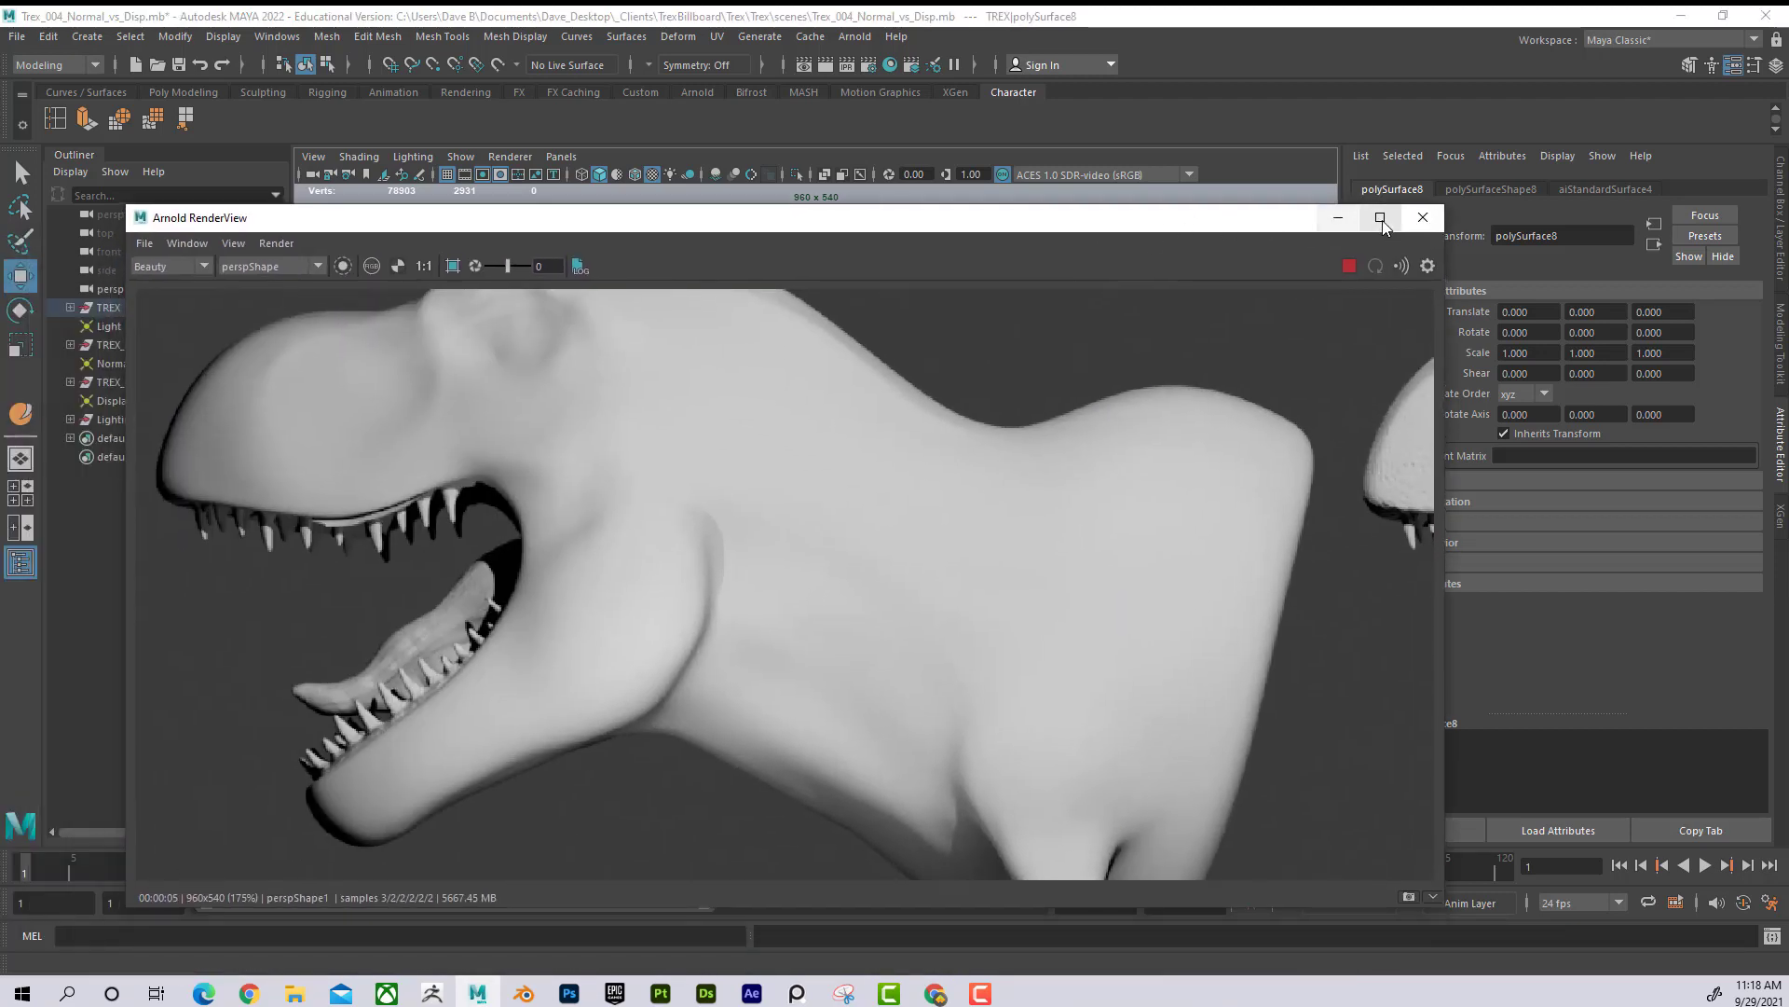
left_click(1377, 220)
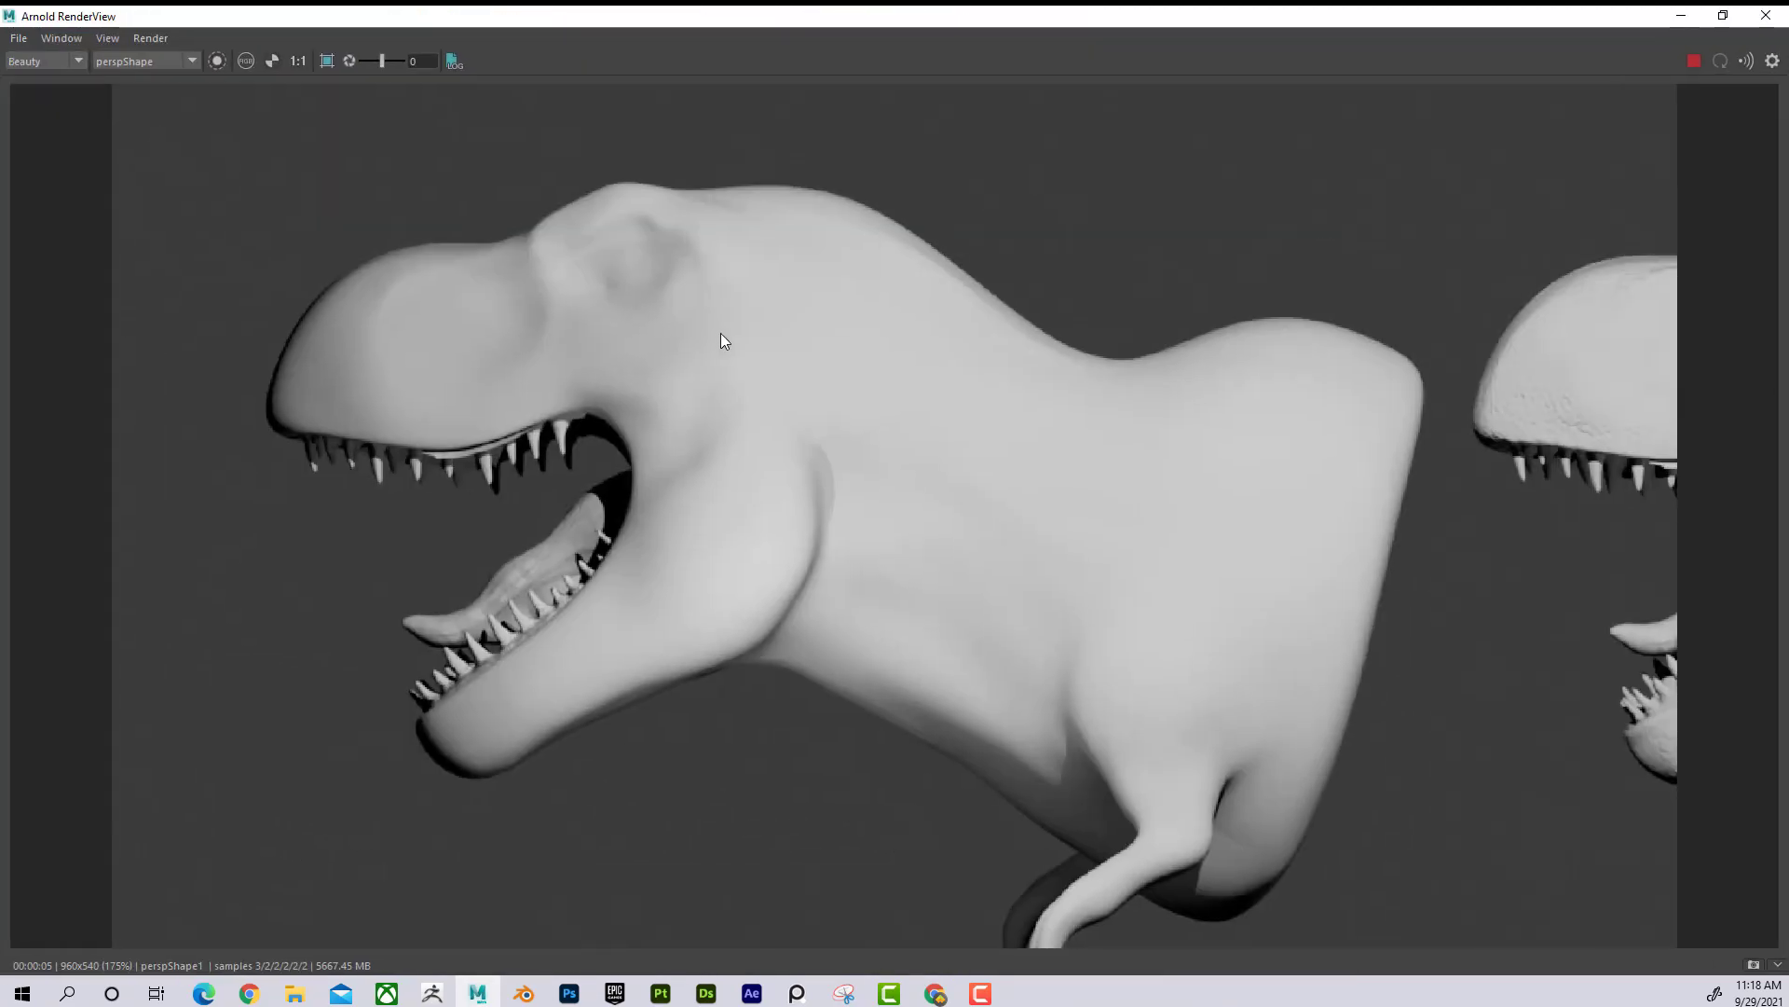
Step: Orbit the render camera around the middle T-rex and re-maximize the RenderView window
left_click_drag(1263, 499, 341, 445, "alt")
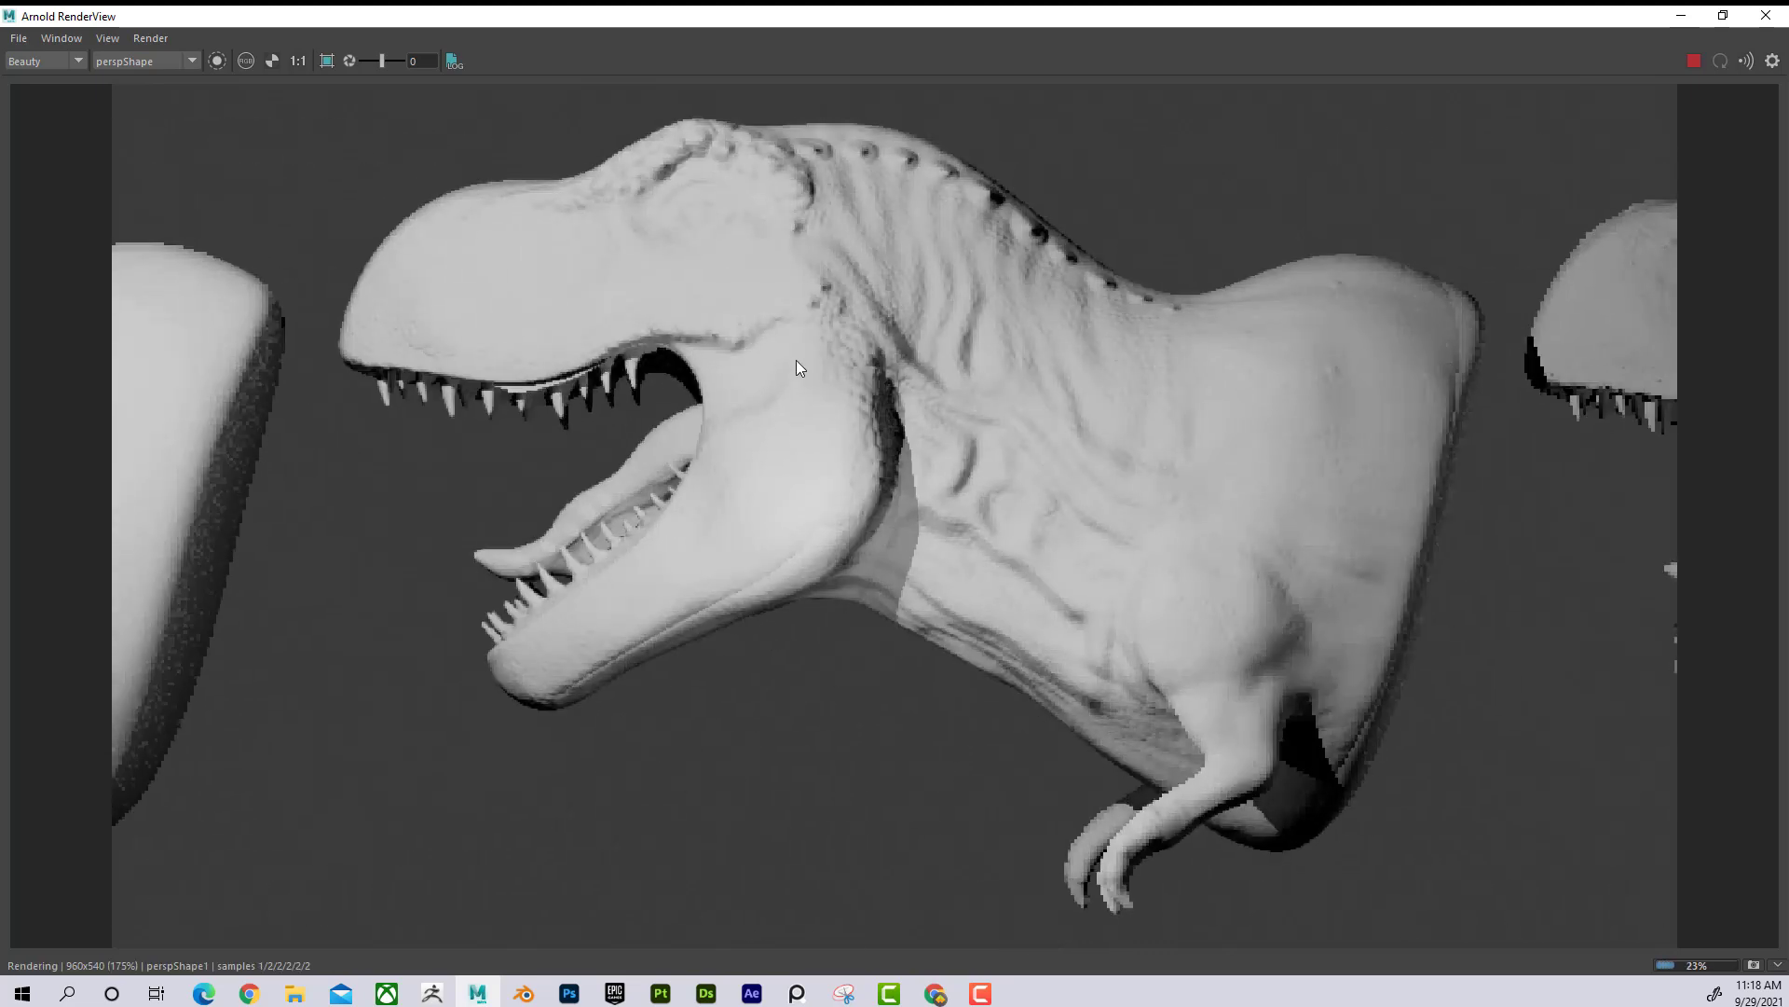
left_click_drag(798, 361, 764, 371, "alt")
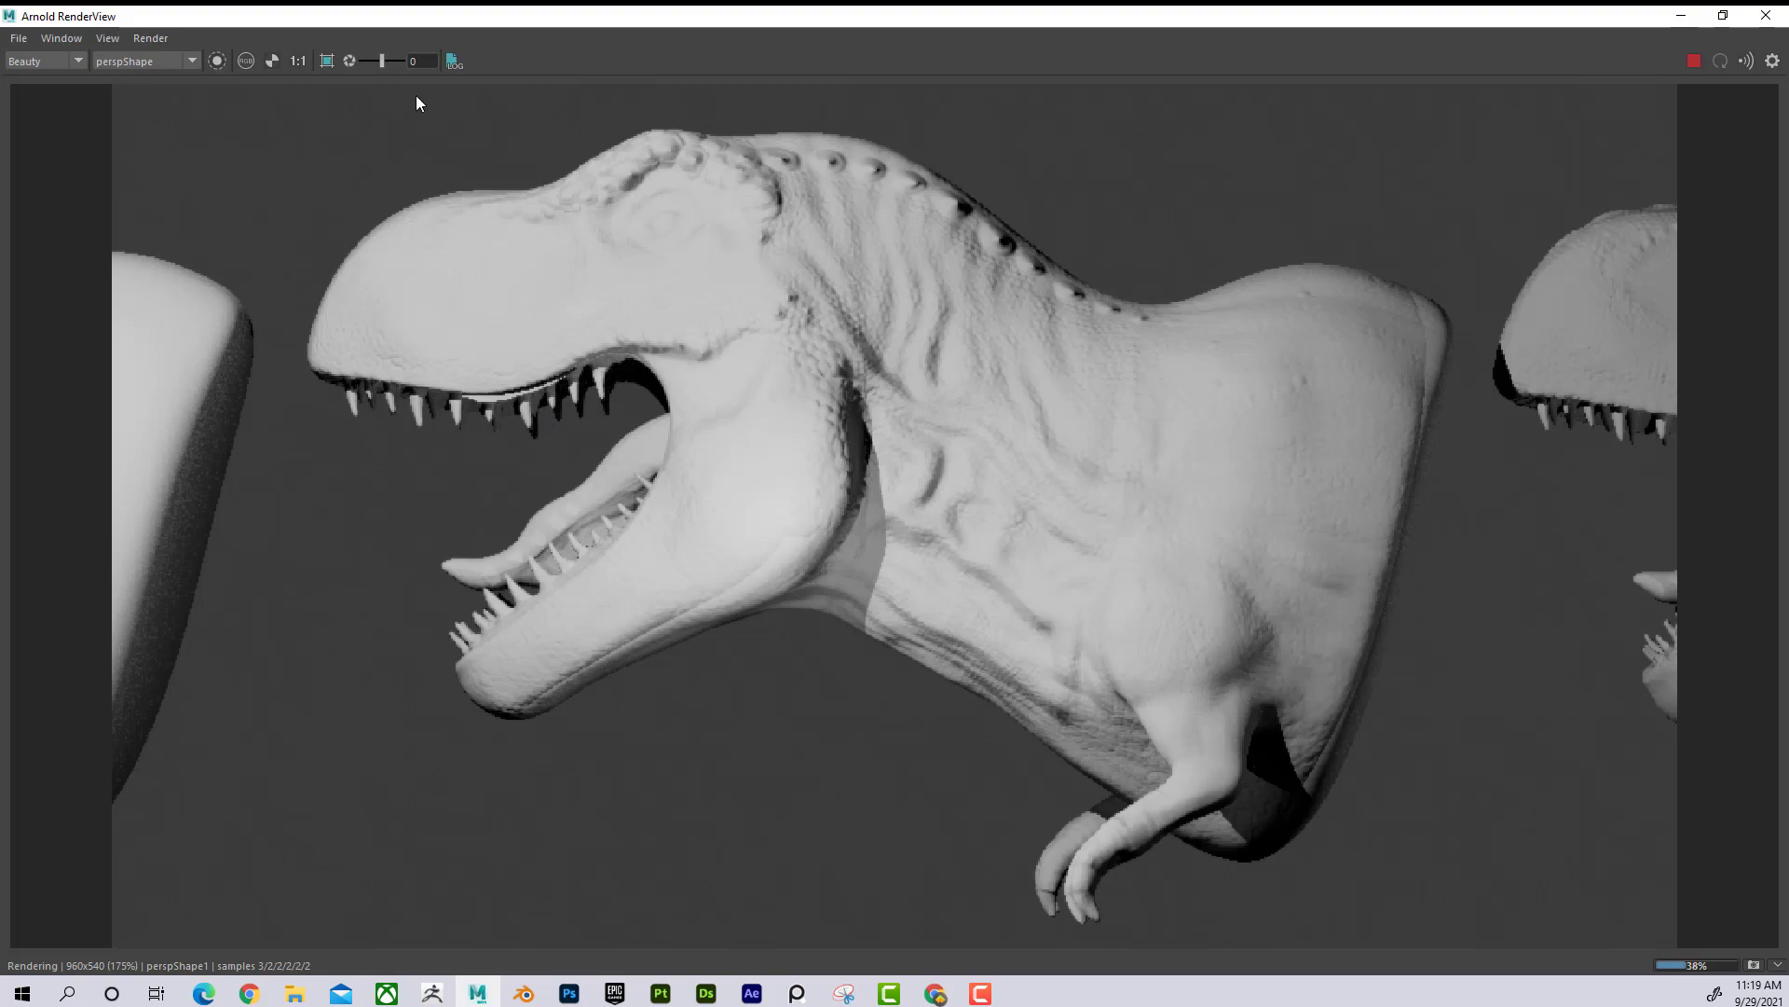
left_click_drag(452, 19, 683, 233)
left_click_drag(790, 24, 0, 270)
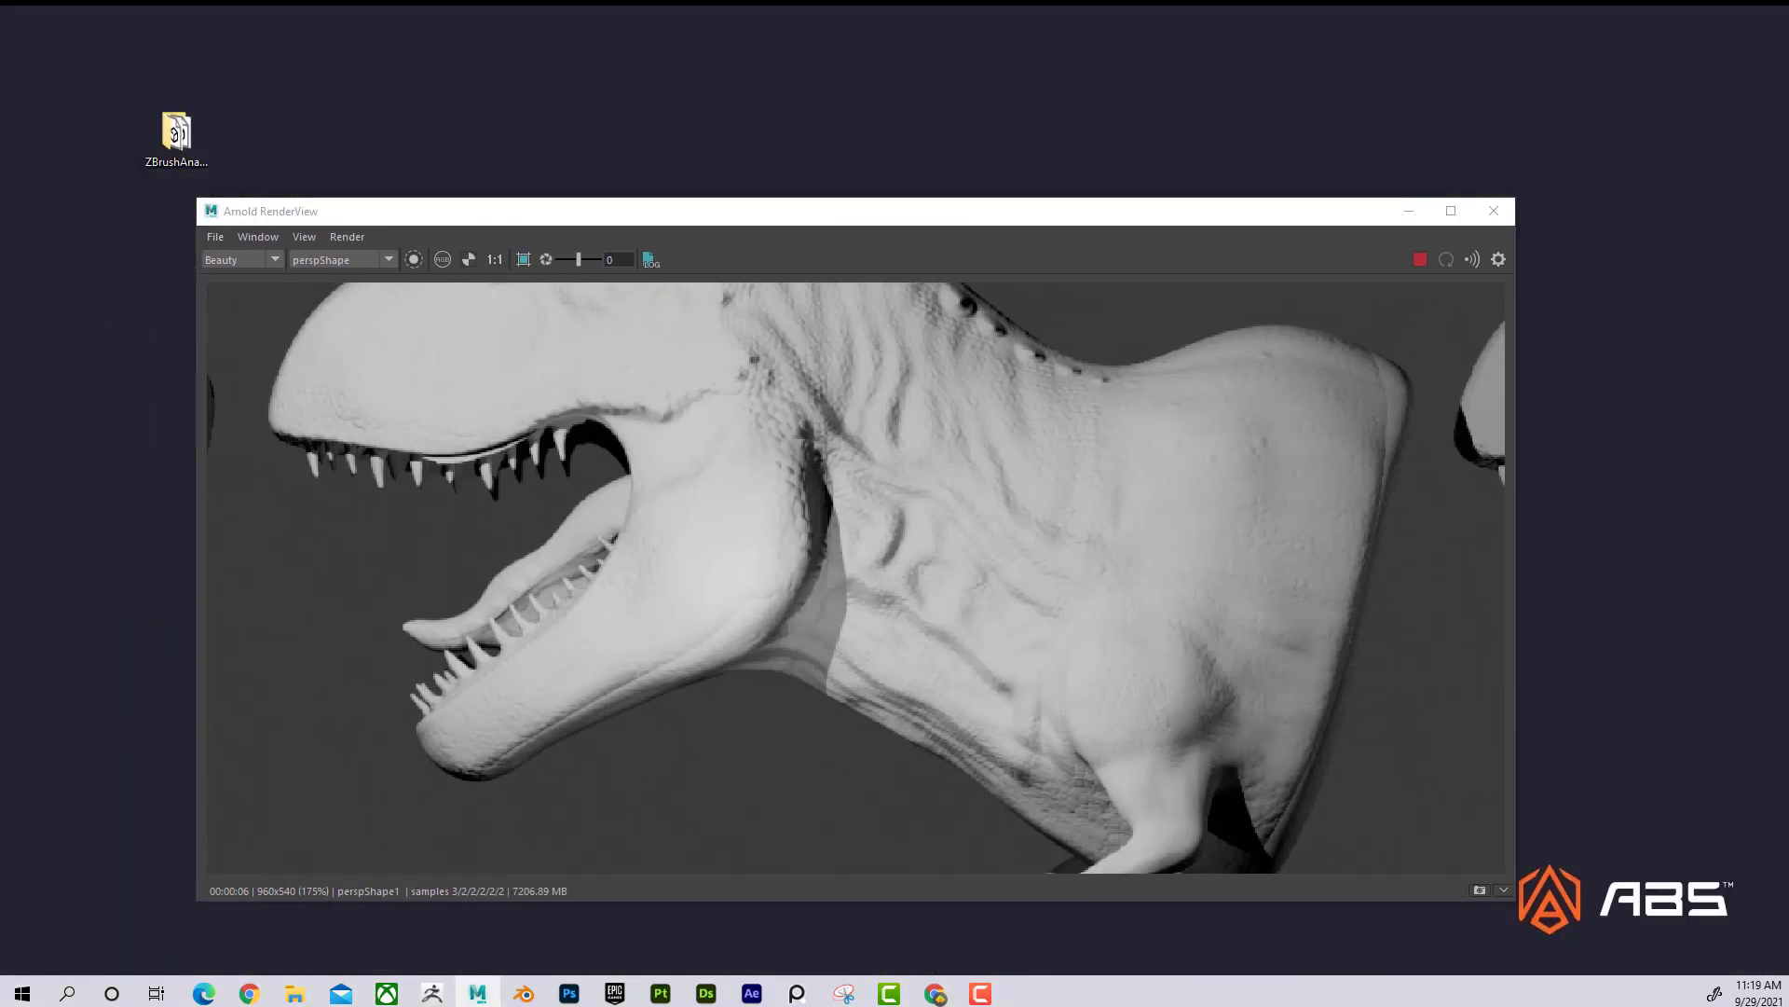
left_click(1451, 211)
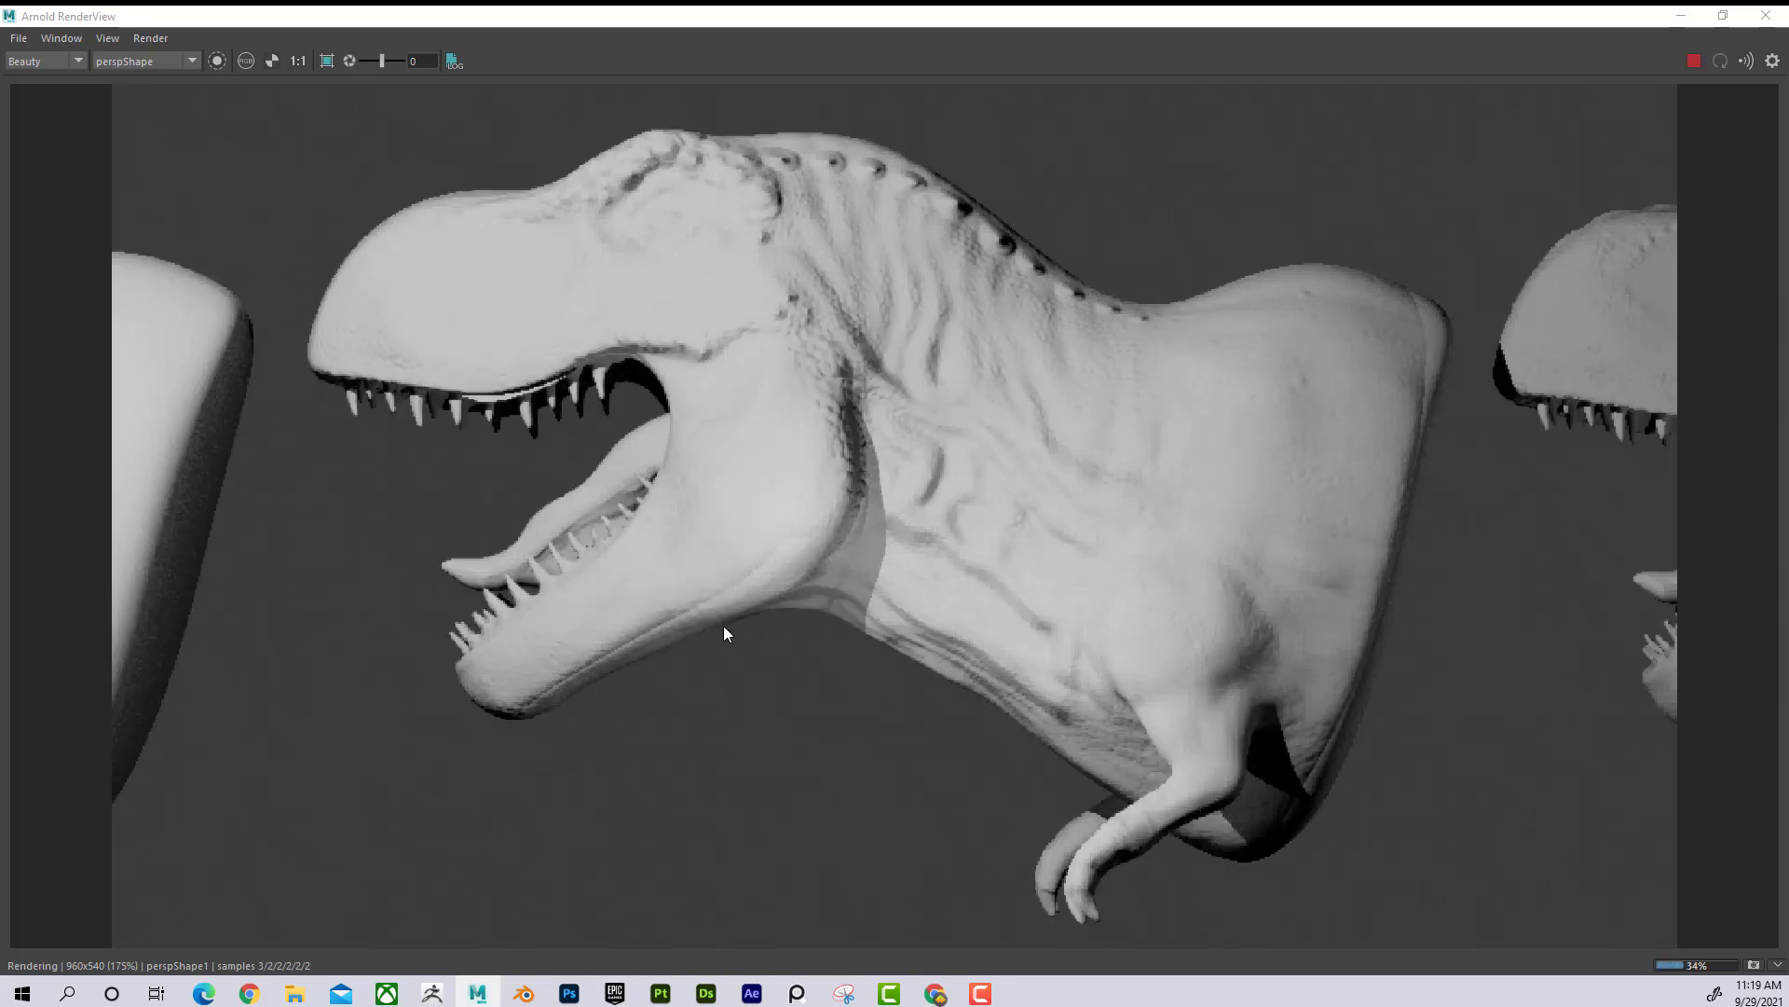
Step: Zoom the render camera in on the normal-mapped T-rex's head and reframe it
right_click_drag(714, 760, 845, 653, "alt")
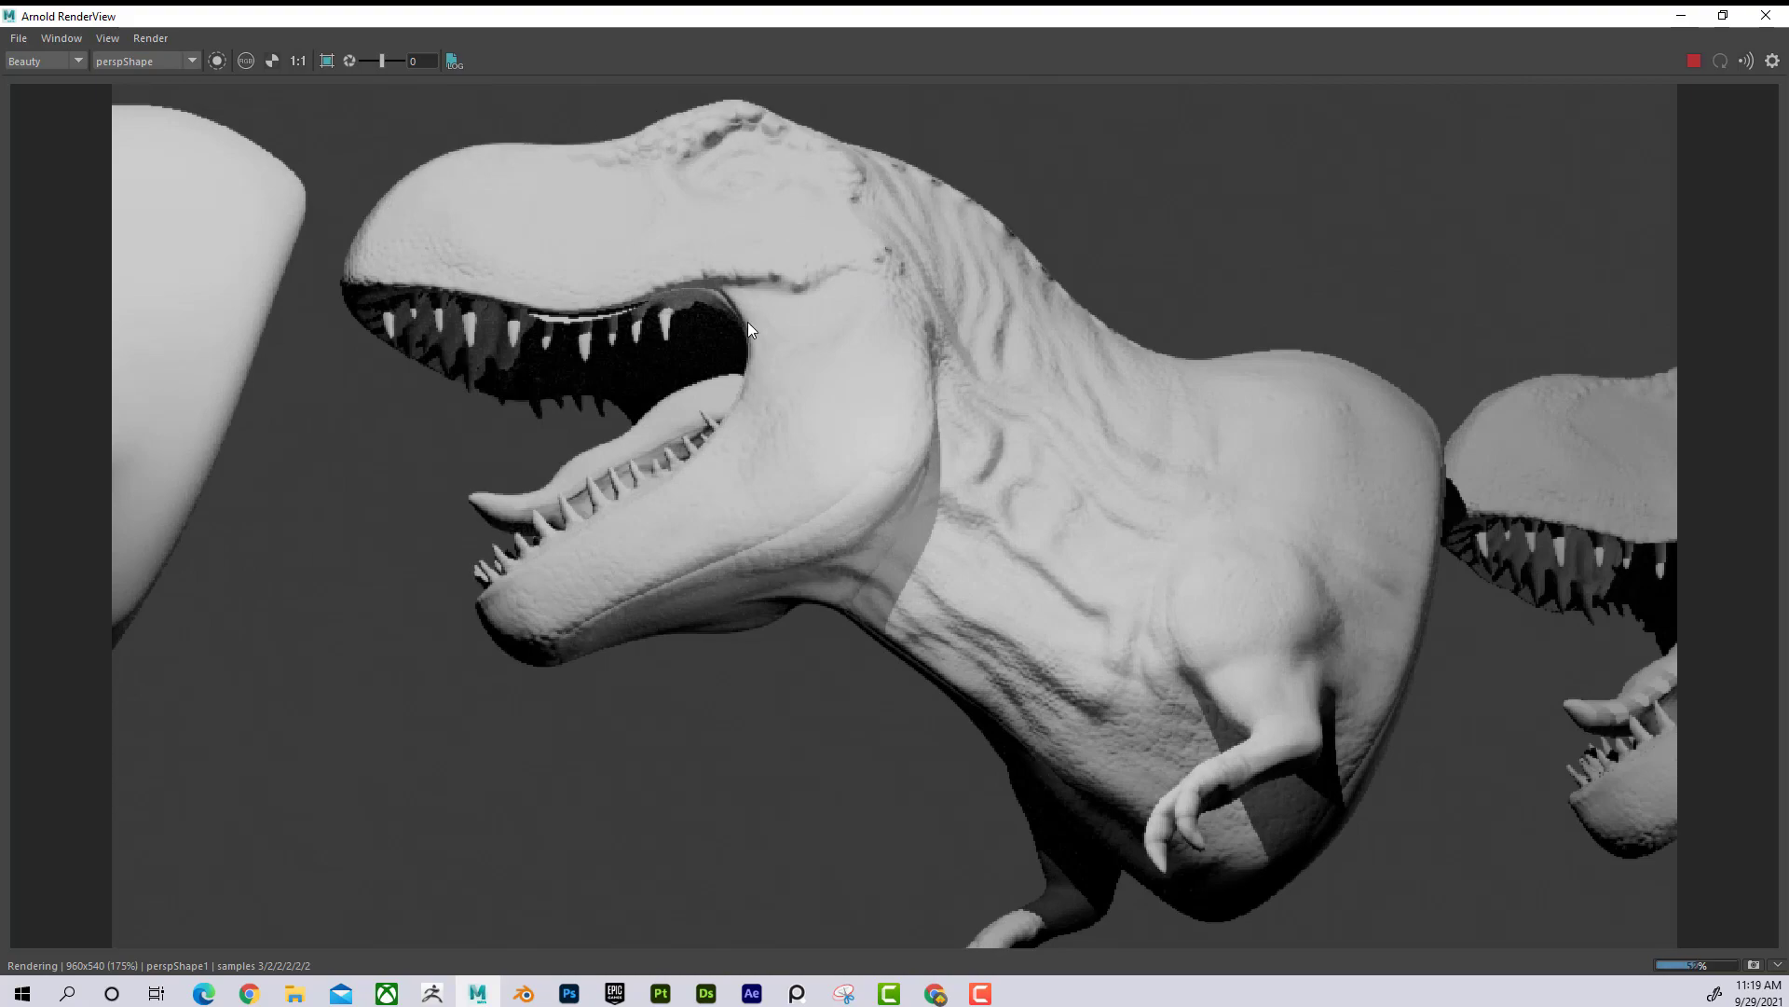
right_click_drag(703, 540, 898, 662, "alt")
right_click_drag(889, 360, 930, 231, "alt")
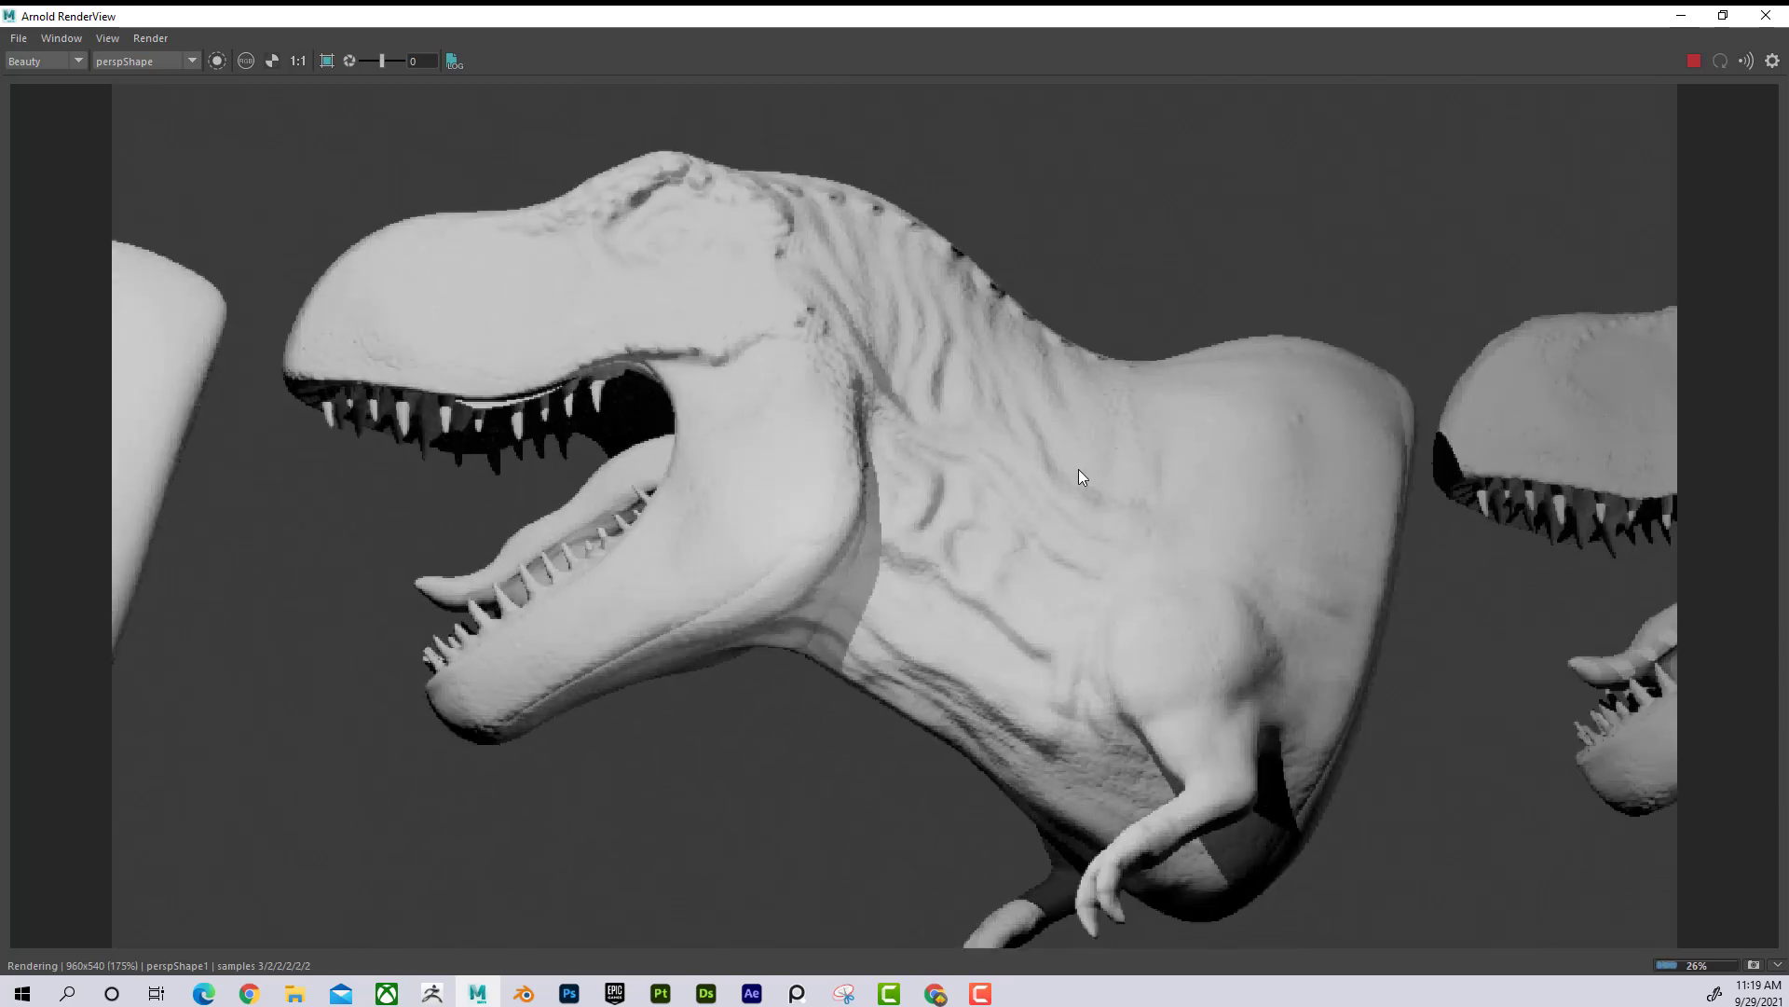
right_click_drag(1049, 473, 960, 297, "alt")
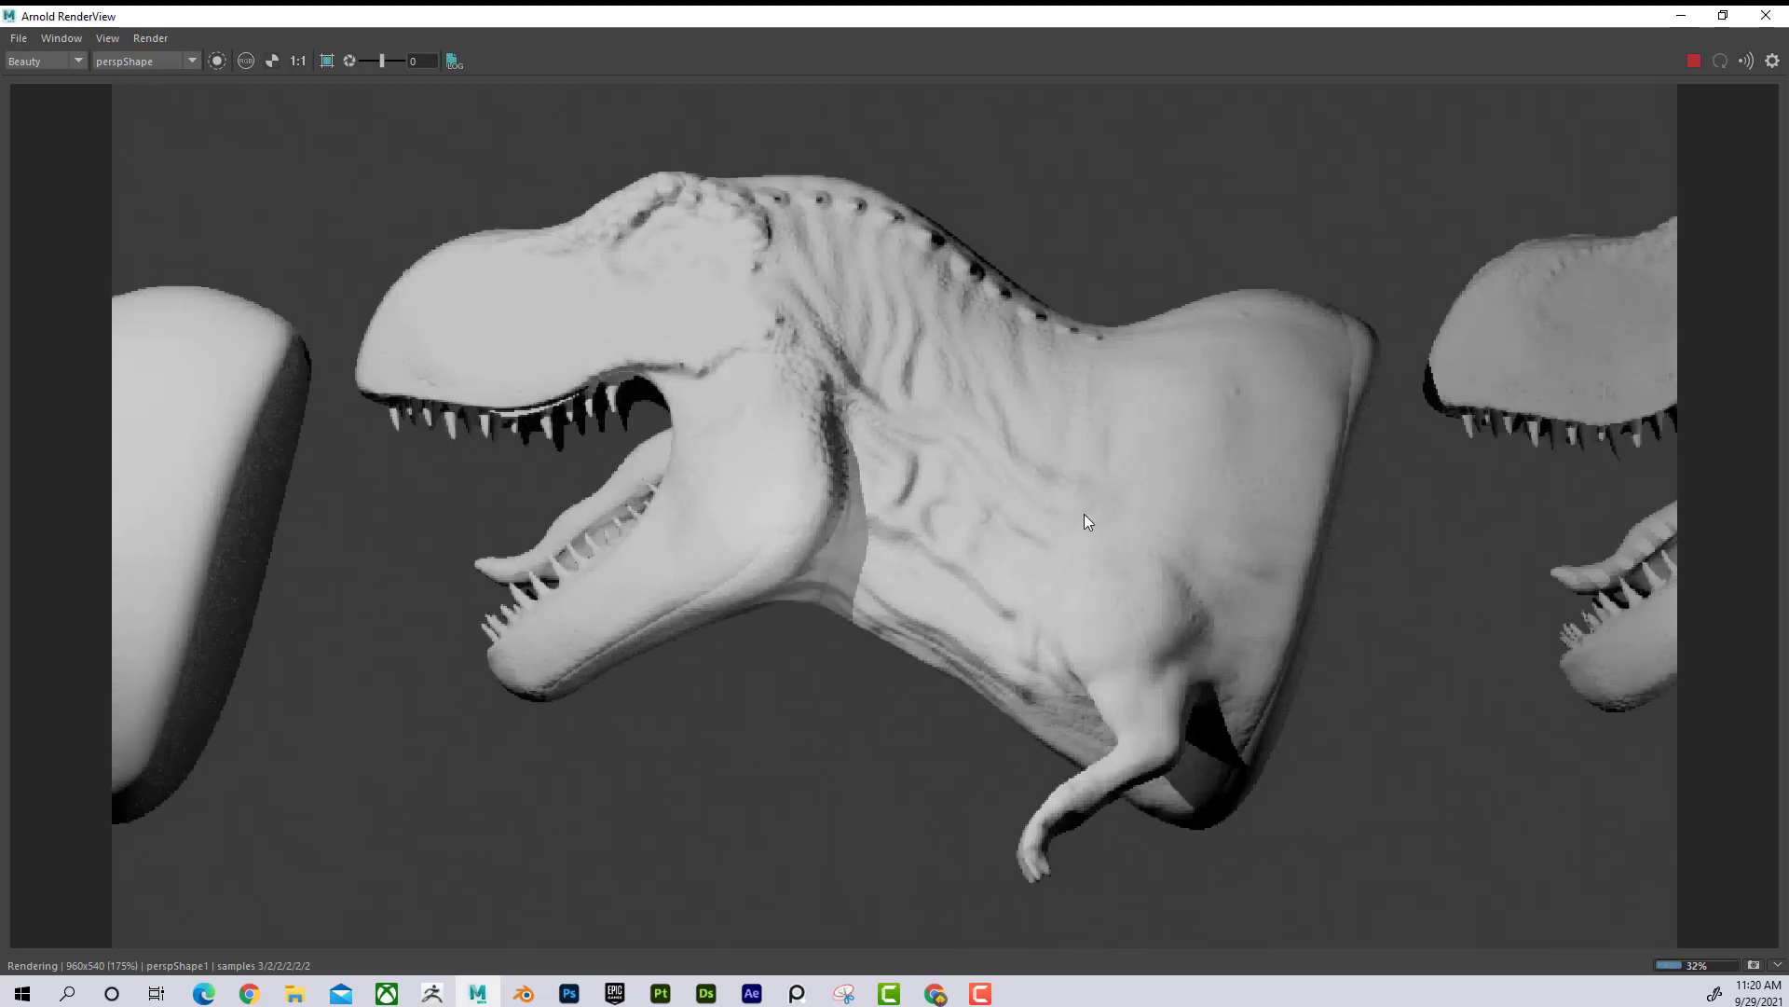
left_click_drag(1247, 503, 863, 483, "alt")
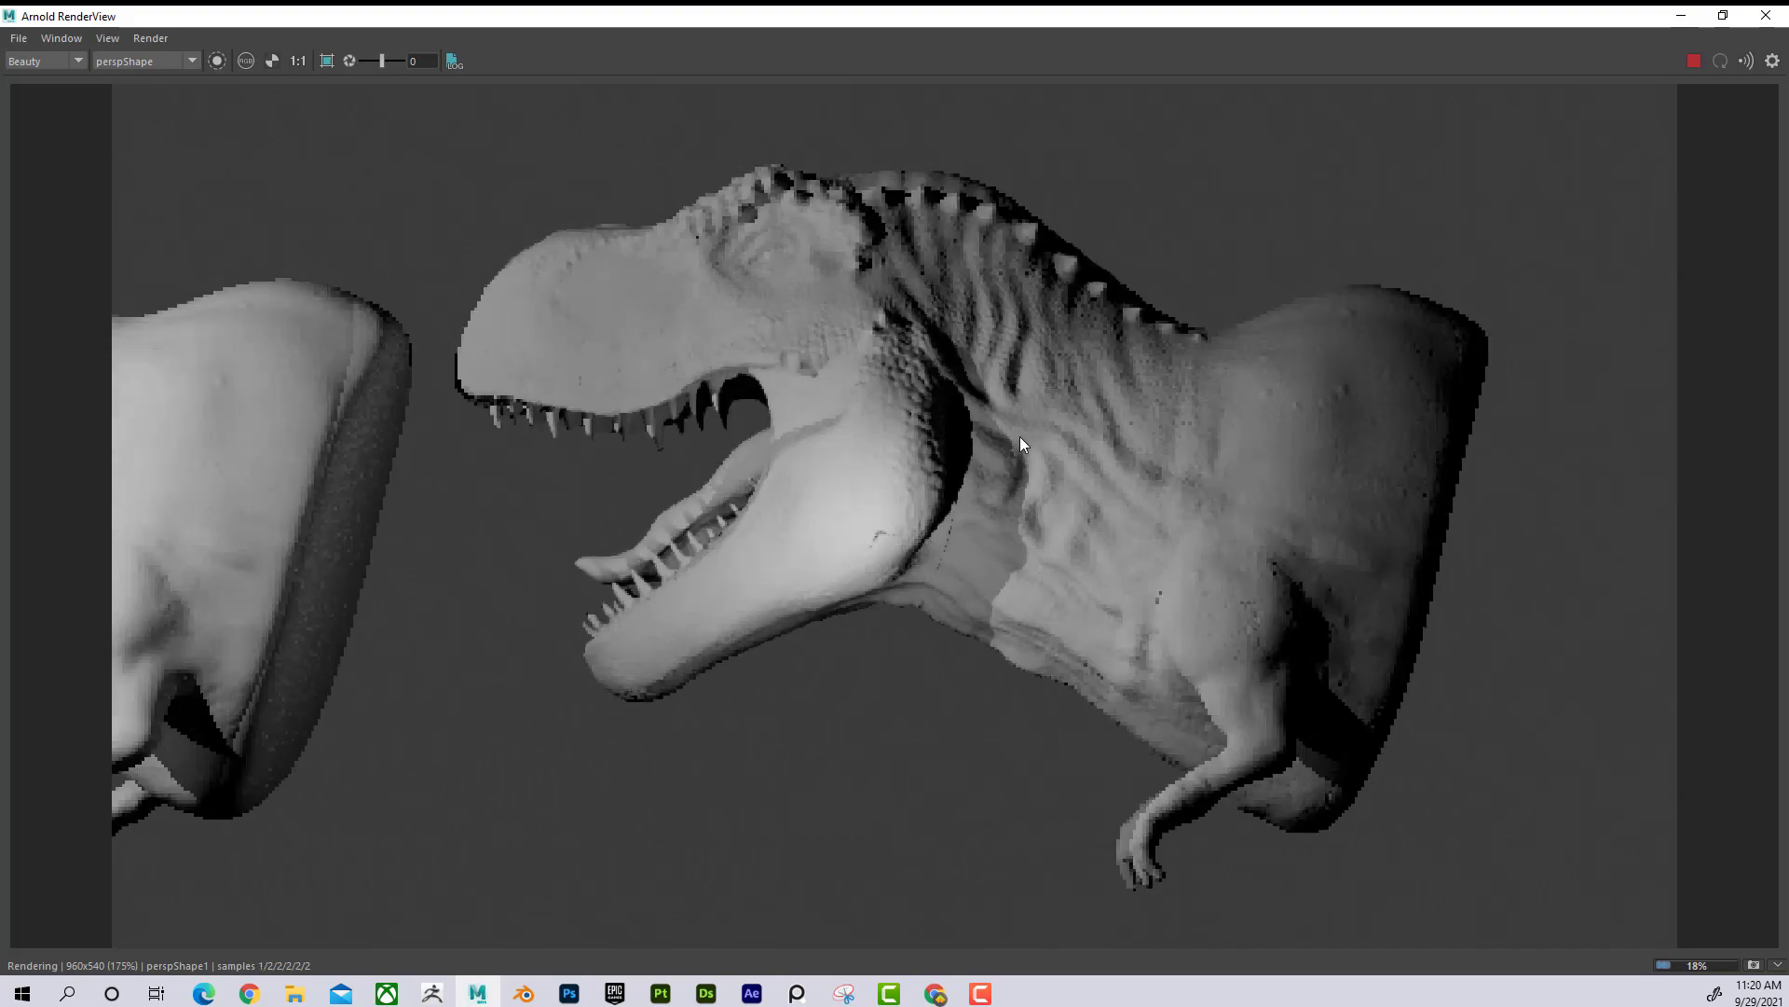
Step: Zoom out and pan the render until all three T-rex busts sit centred side by side
left_click_drag(1019, 434, 986, 445, "alt")
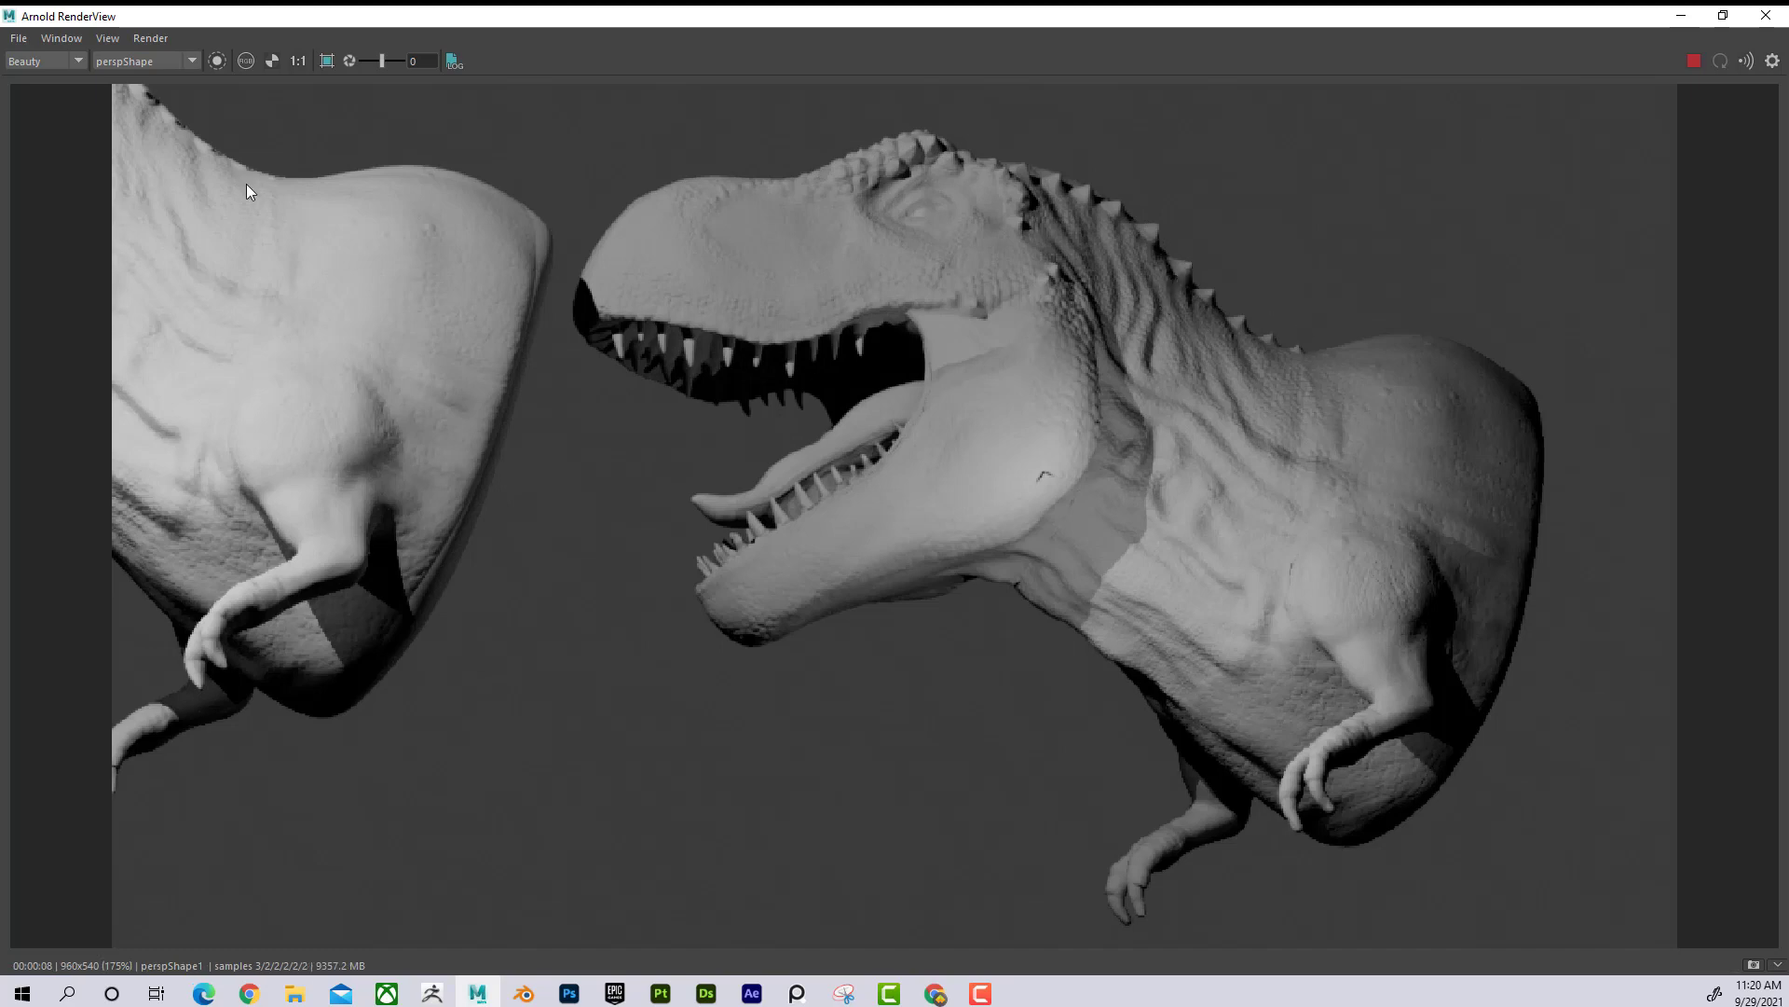
right_click_drag(993, 511, 874, 467, "alt")
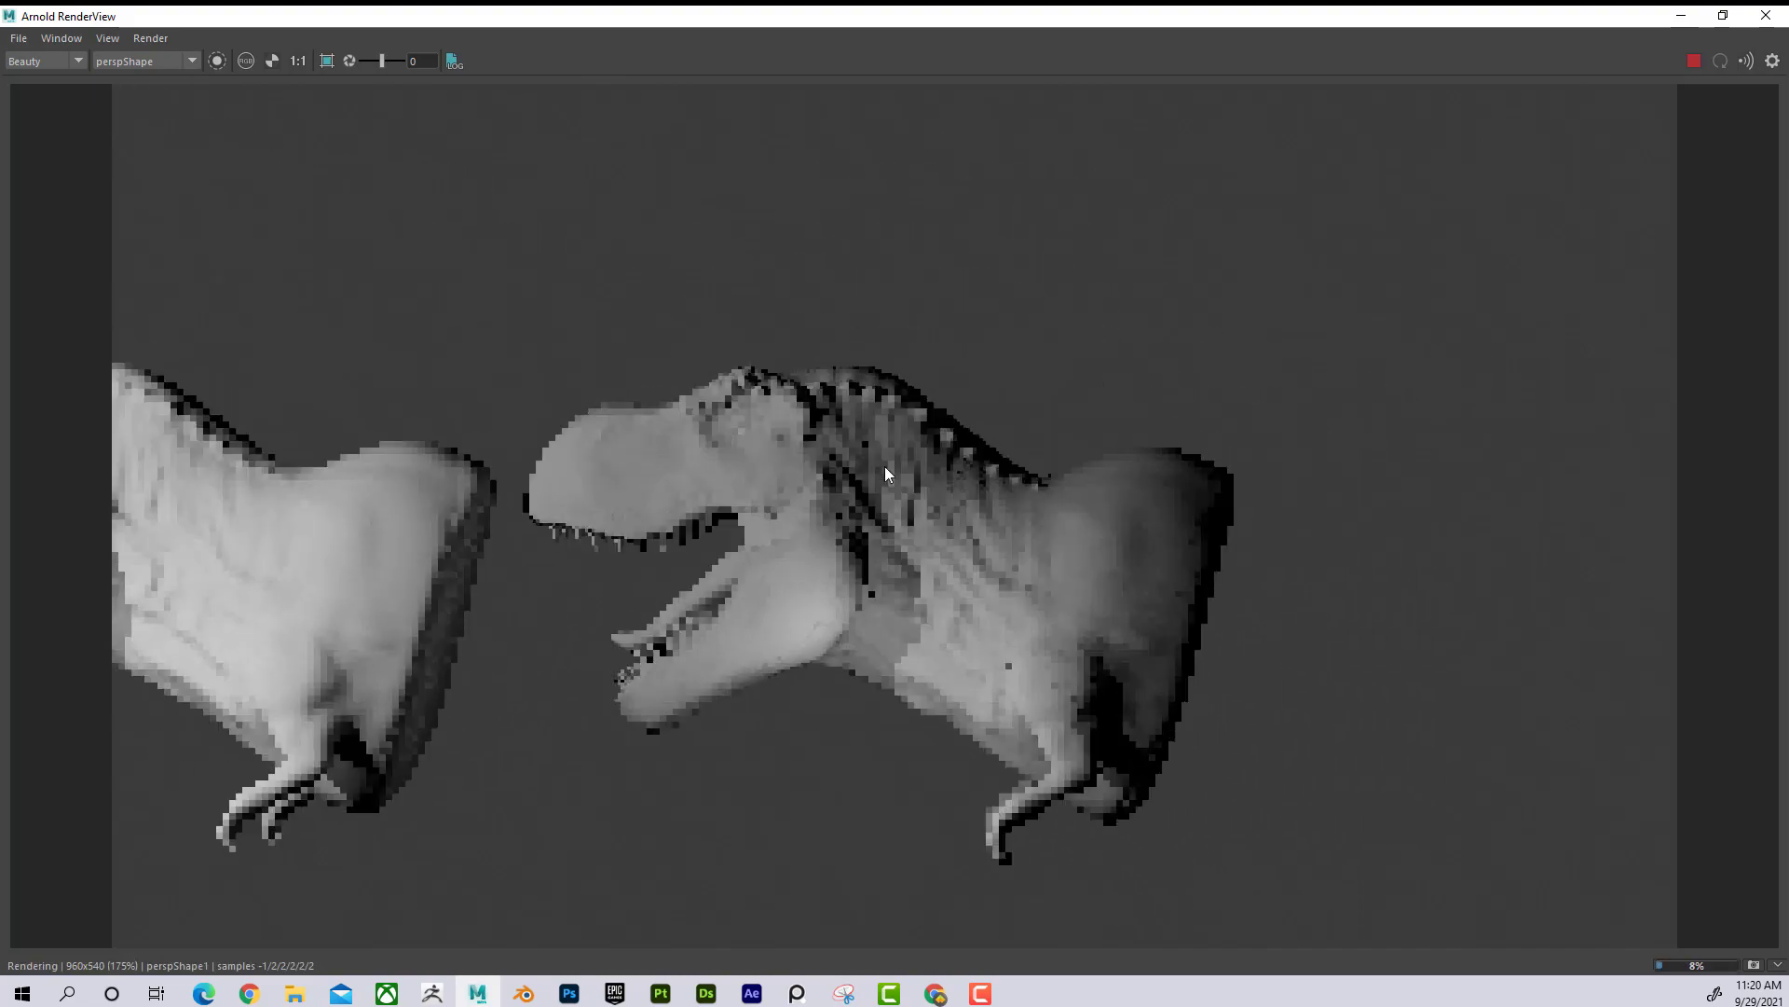
middle_click_drag(874, 467, 1117, 376, "alt")
middle_click_drag(938, 440, 1093, 399, "alt")
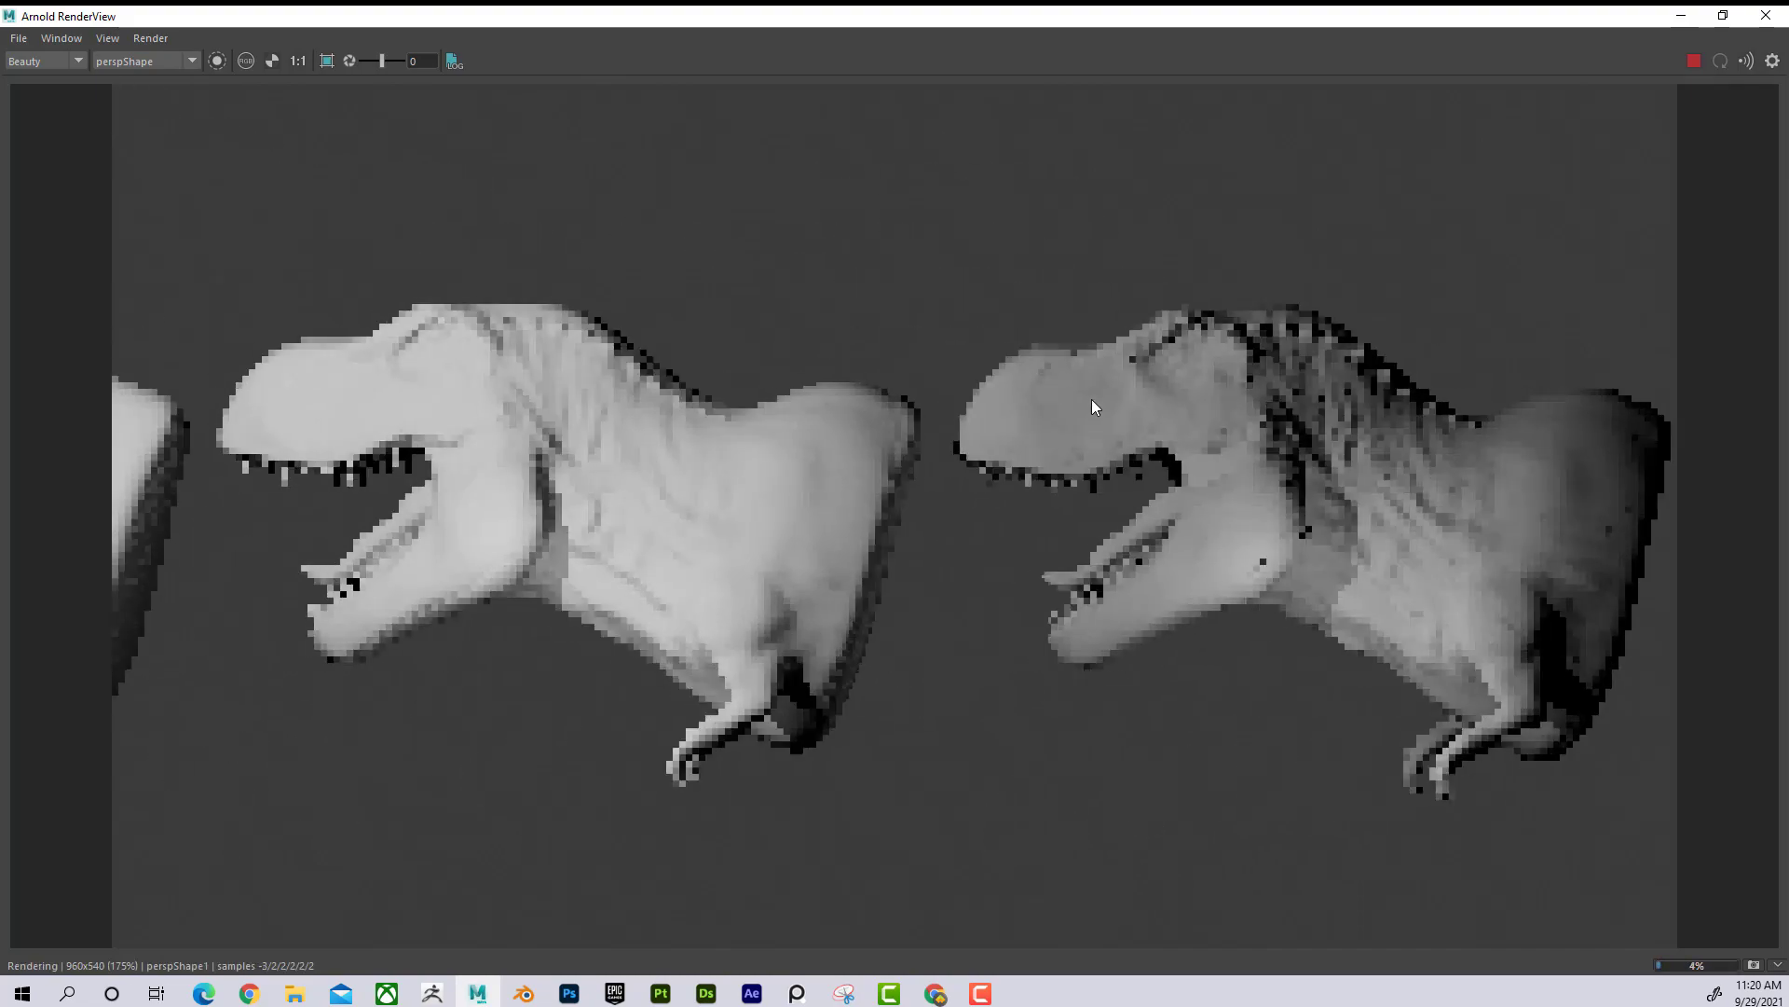
right_click_drag(1092, 398, 914, 388, "alt")
middle_click_drag(915, 387, 943, 349, "alt")
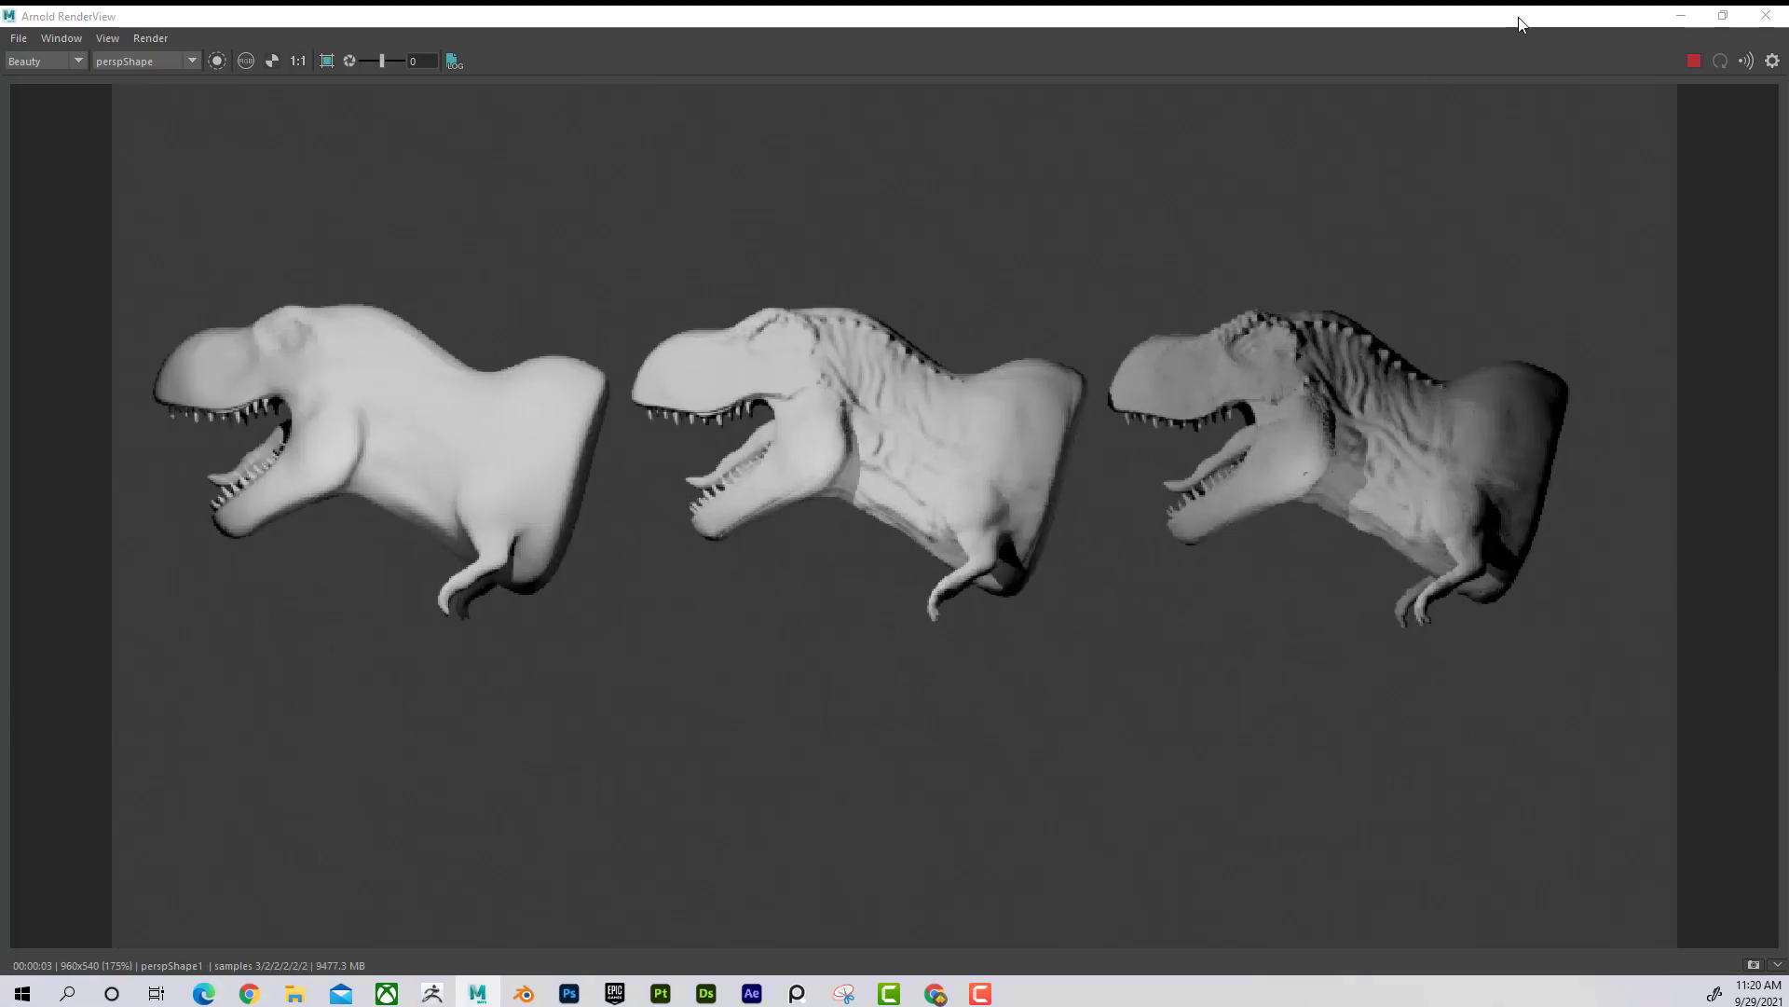
left_click(1680, 16)
Step: Shift-select all three T-rex meshes in the maximized Maya scene
left_click(1552, 140)
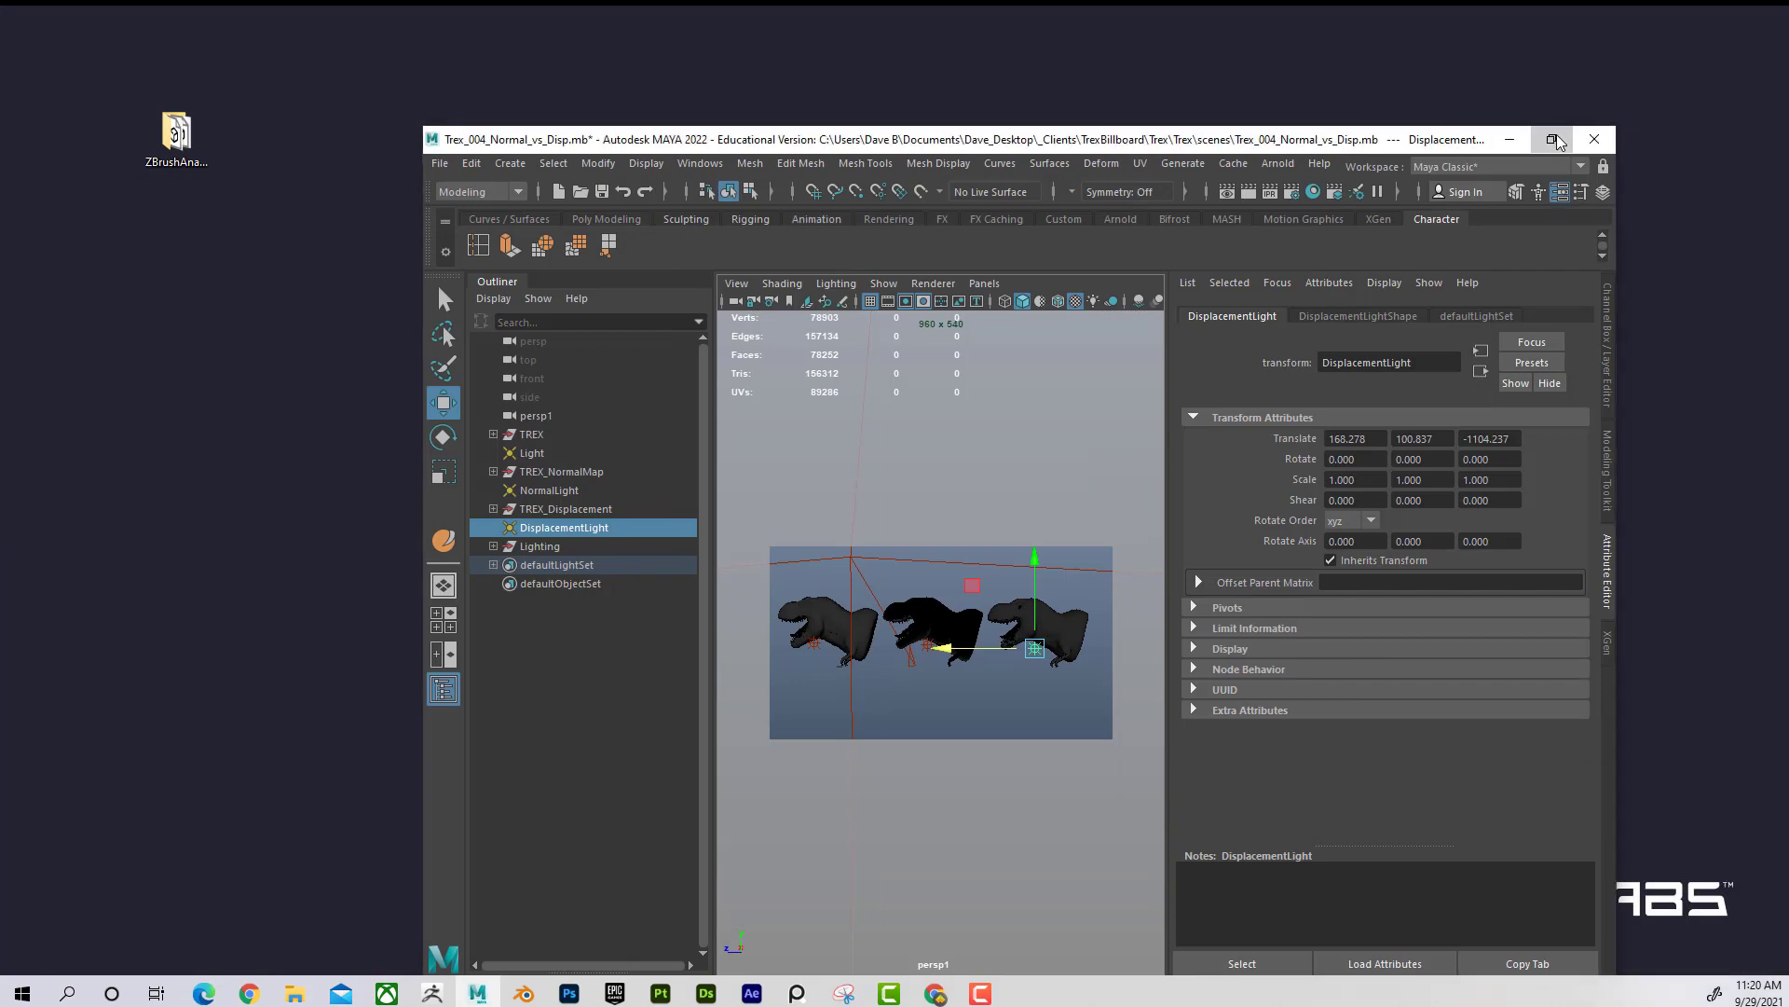
left_click(571, 443)
left_click(820, 438, "shift")
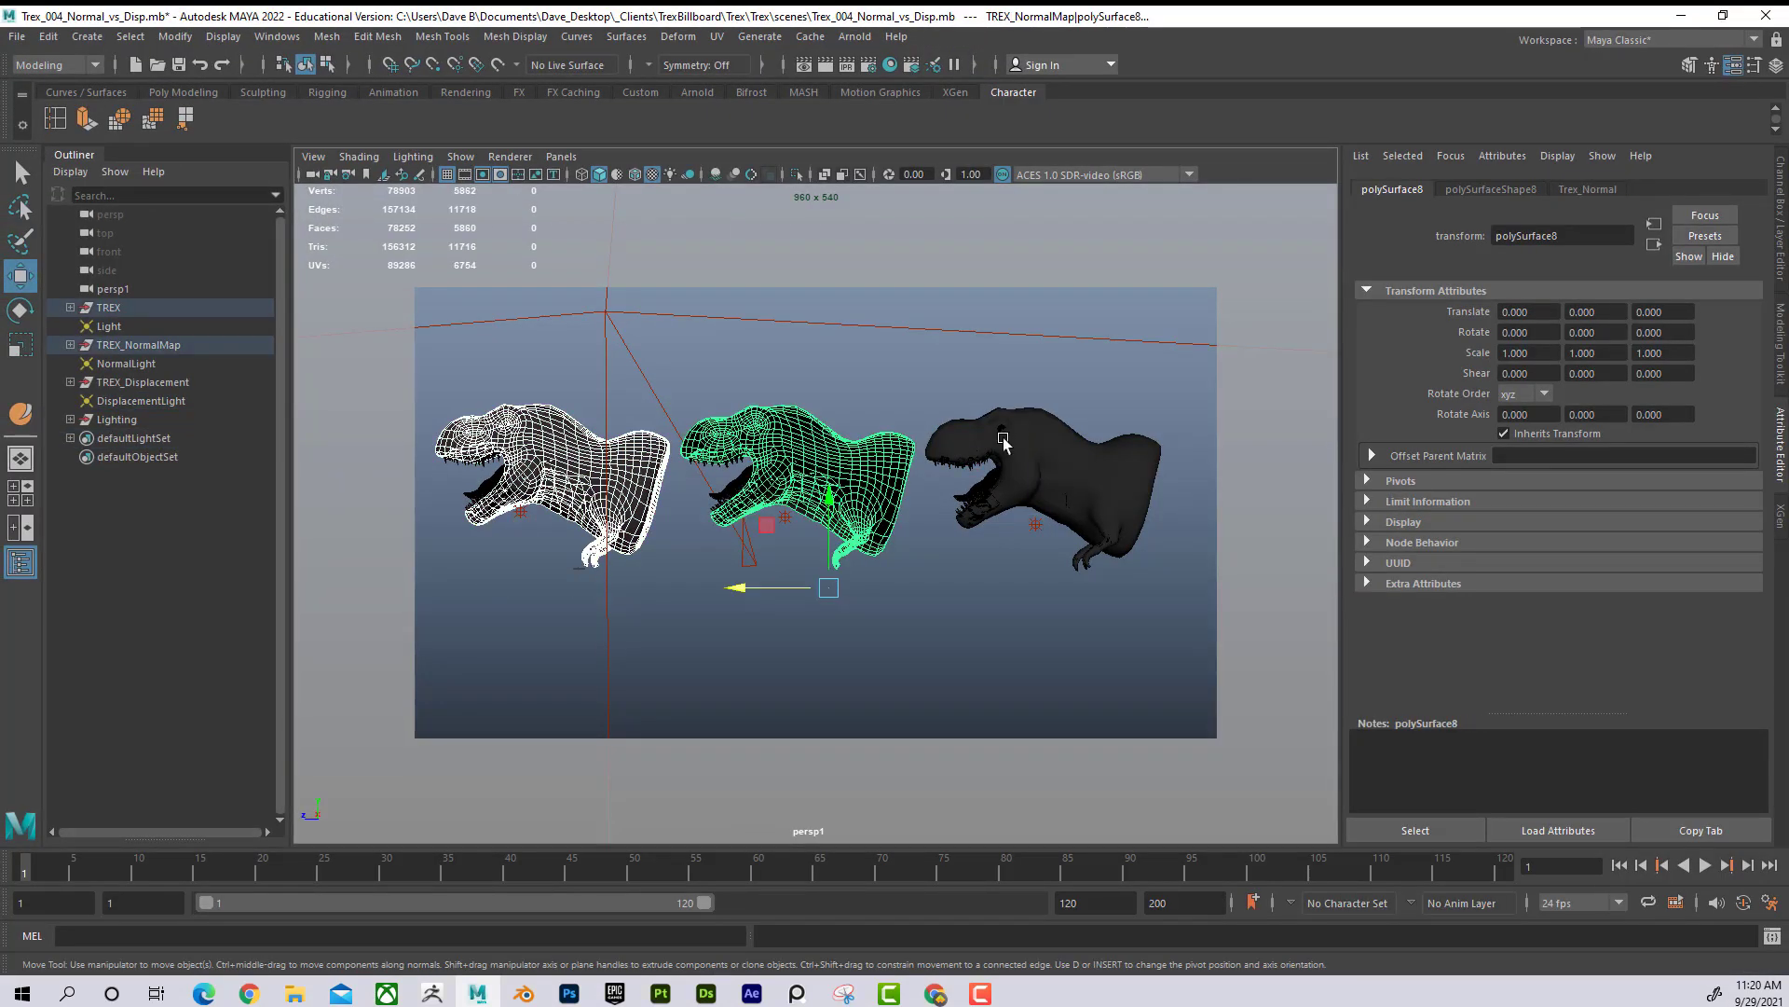
left_click(1058, 437, "shift")
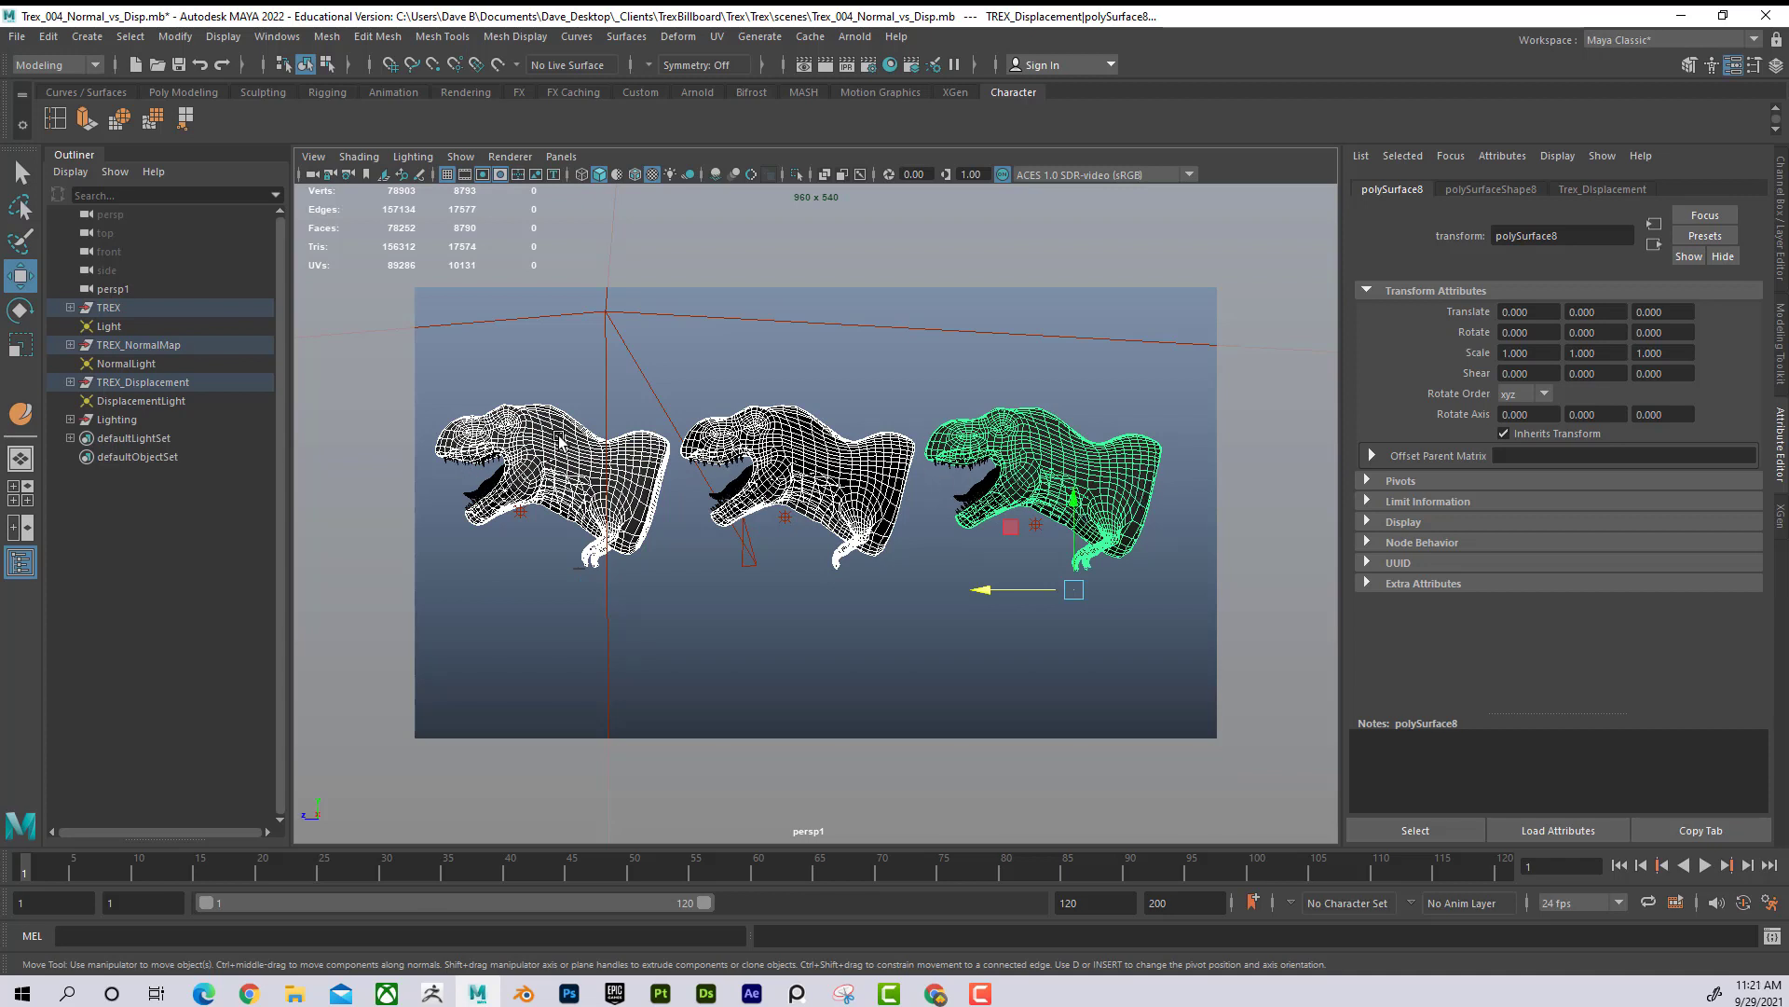
Step: Select the normal-map T-rex, then the displacement T-rex, and switch back to ZBrush
left_click(809, 455)
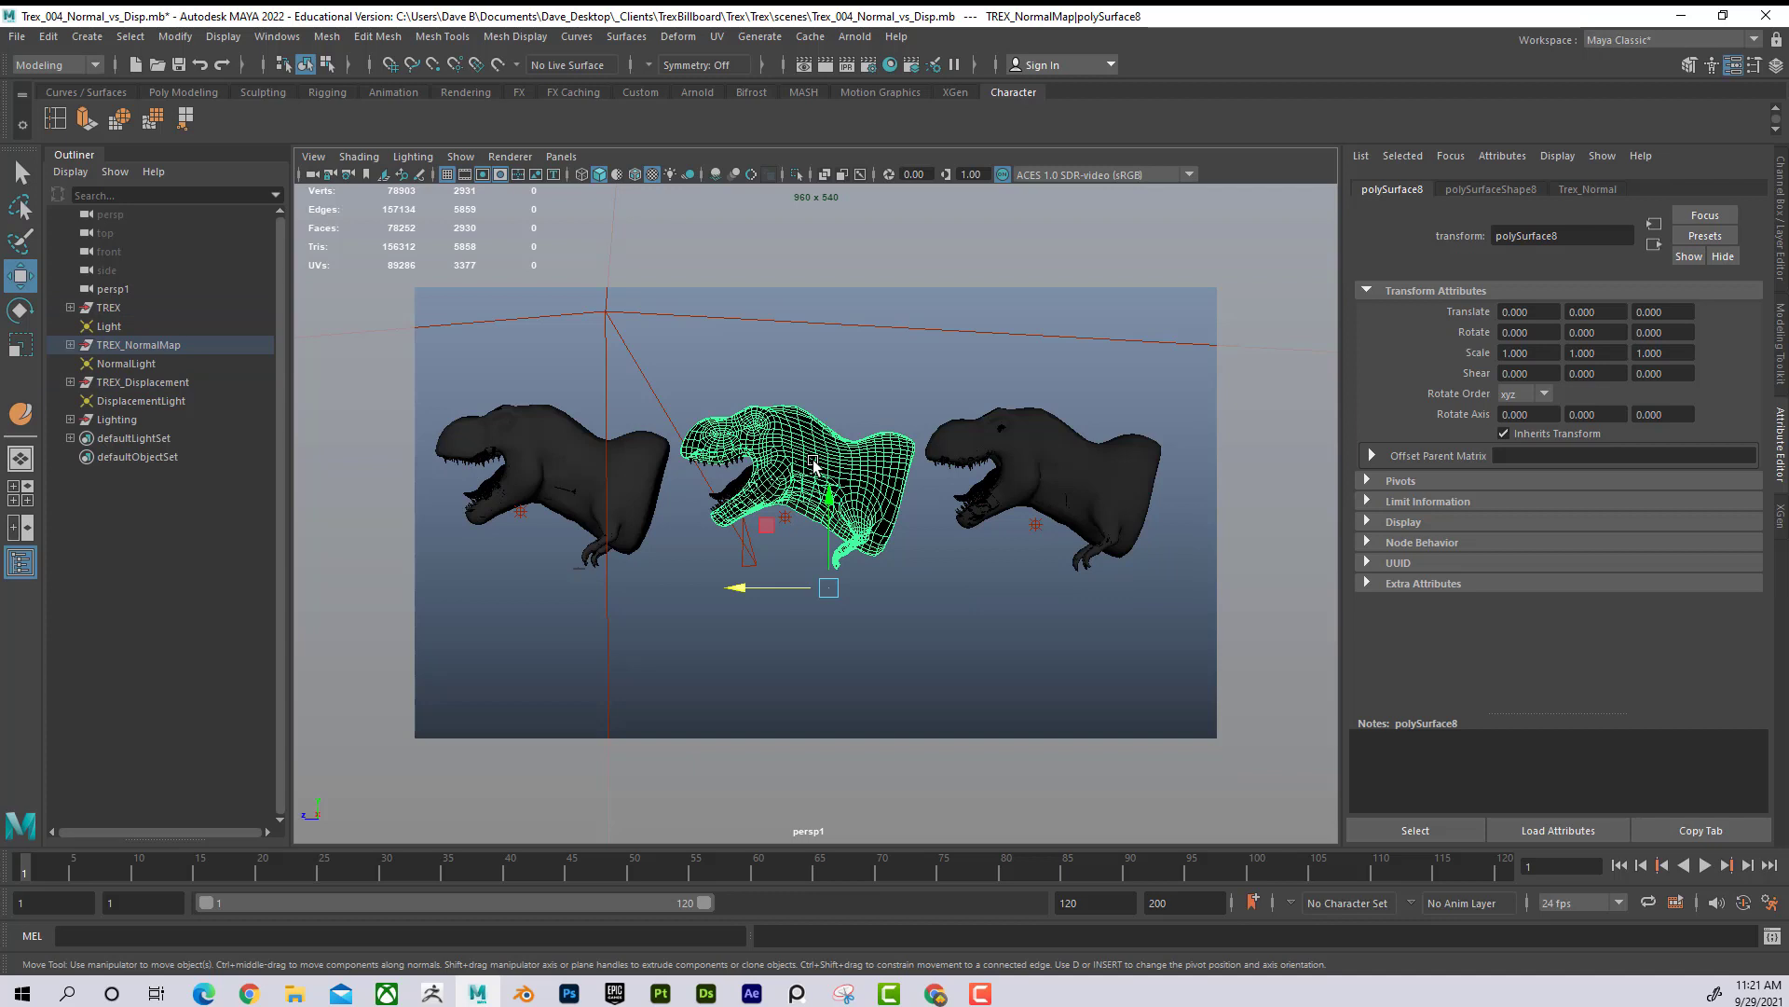
left_click(1063, 456)
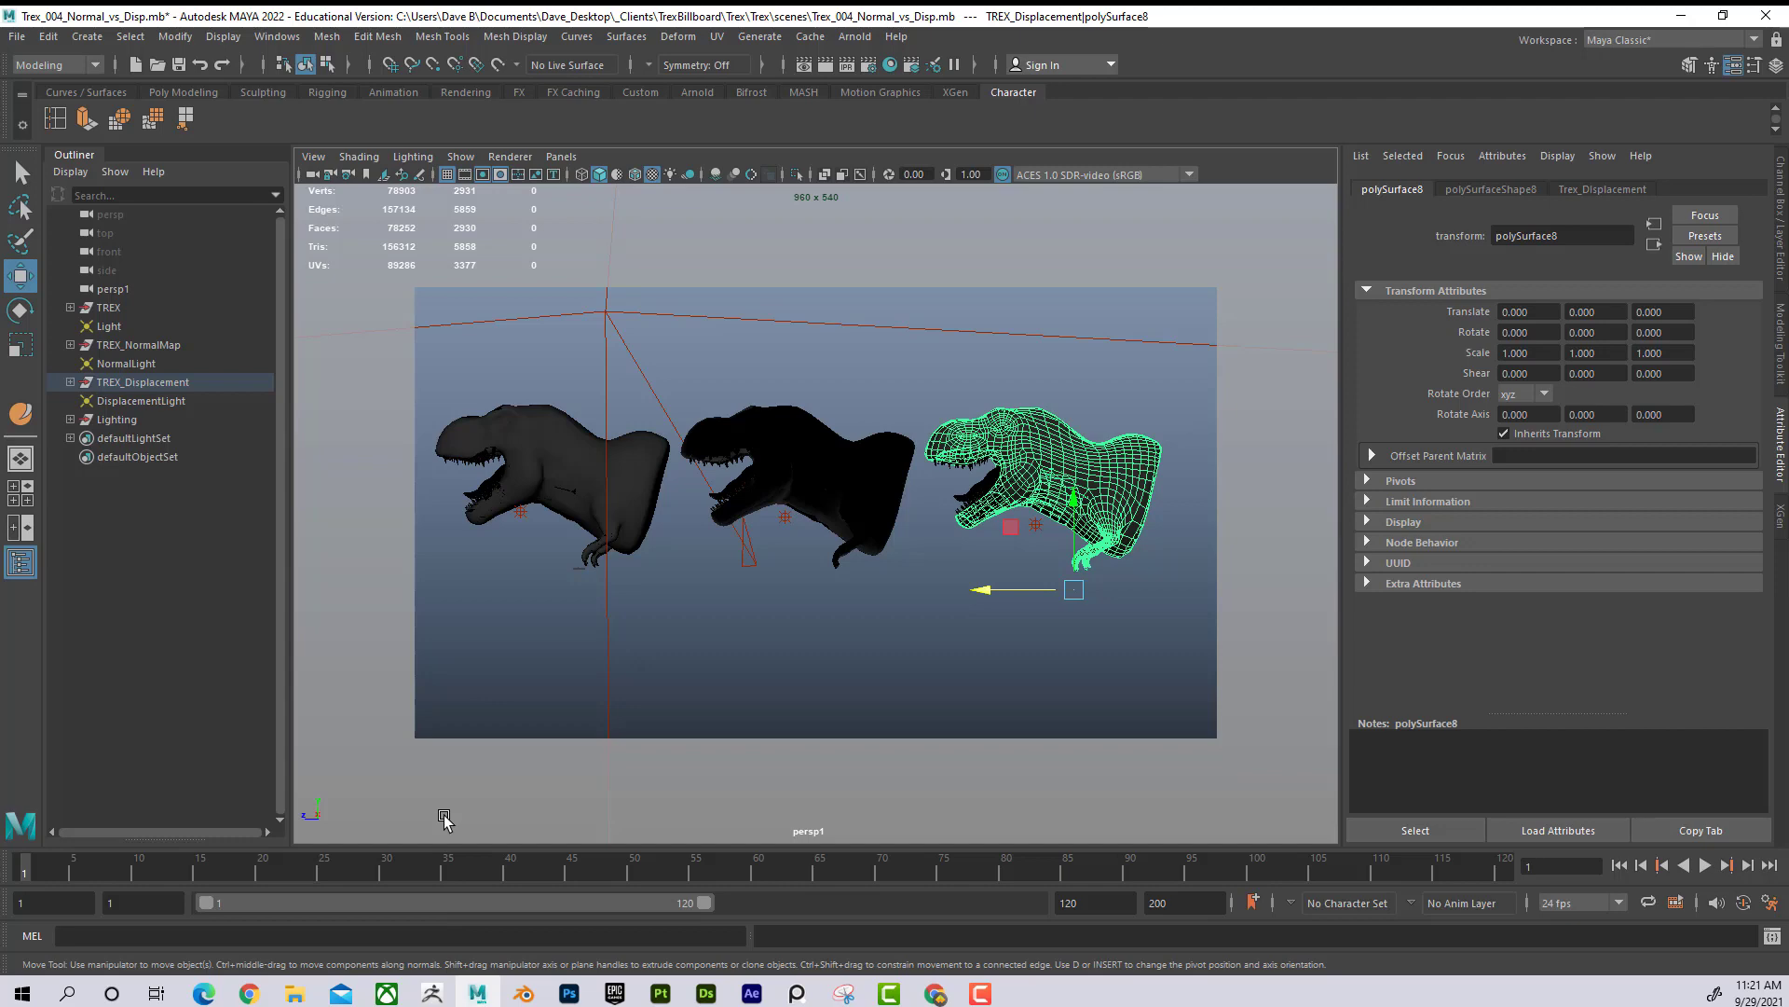
mouse_move(446, 990)
left_click(466, 865)
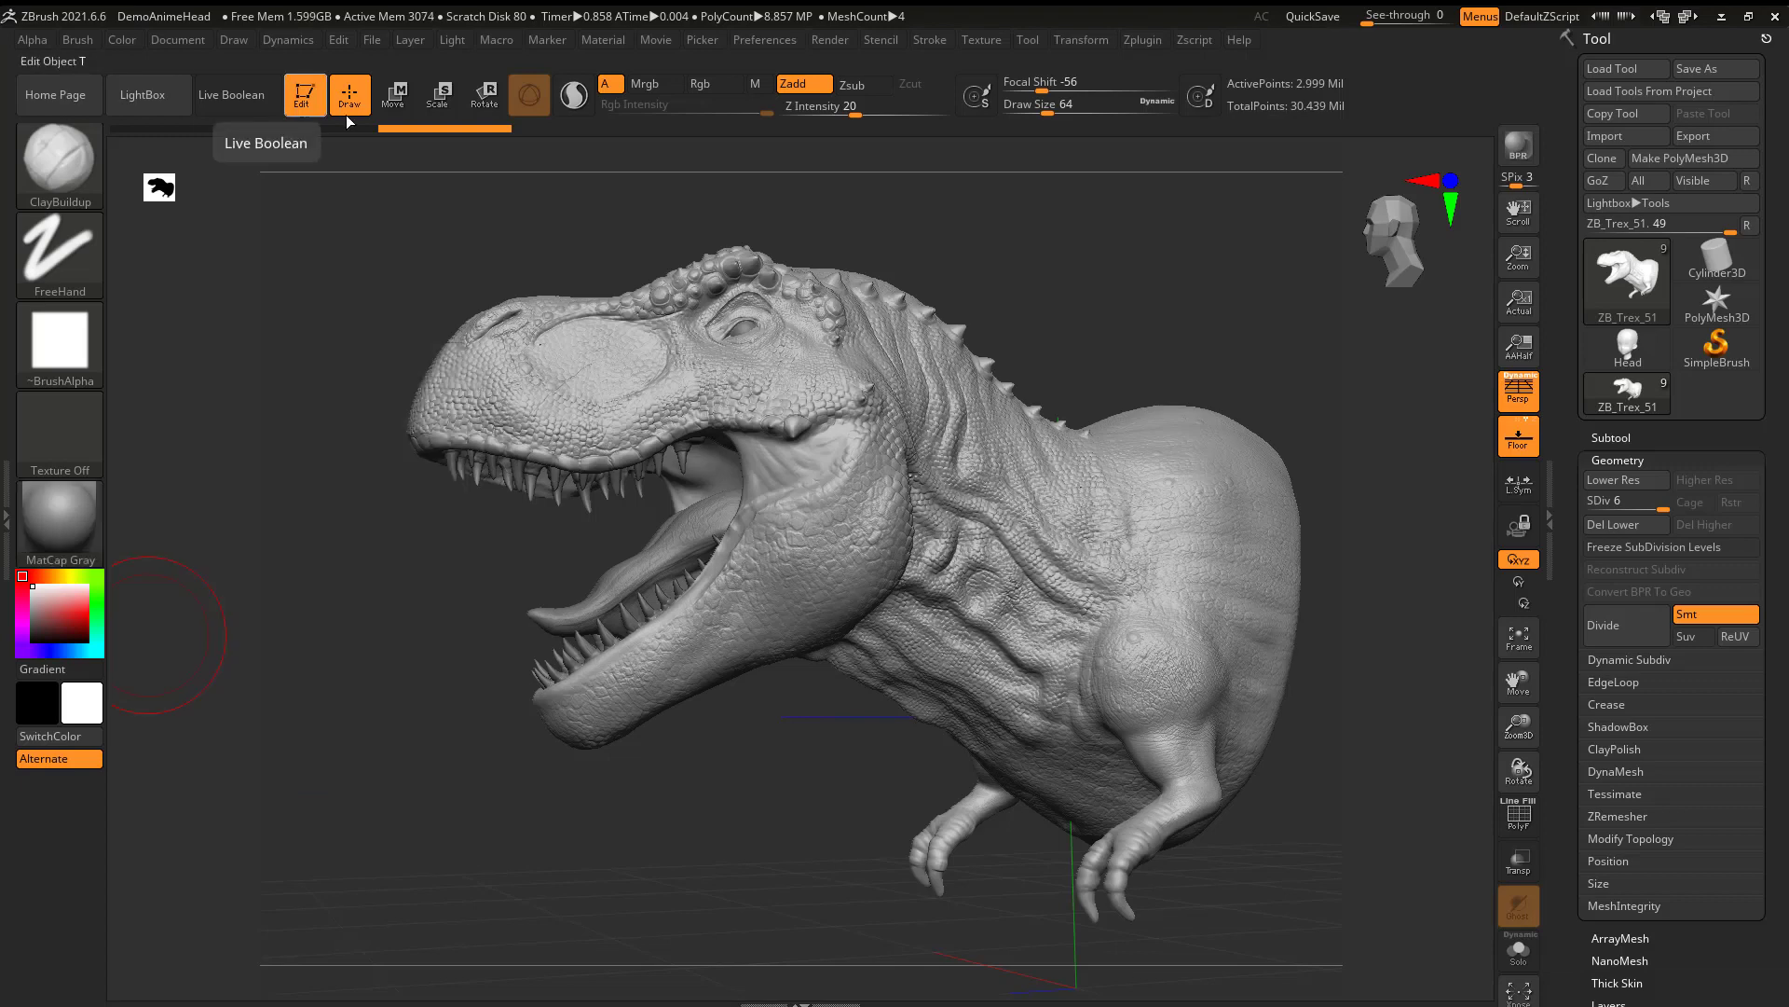
Step: Dock the Zplugin menu in the left tray and expand Multi Map Exporter
left_click_drag(1098, 287, 147, 451)
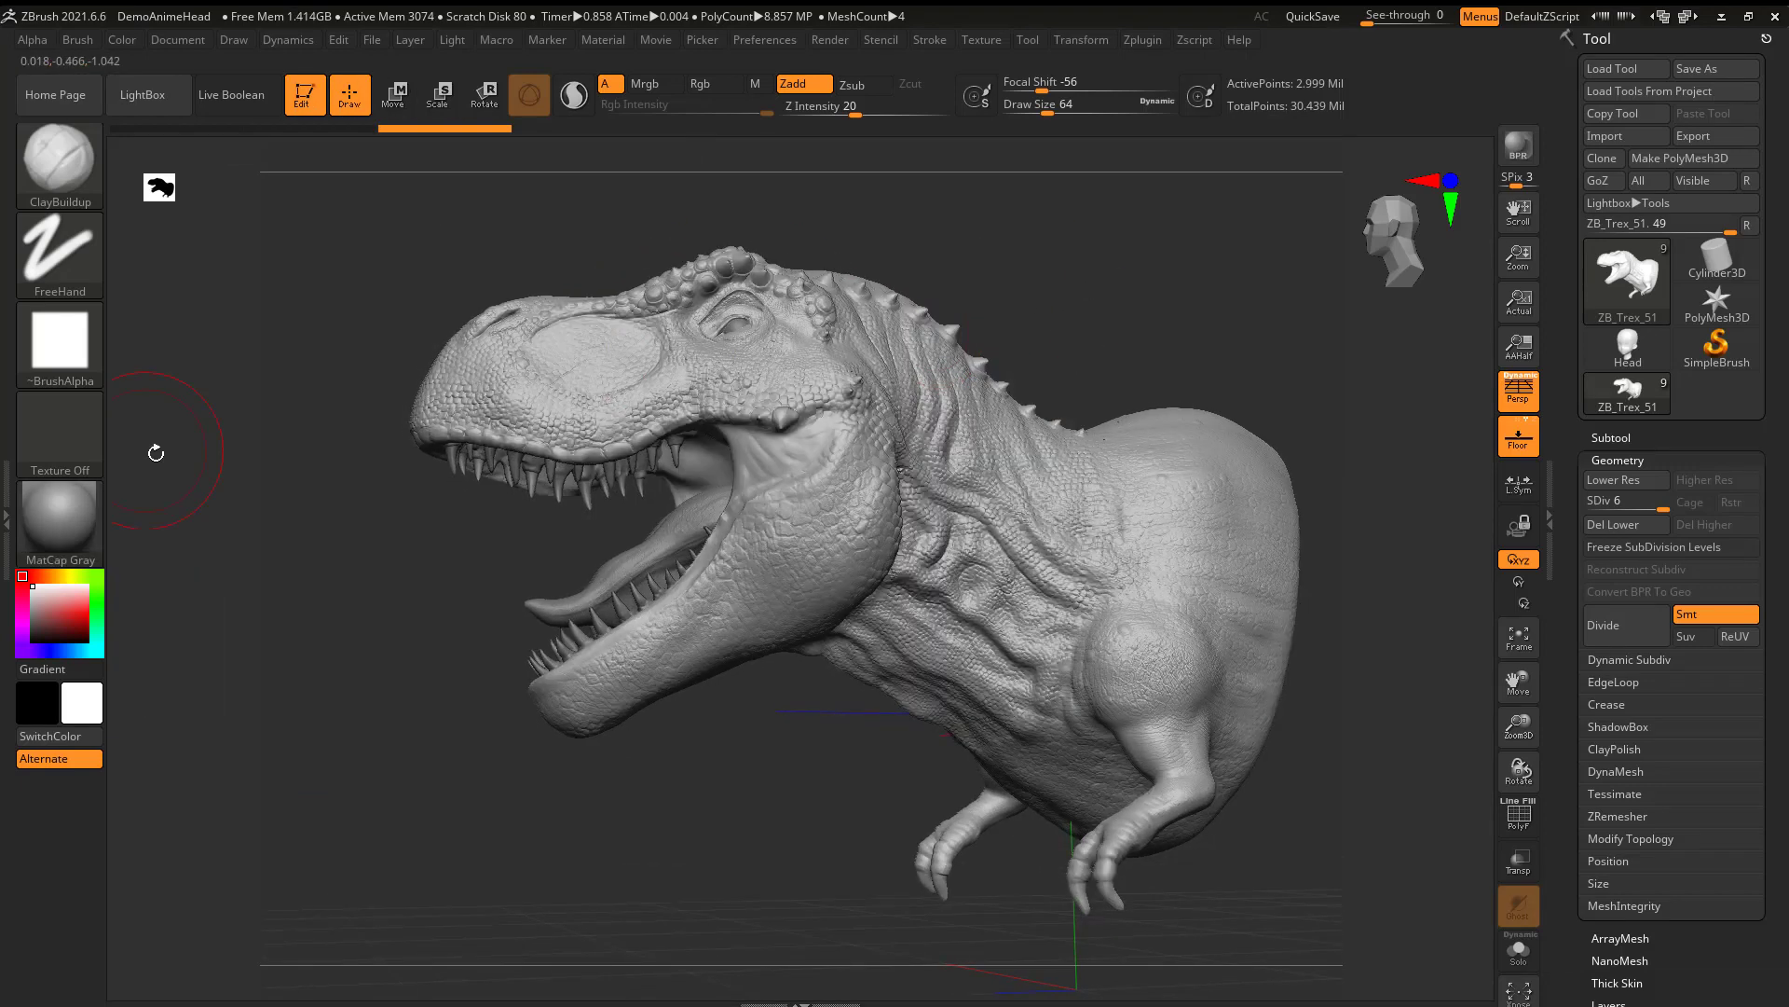
left_click(8, 519)
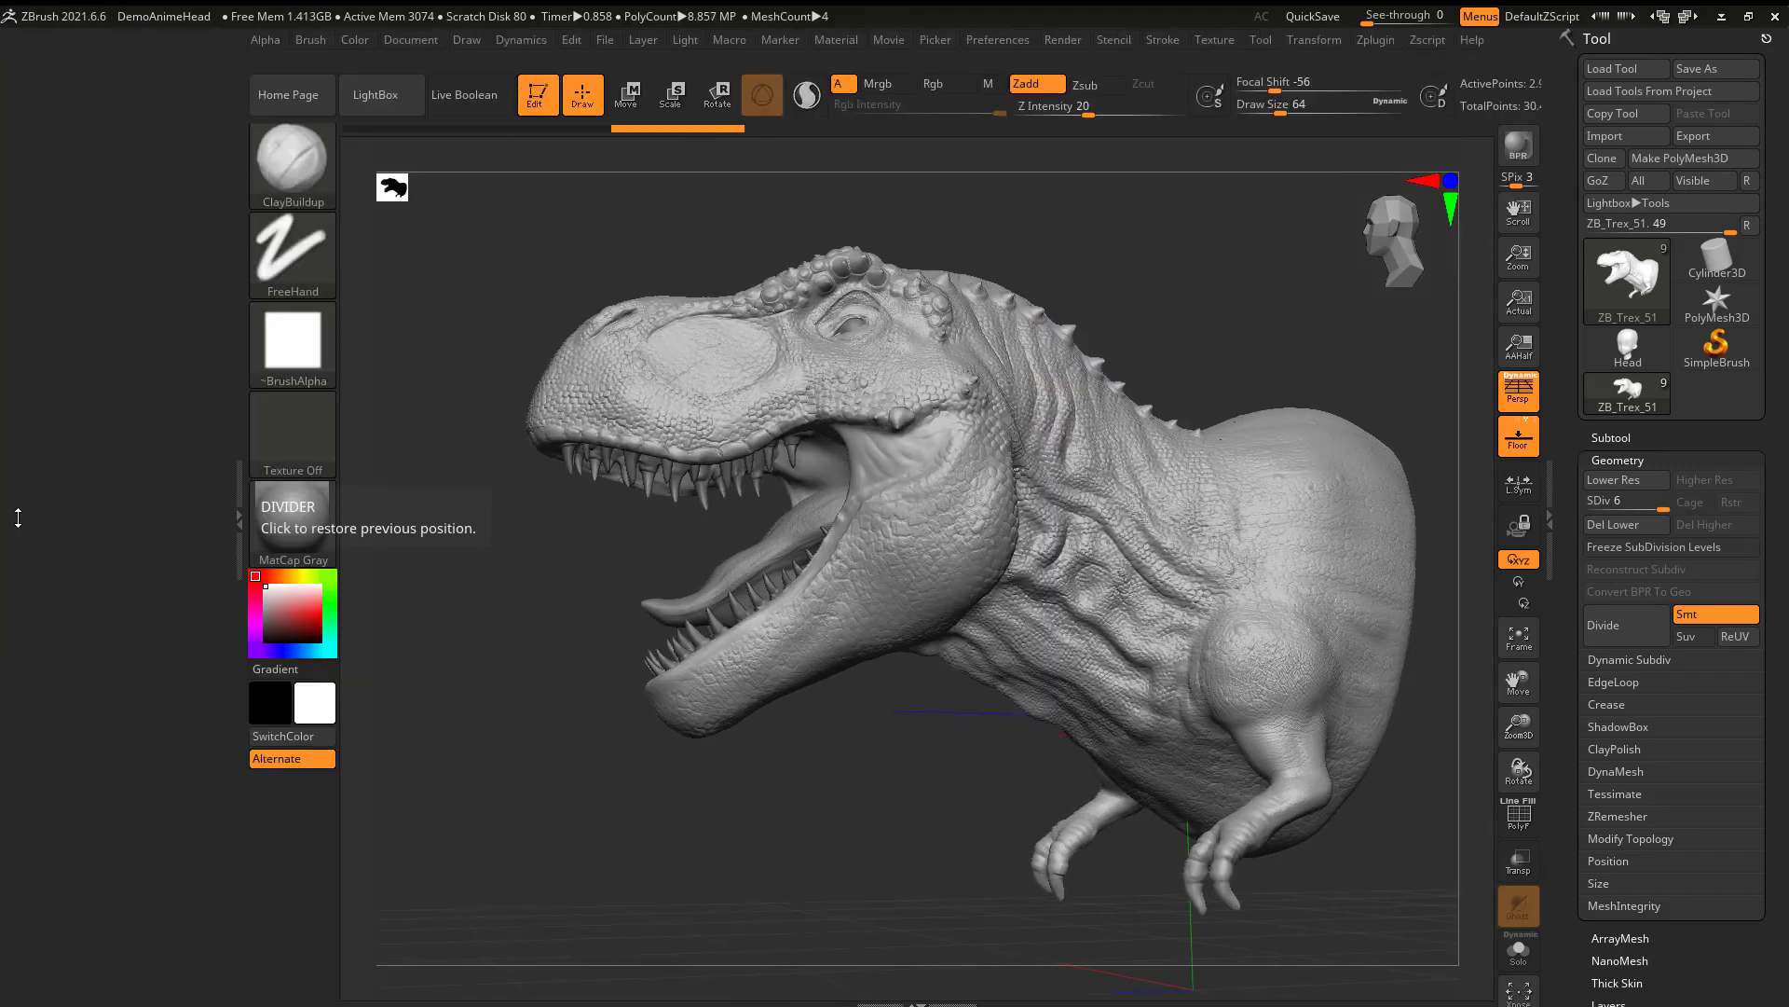
left_click(1377, 41)
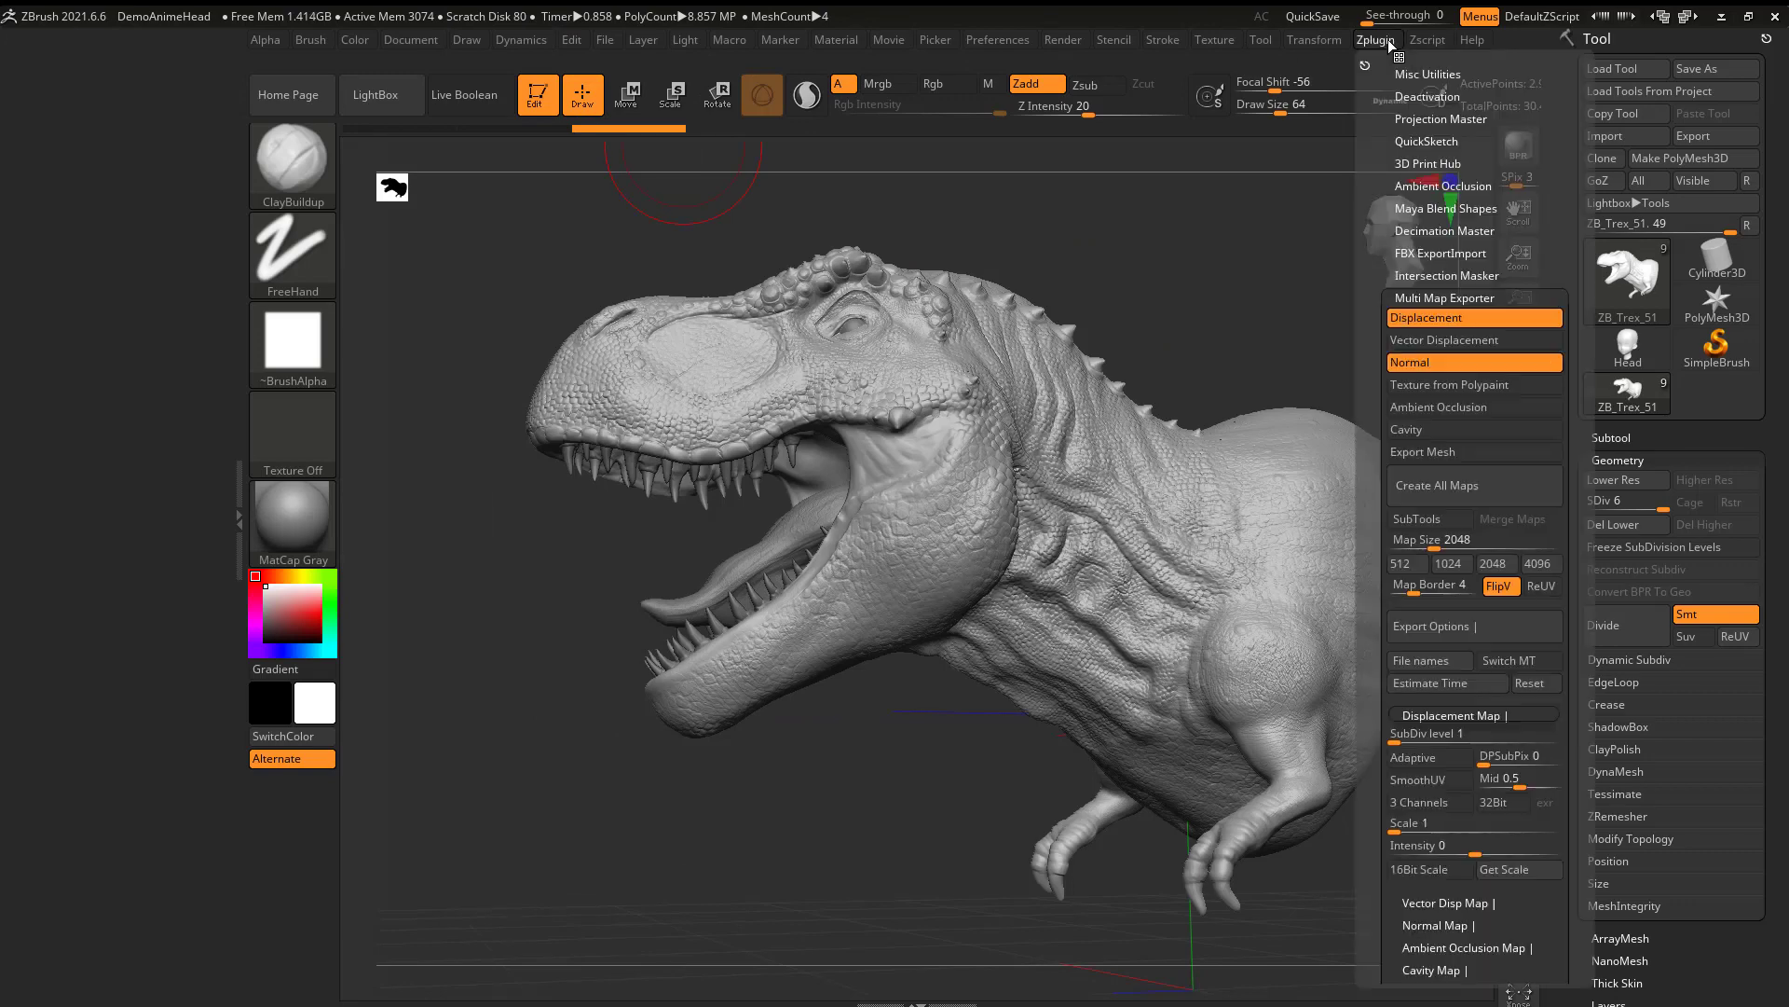
left_click_drag(1365, 65, 125, 200)
left_click(93, 290)
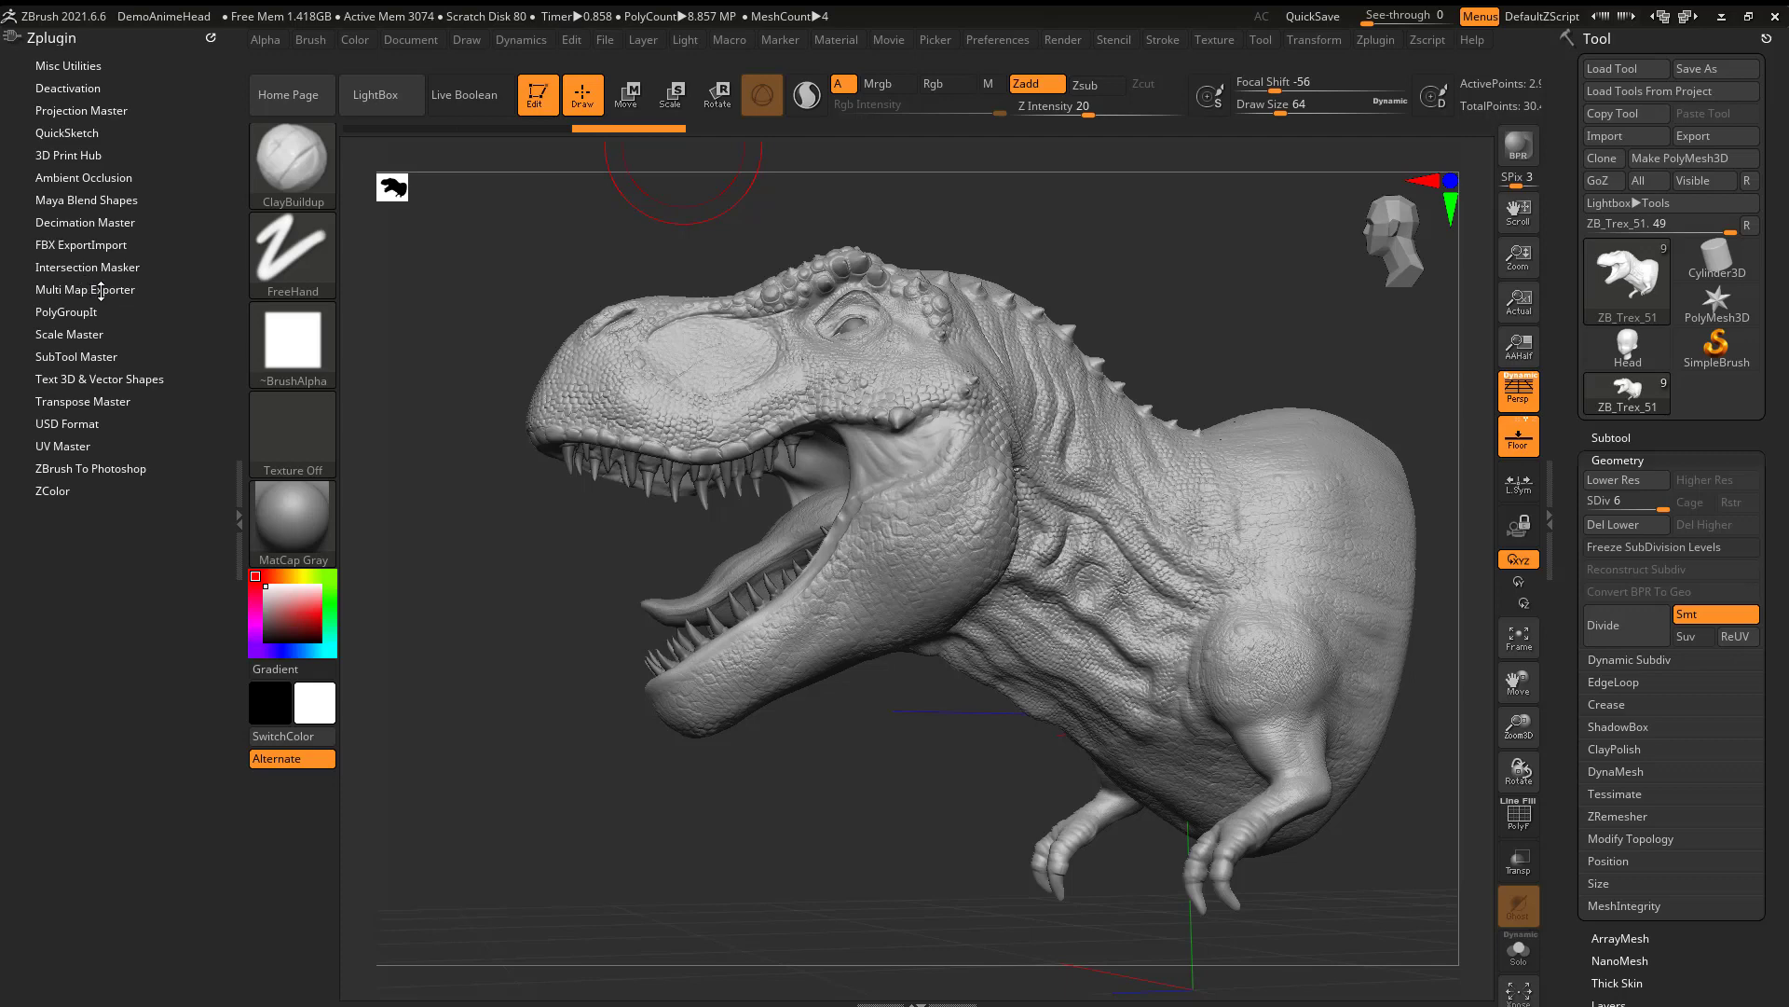
left_click(101, 290)
Step: Turn off Displacement, enable Normal, and enter a Map Size of 8096
left_click(67, 310)
left_click(82, 355)
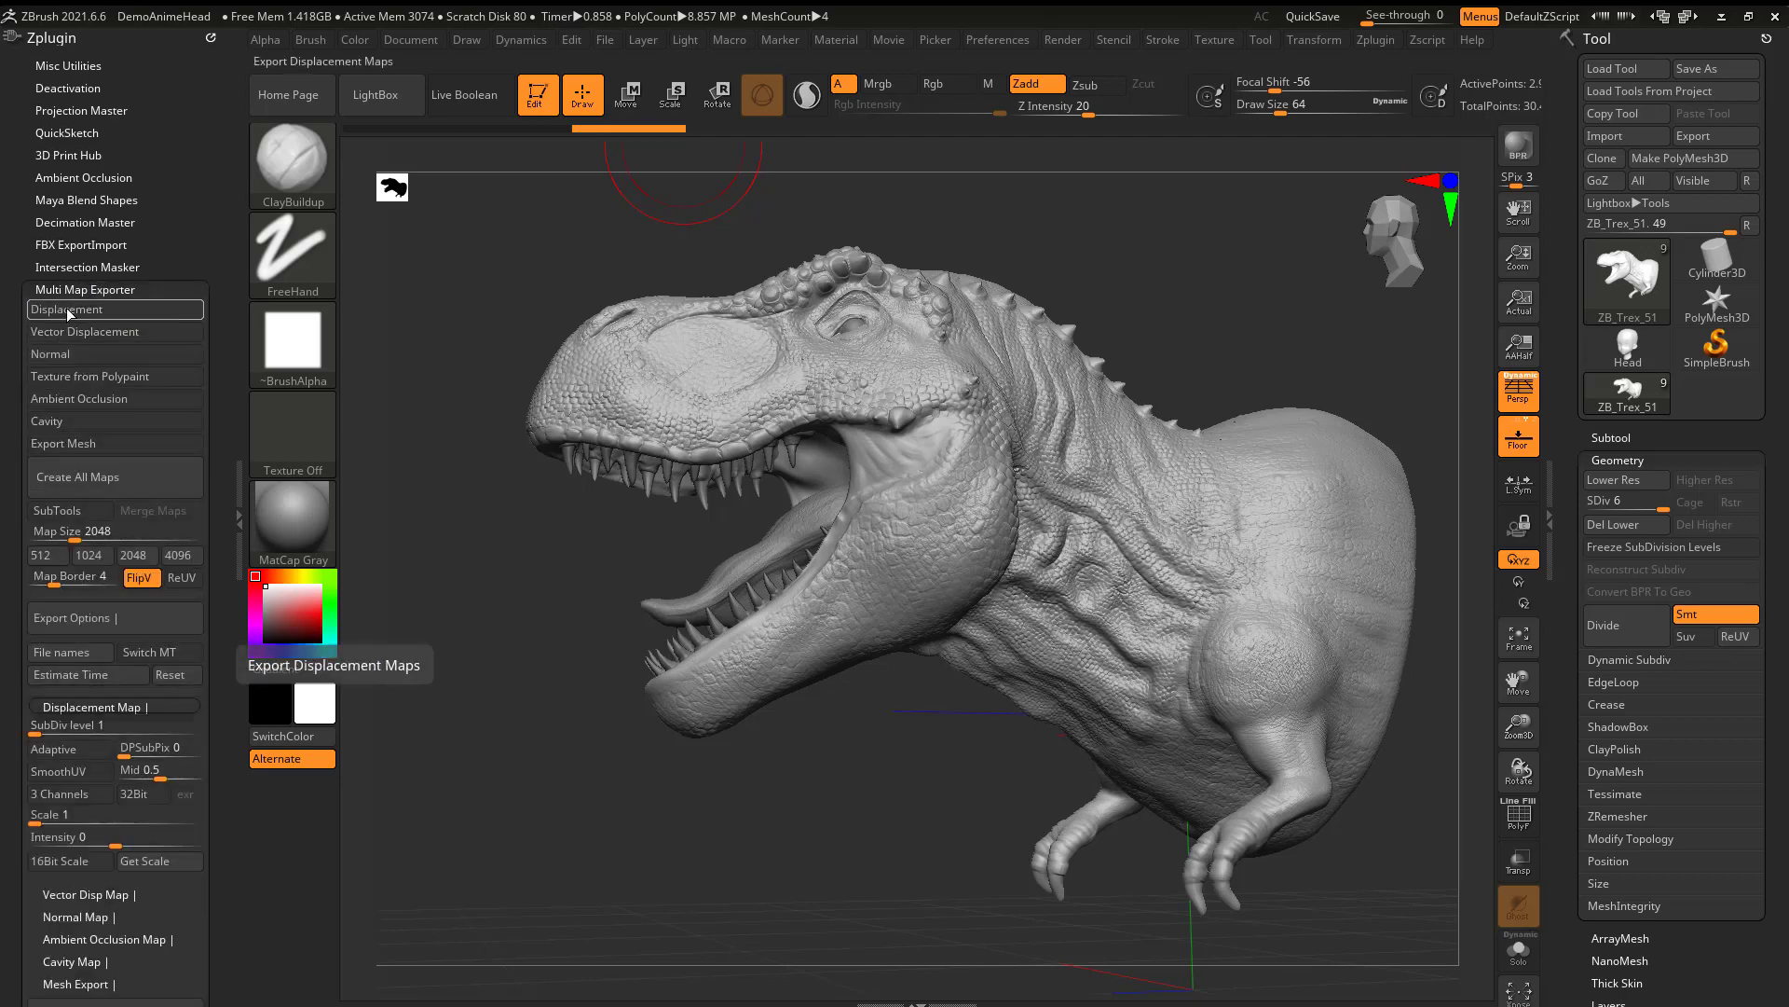
left_click(91, 356)
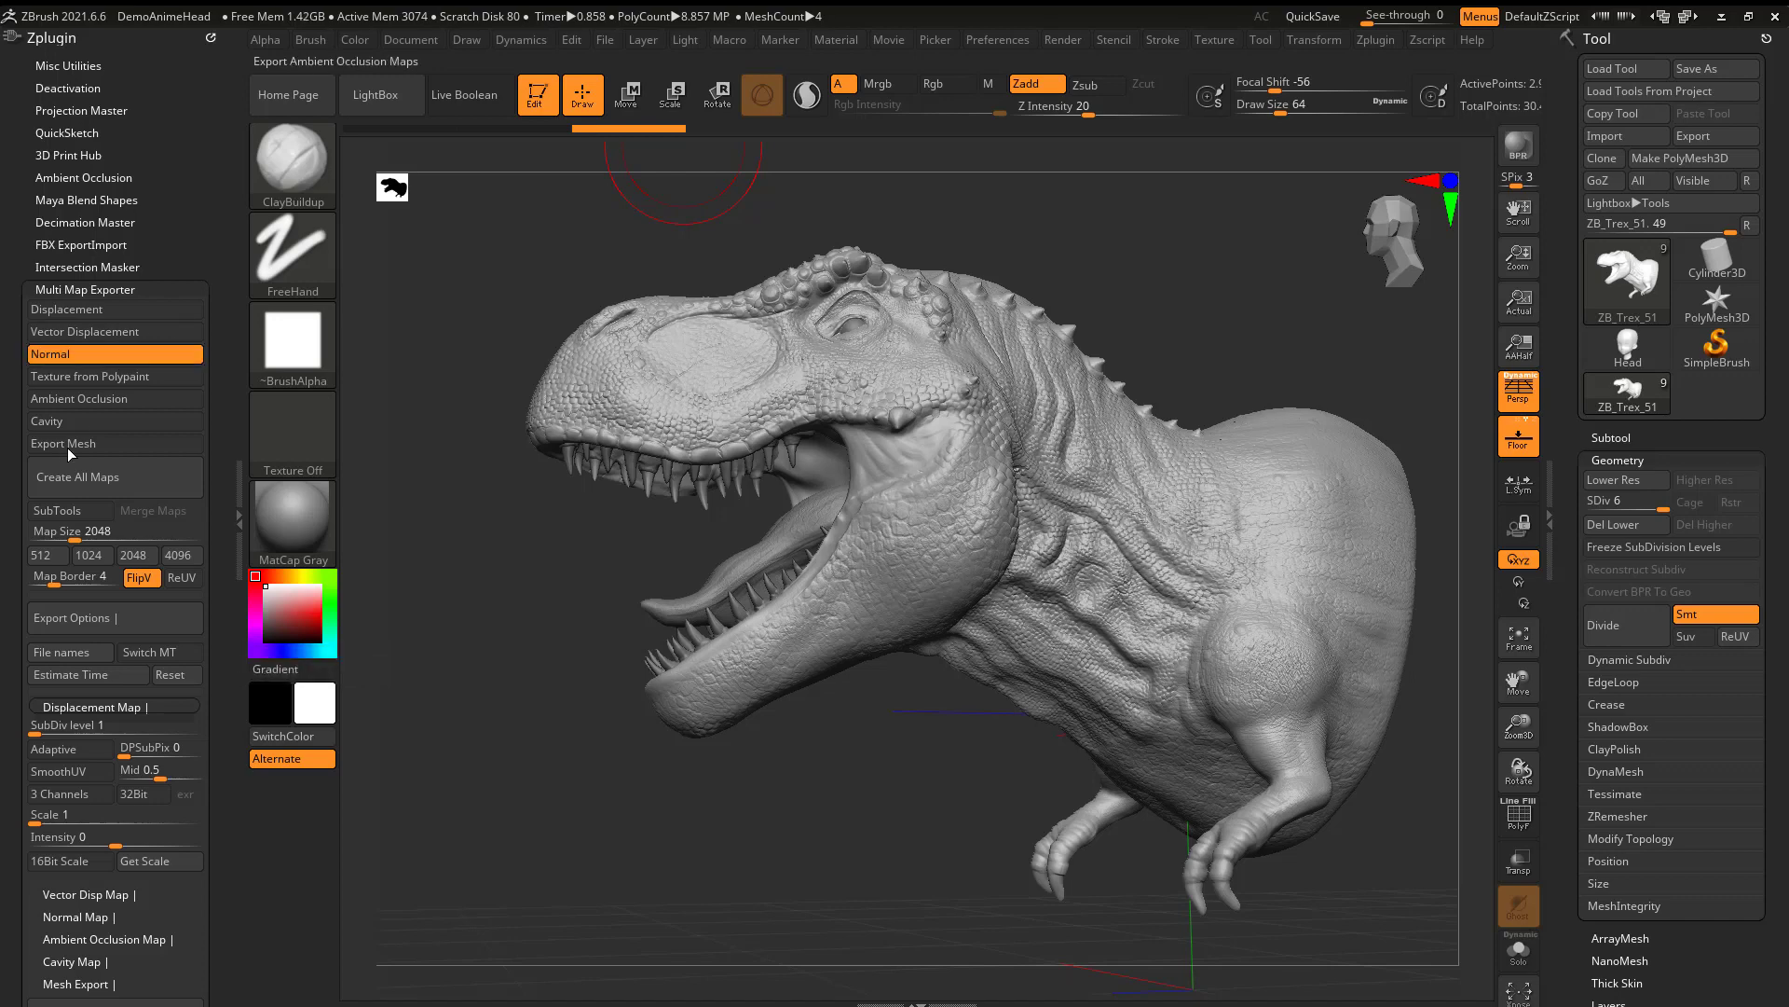
scroll(15, 526, "down", 3)
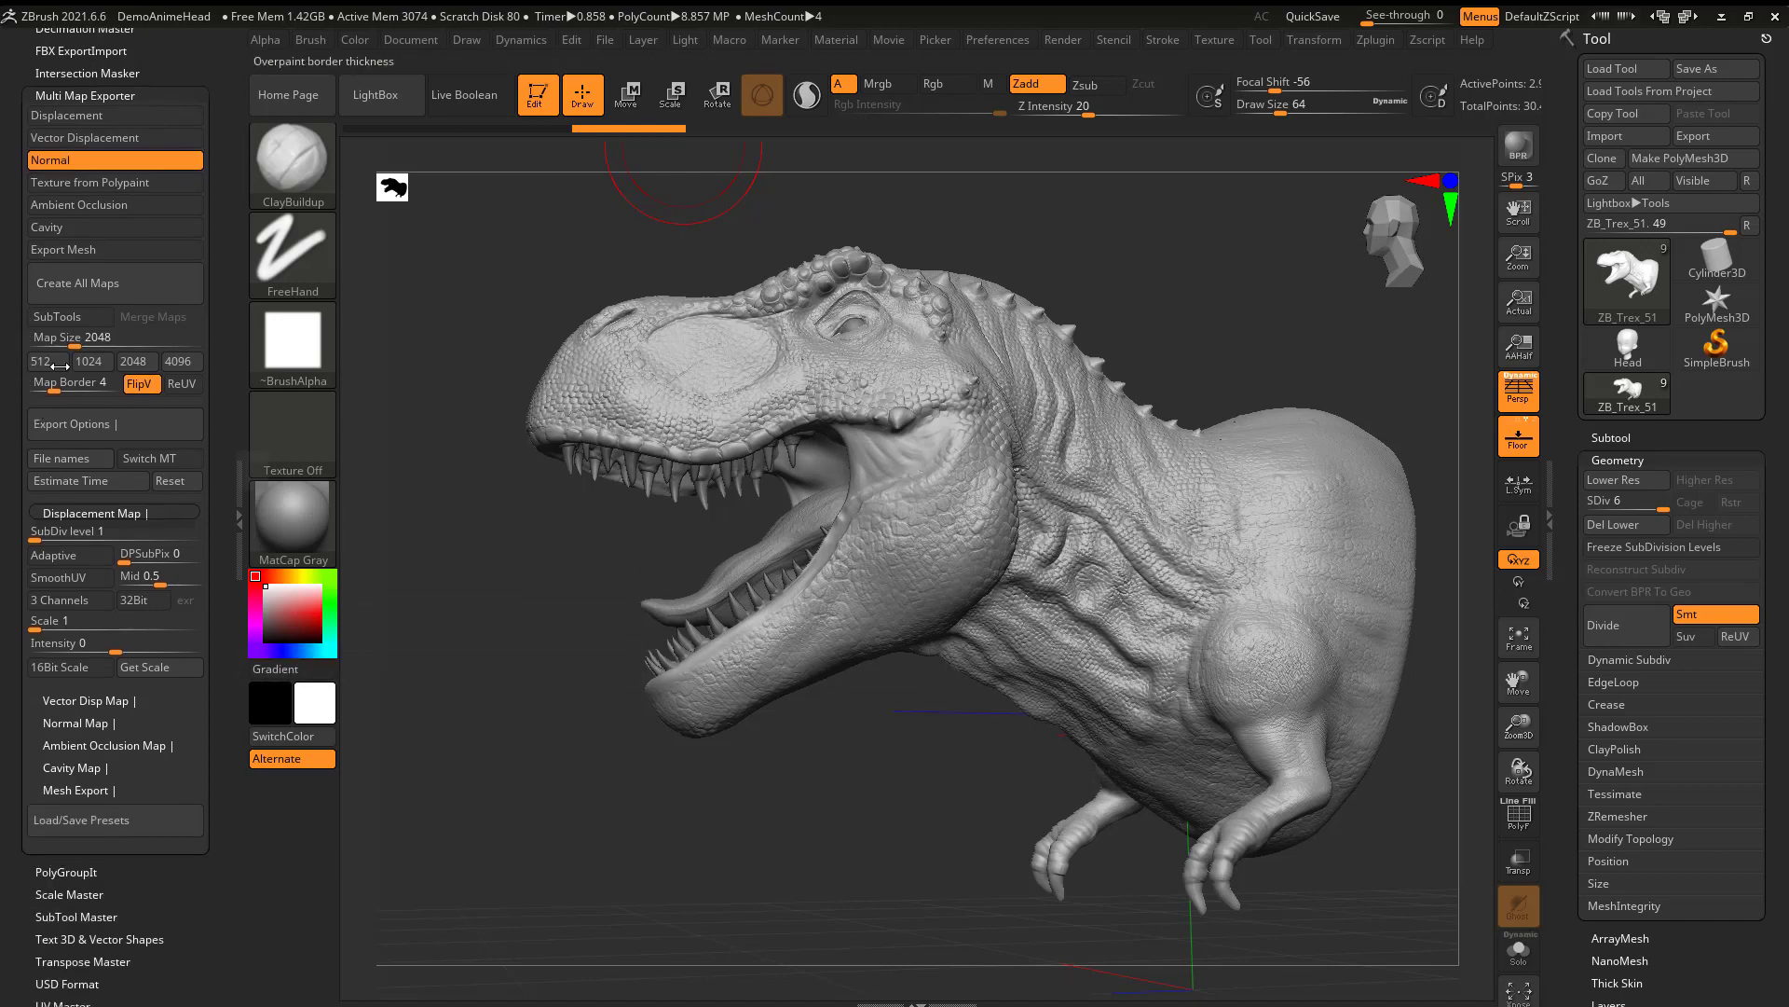
left_click(179, 362)
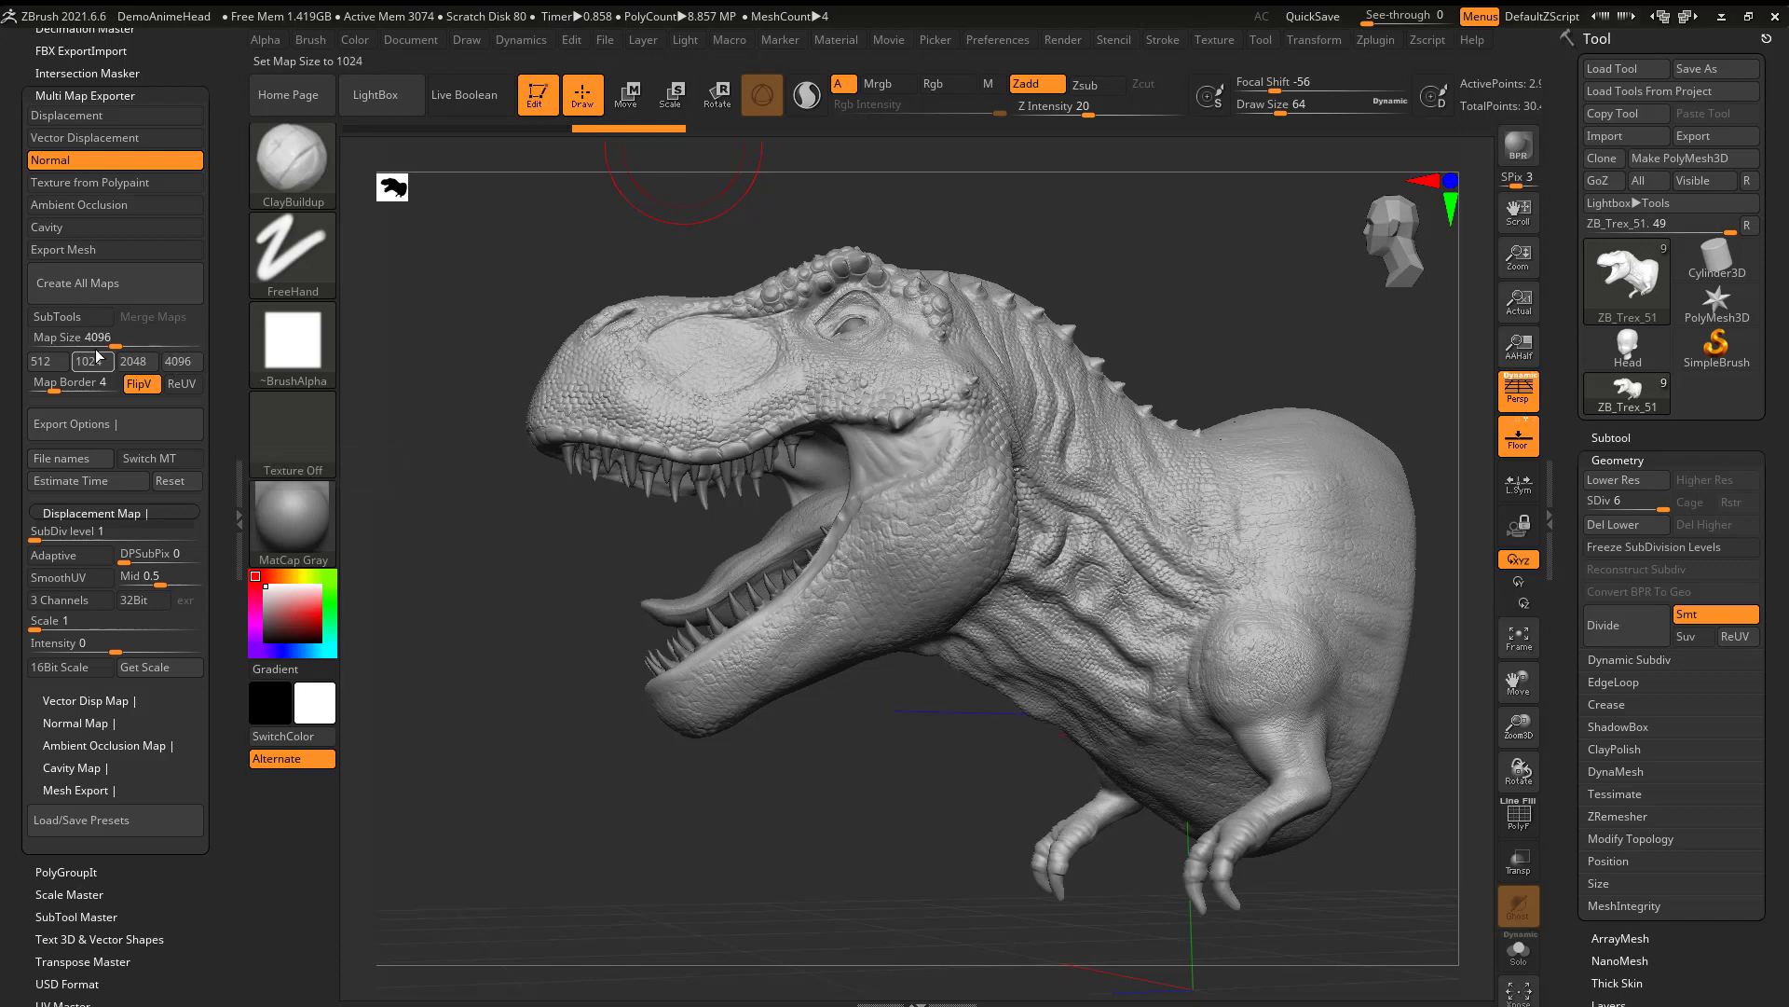
left_click(193, 348)
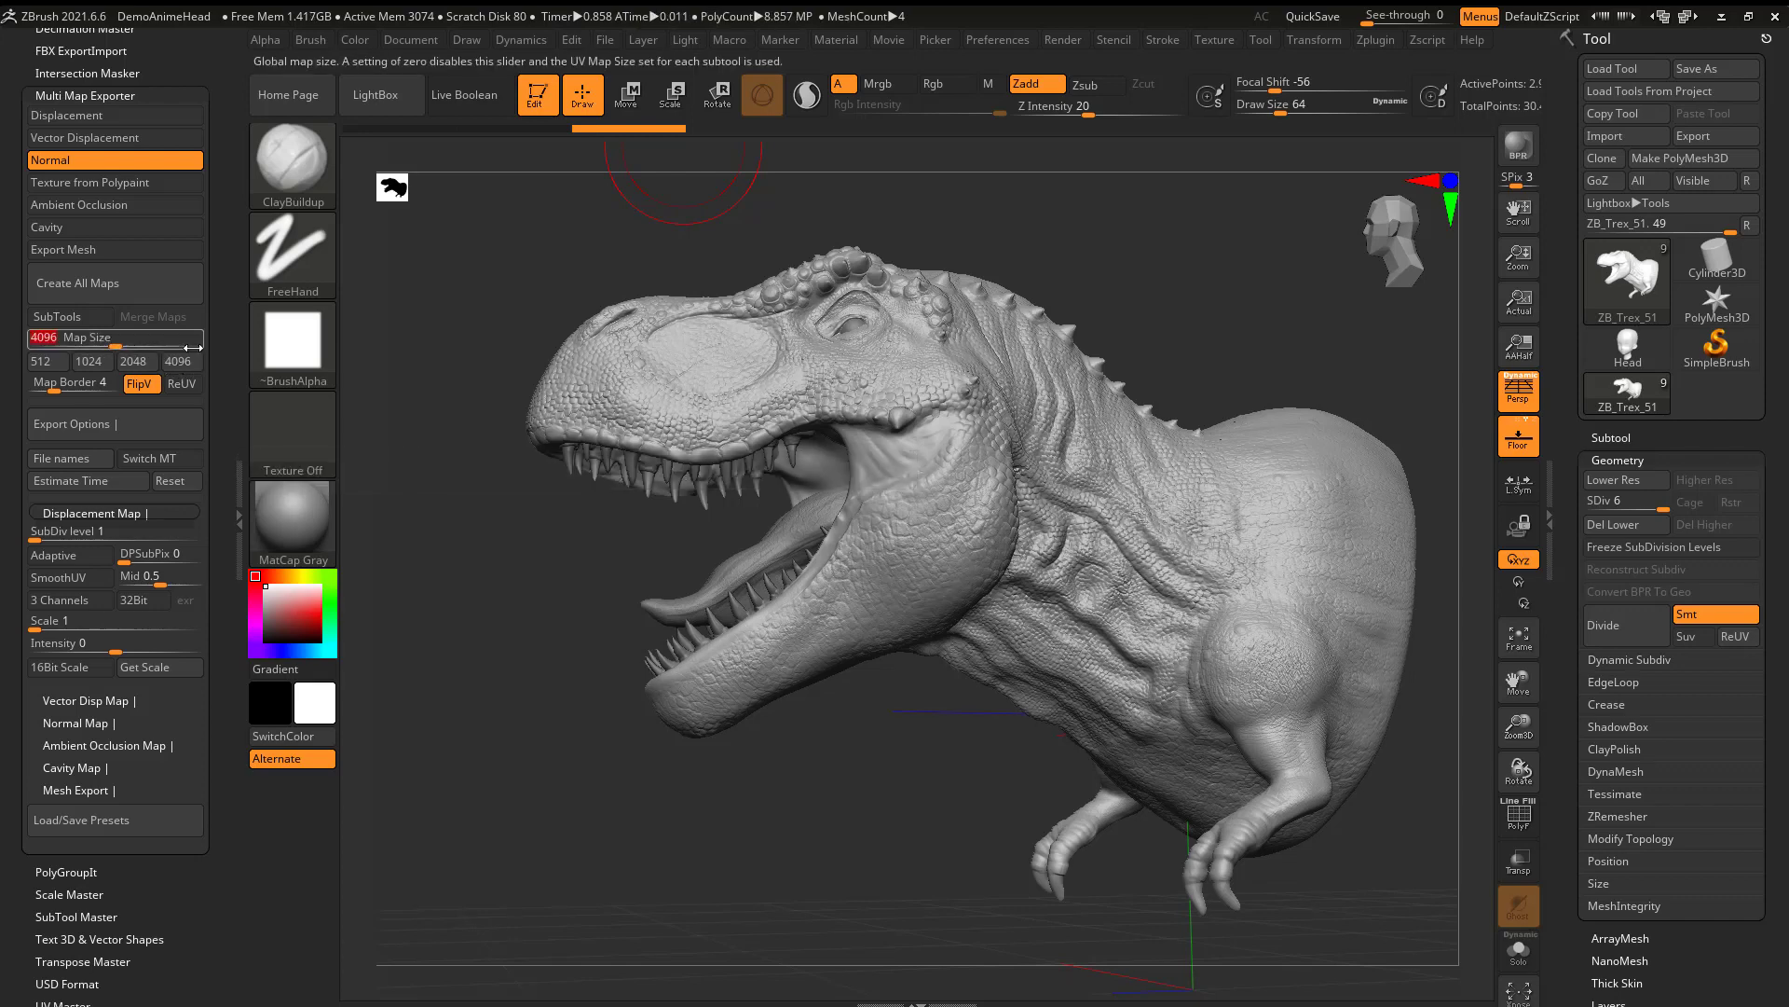
type("8096")
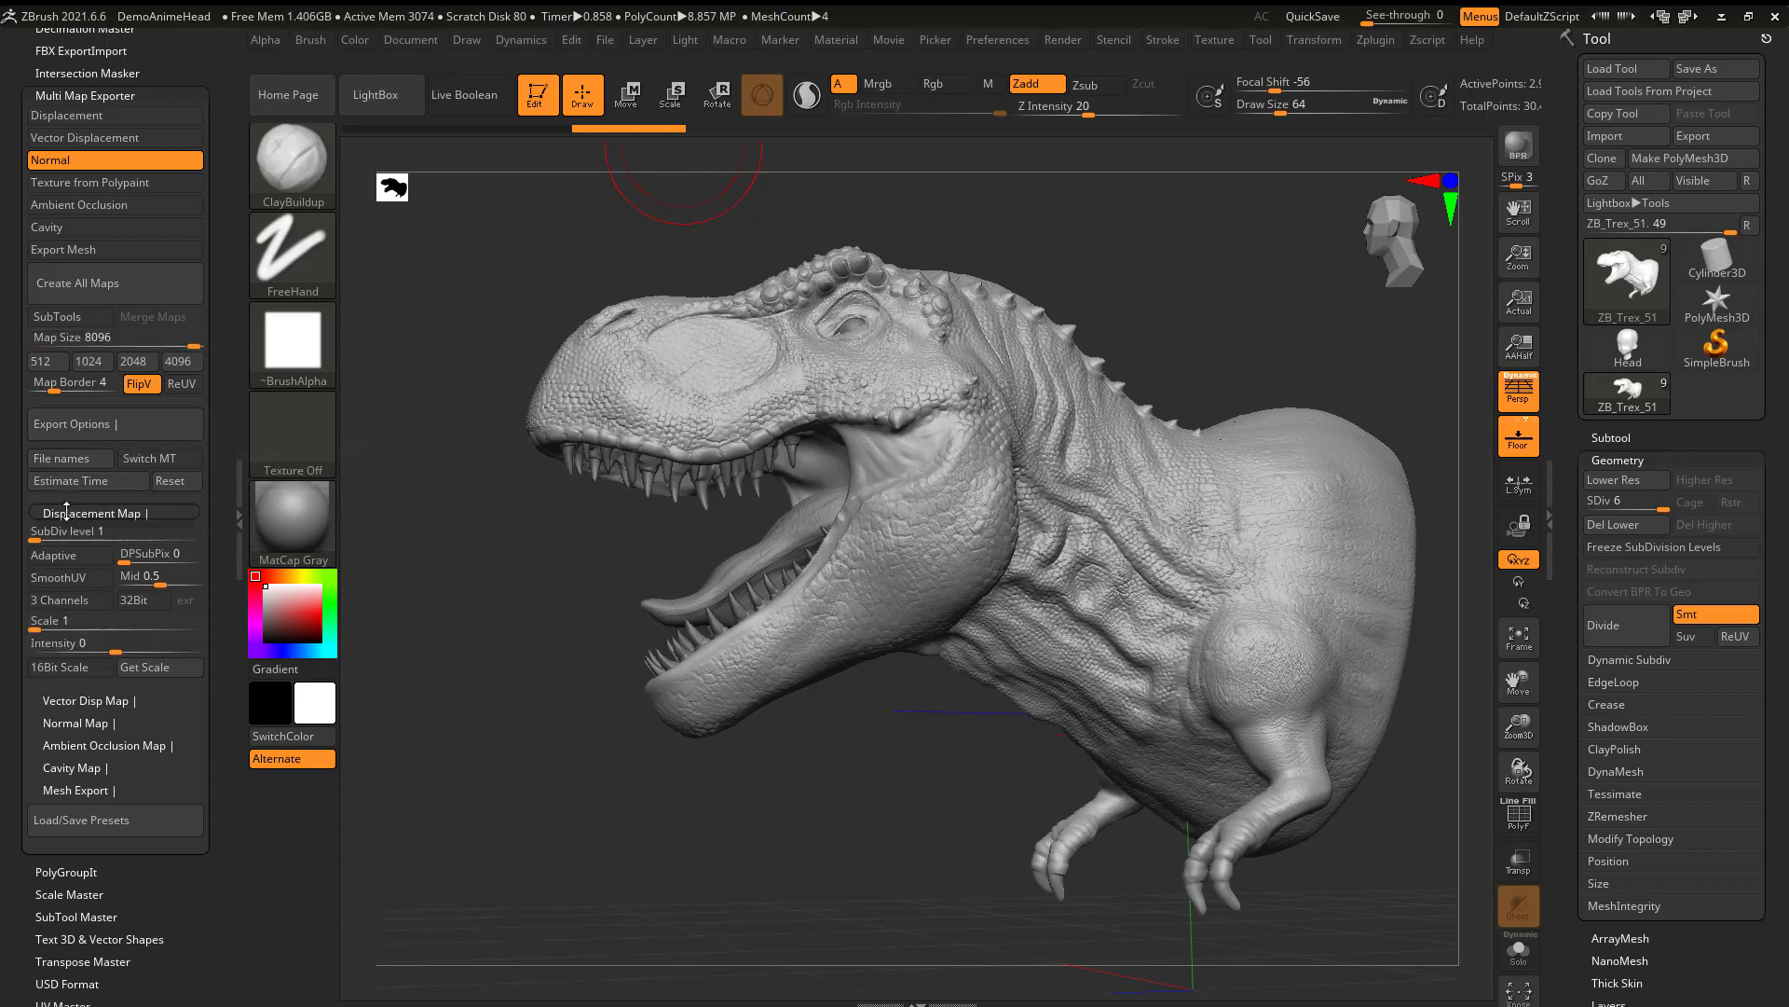
Step: Expand the Normal Map settings, drop Geometry SDiv to 1 and turn on PolyF
left_click(89, 512)
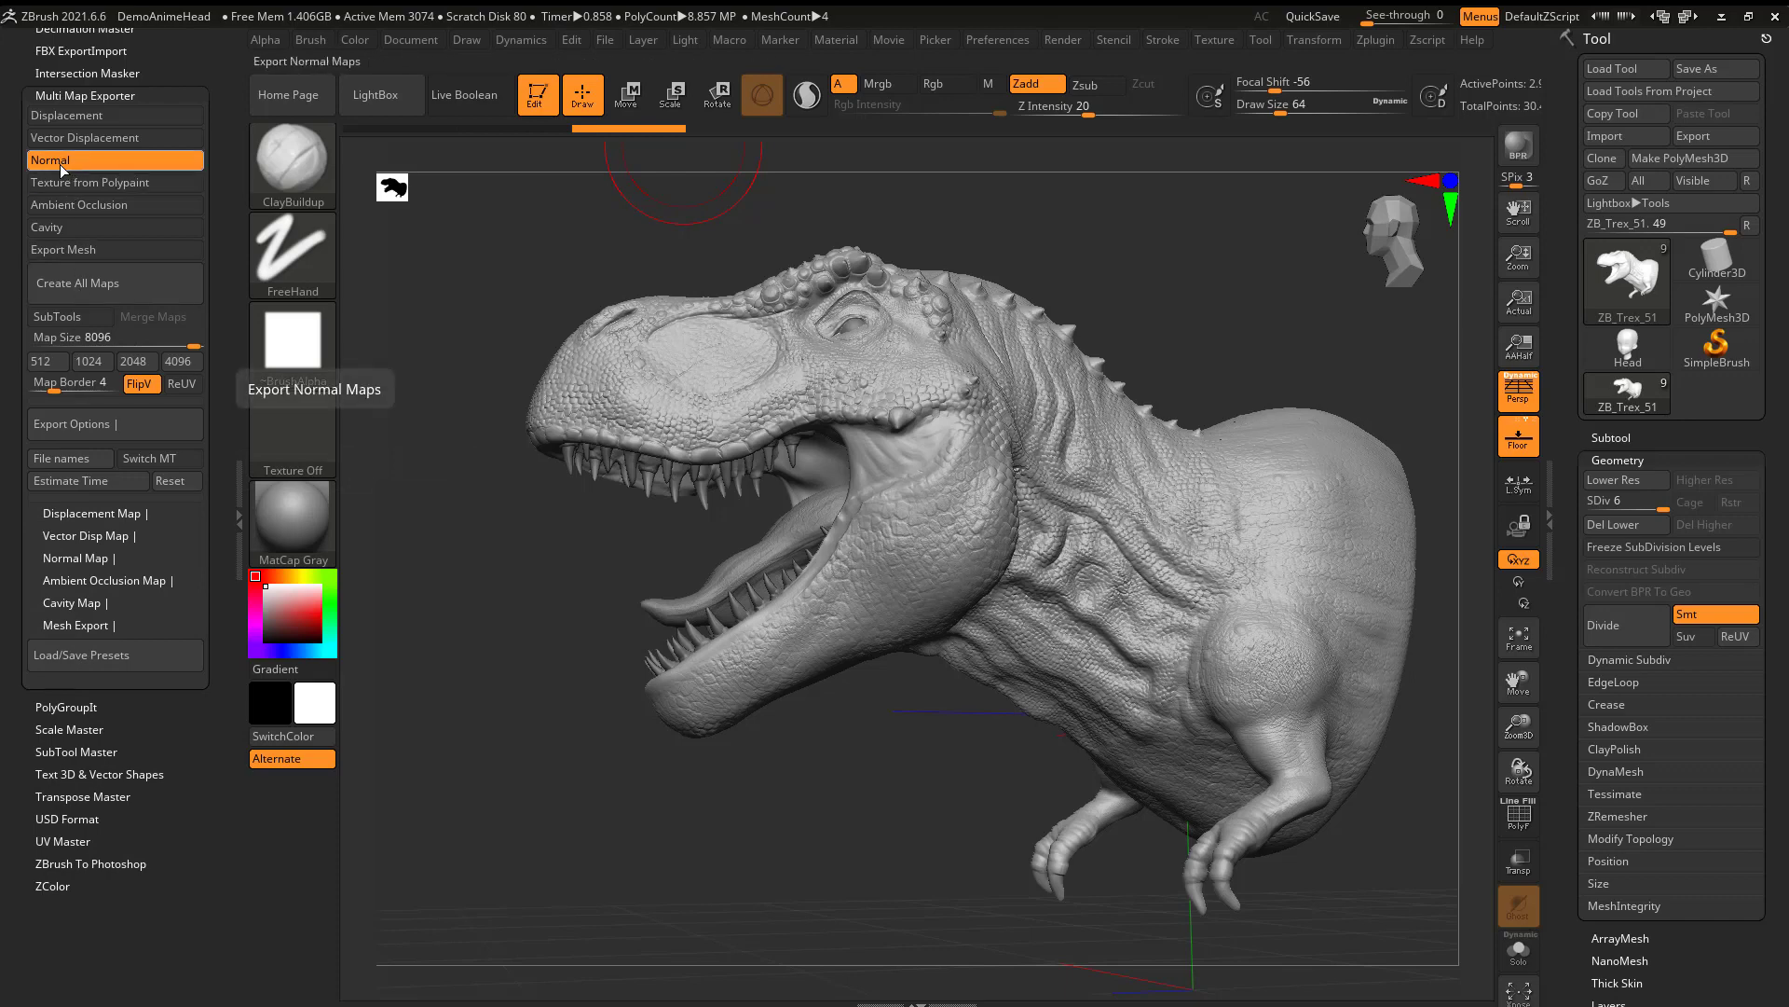
left_click(72, 558)
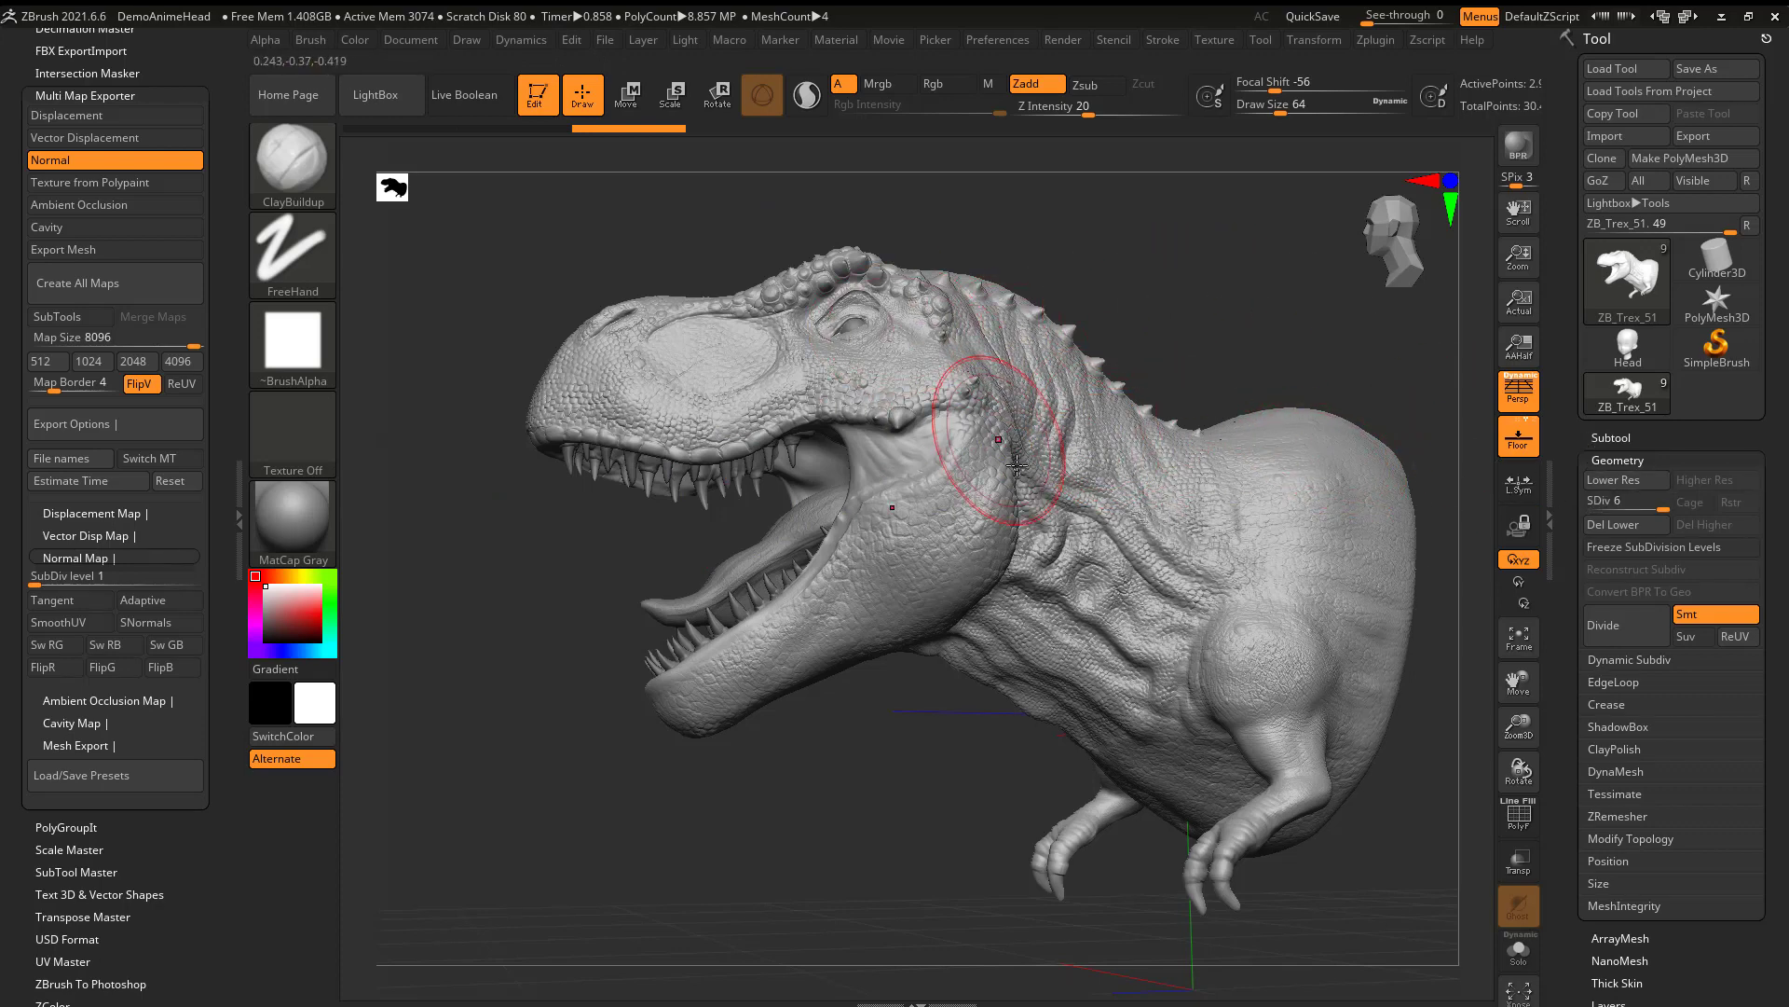
mouse_move(1652, 283)
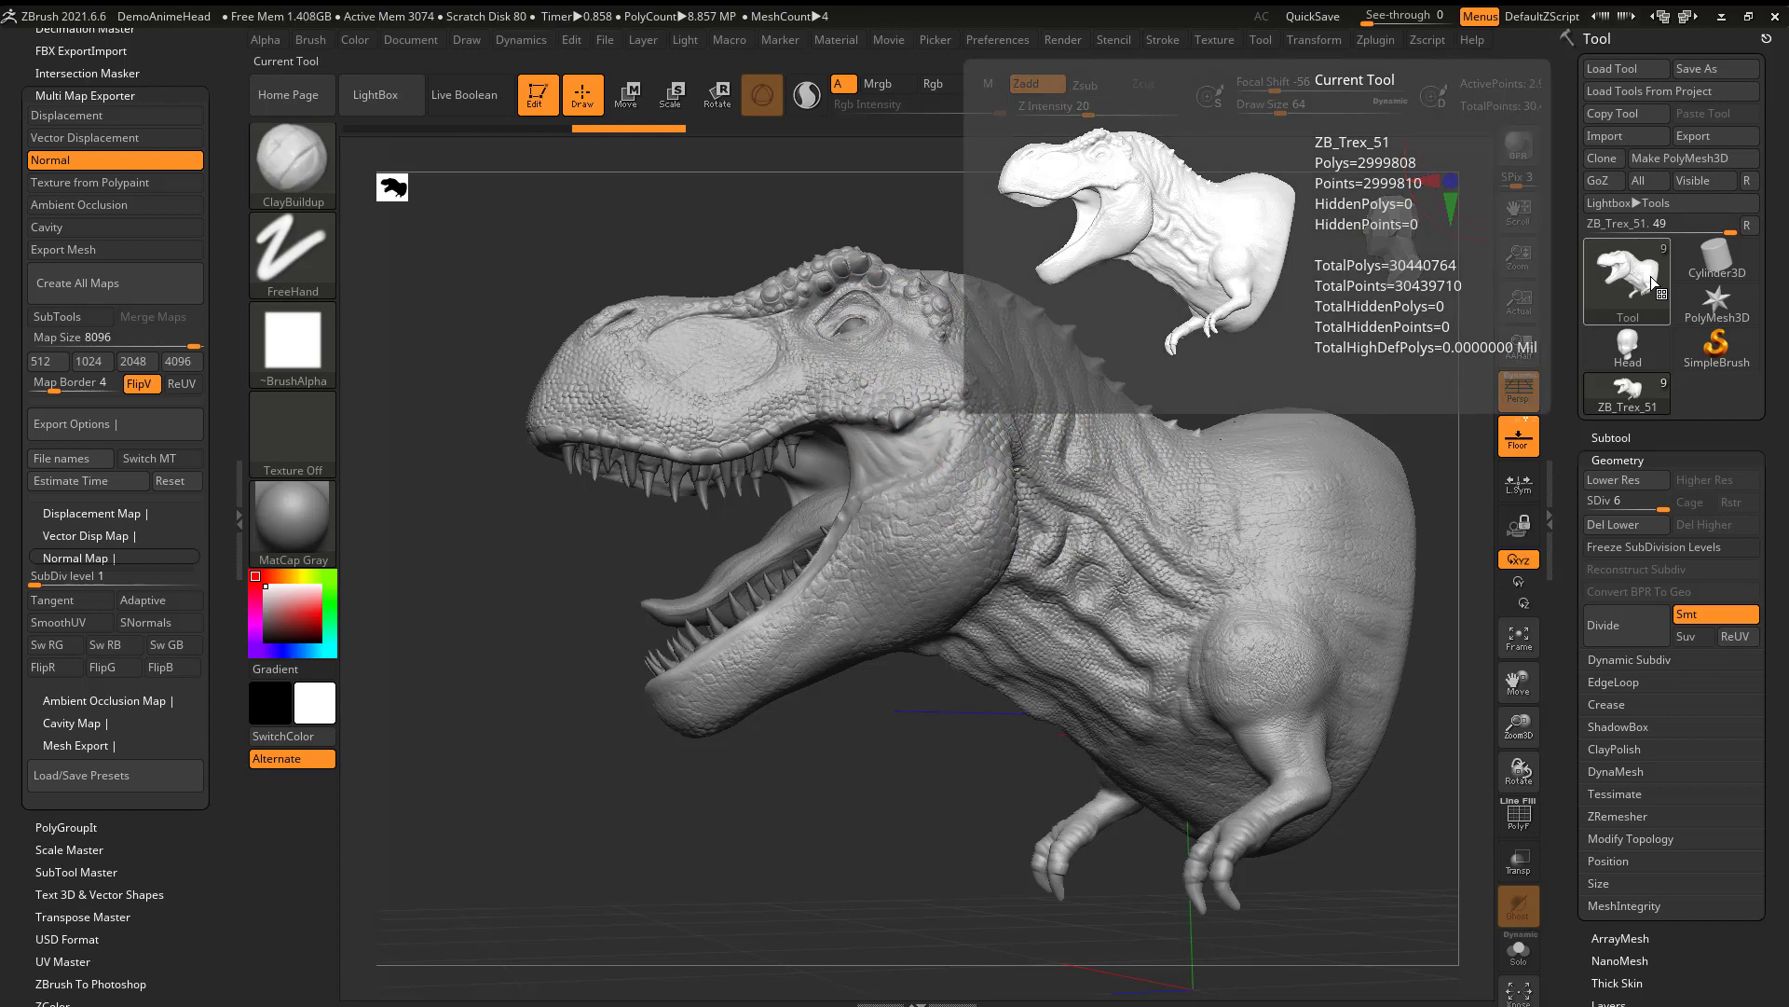
left_click_drag(1659, 504, 1589, 506)
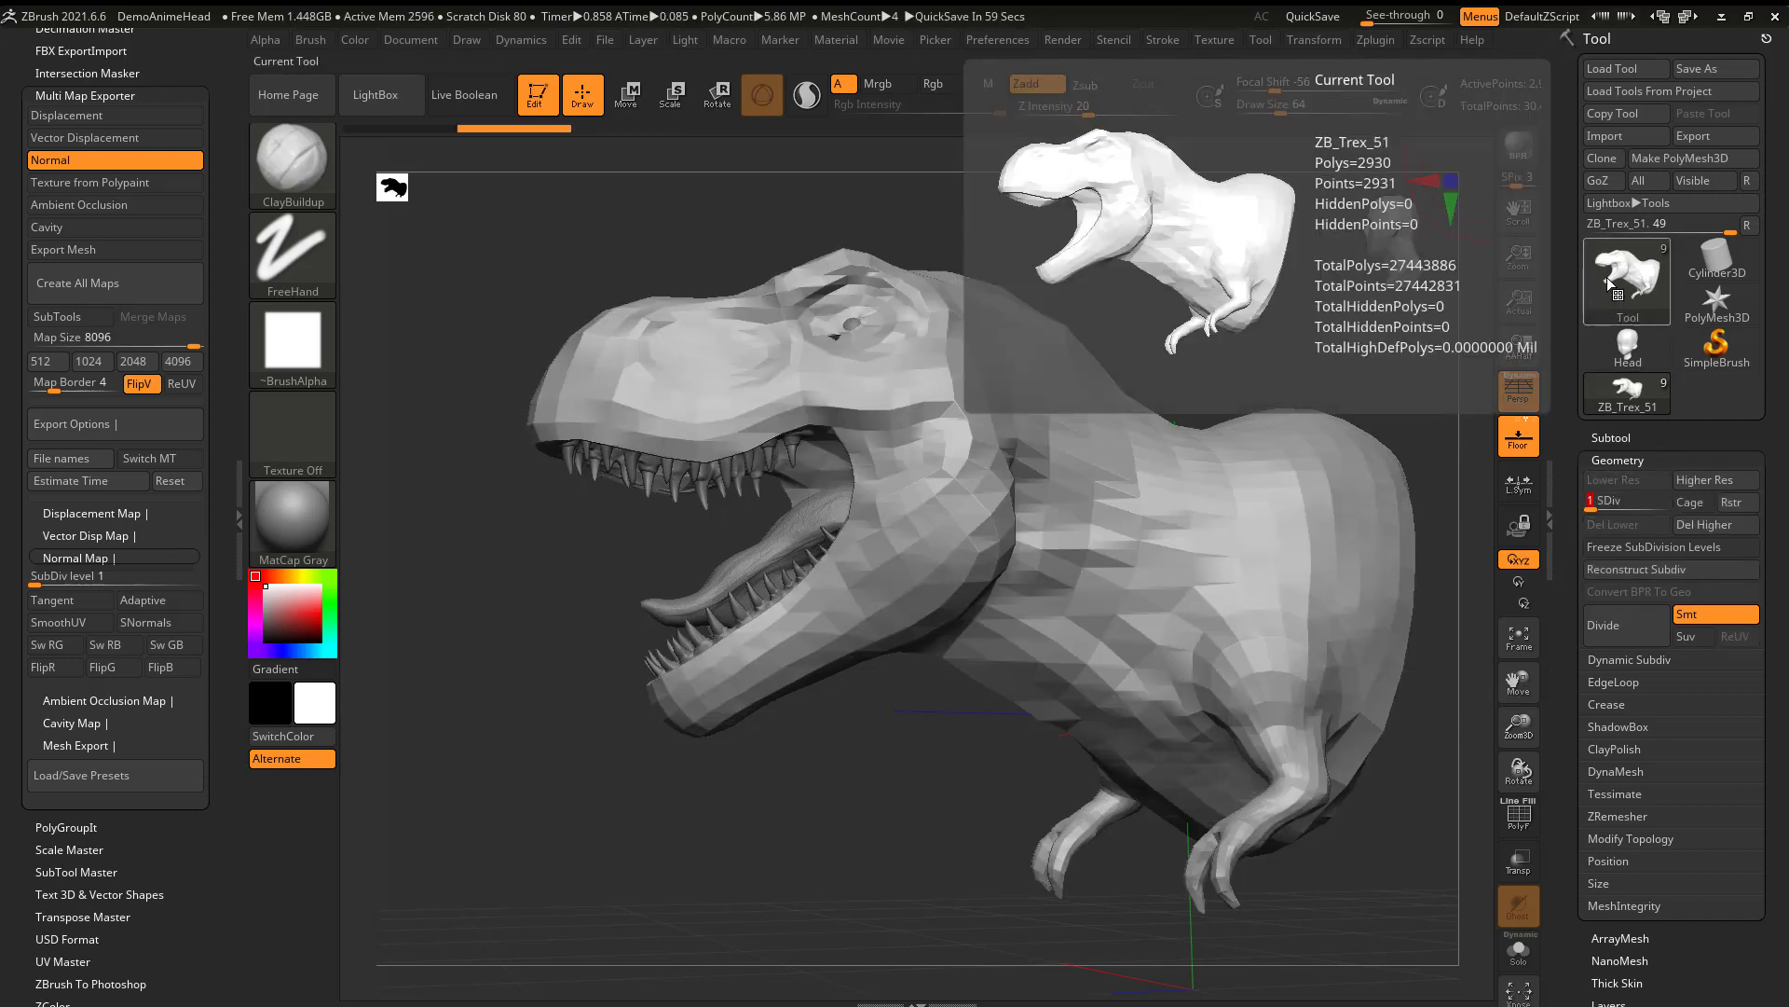
left_click(1518, 815)
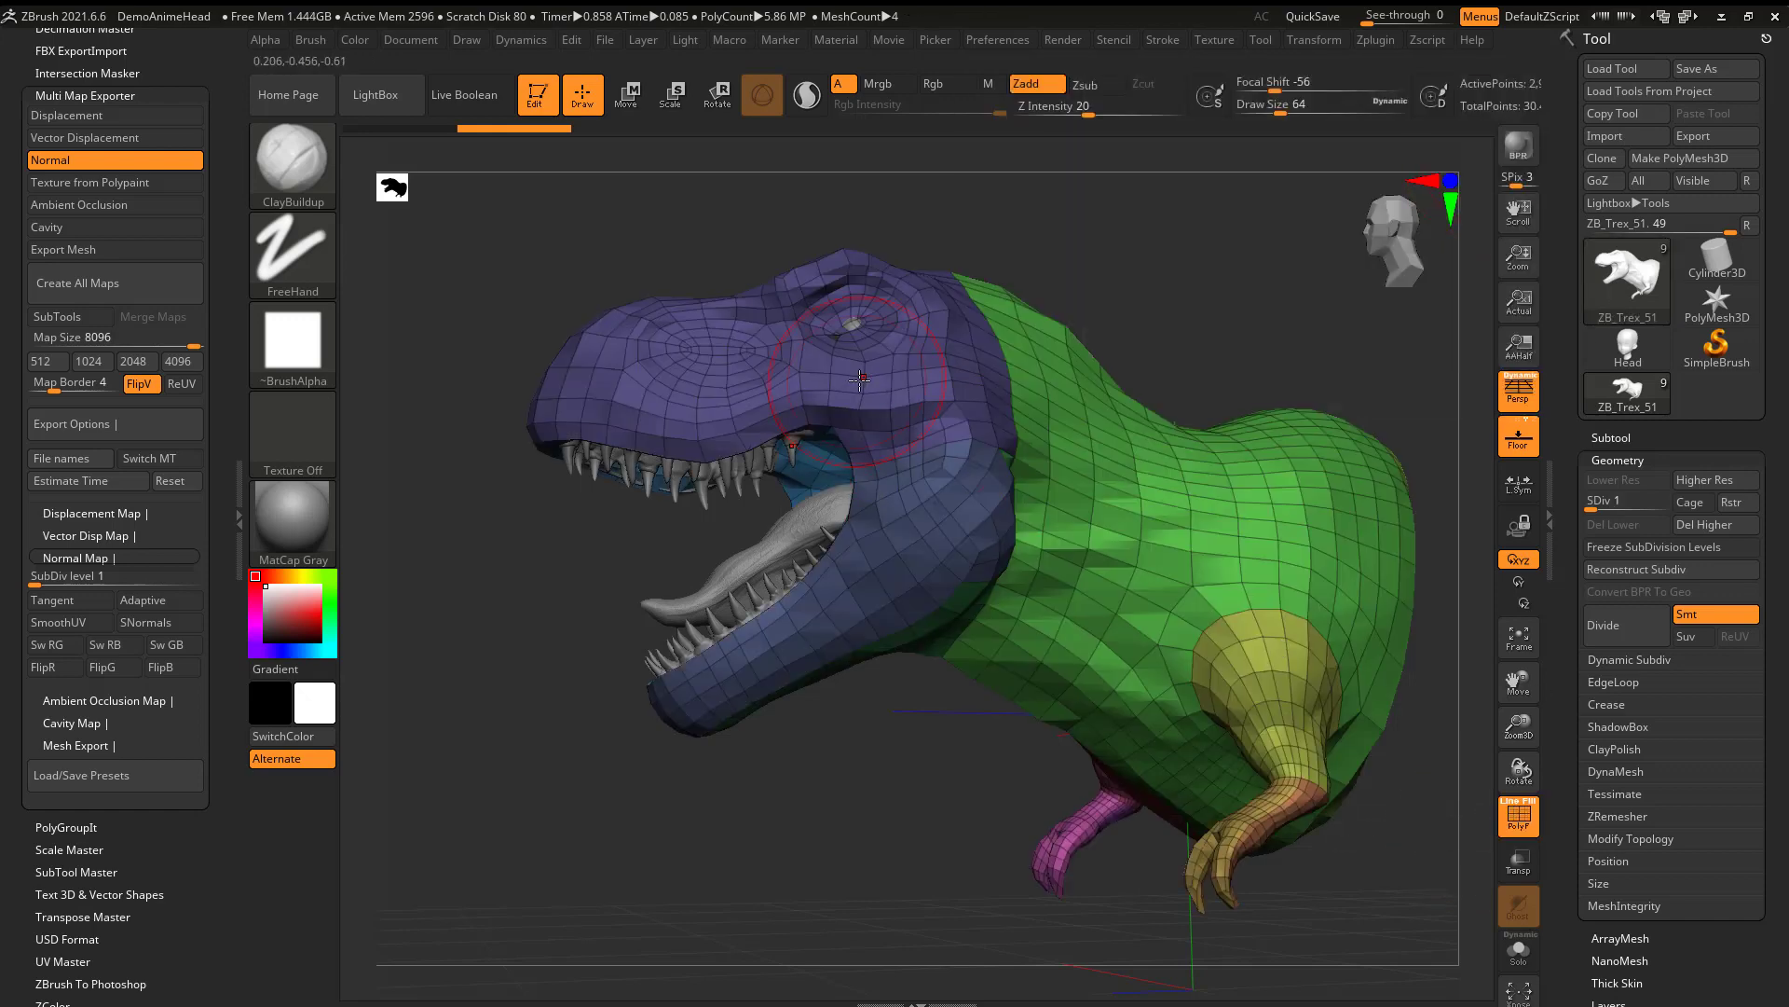
Step: Set the Normal Map SubDiv level to 6, leaving the T-rex at SDiv 1 in grey wireframe
left_click(1525, 809)
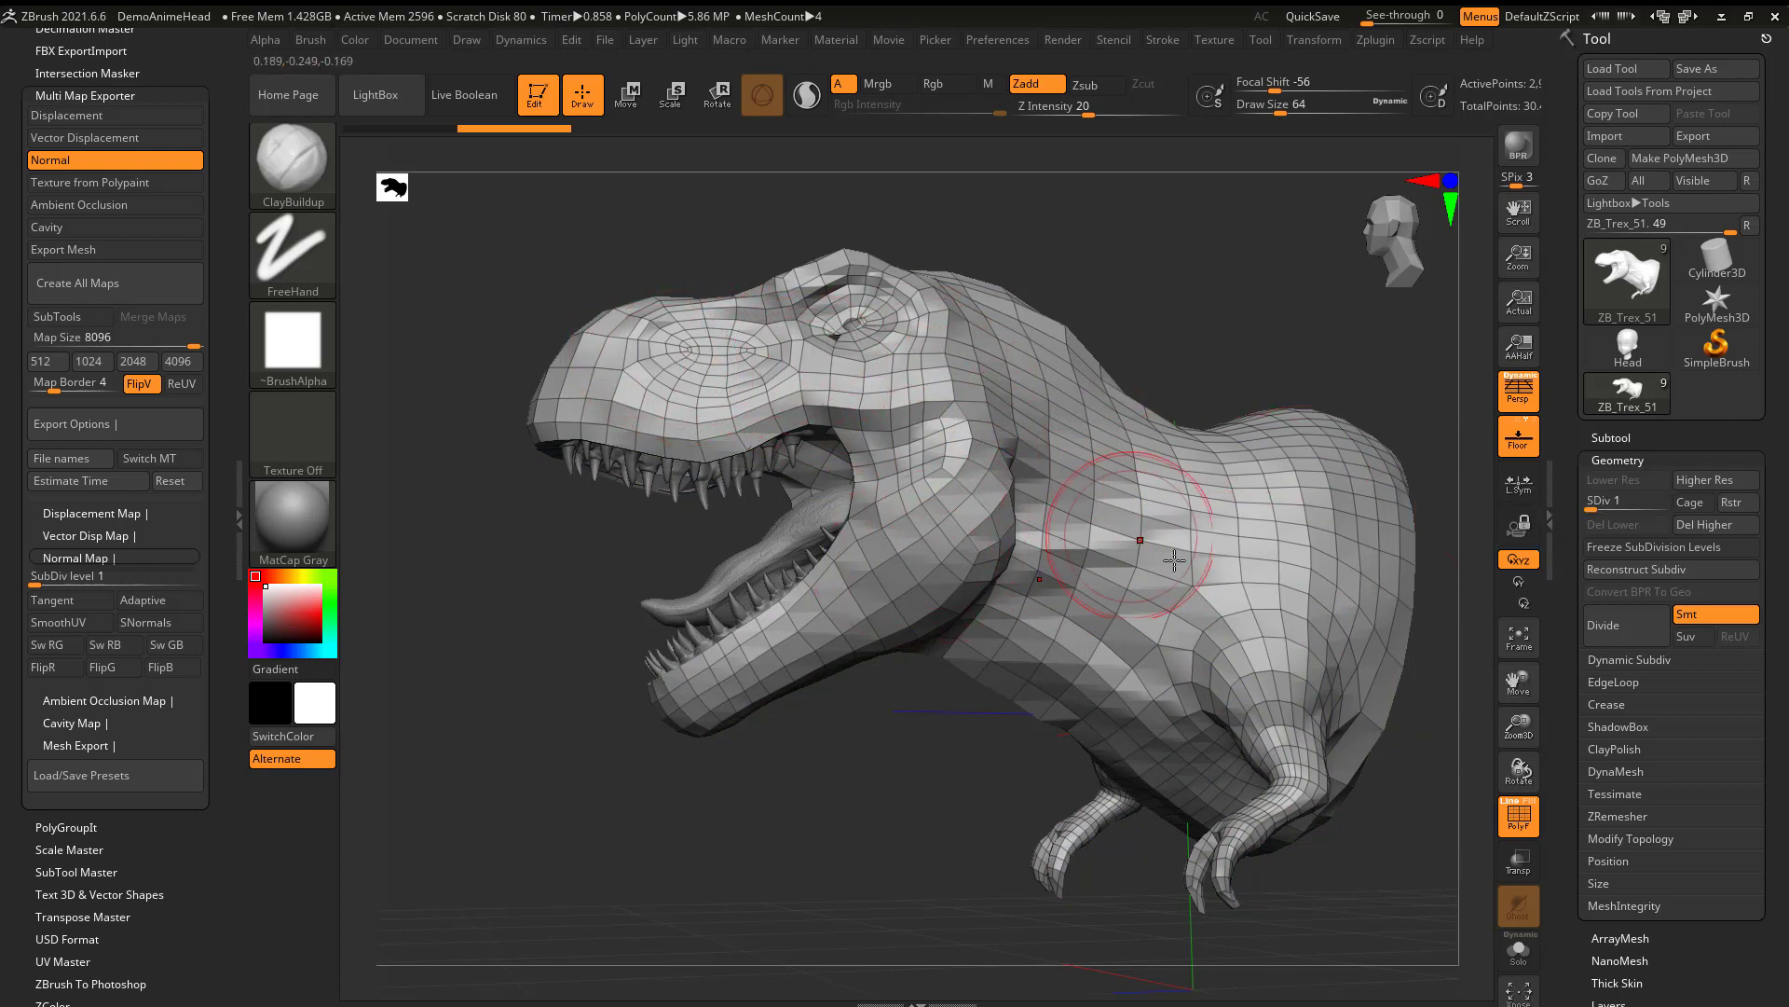
left_click_drag(1610, 503, 1665, 504)
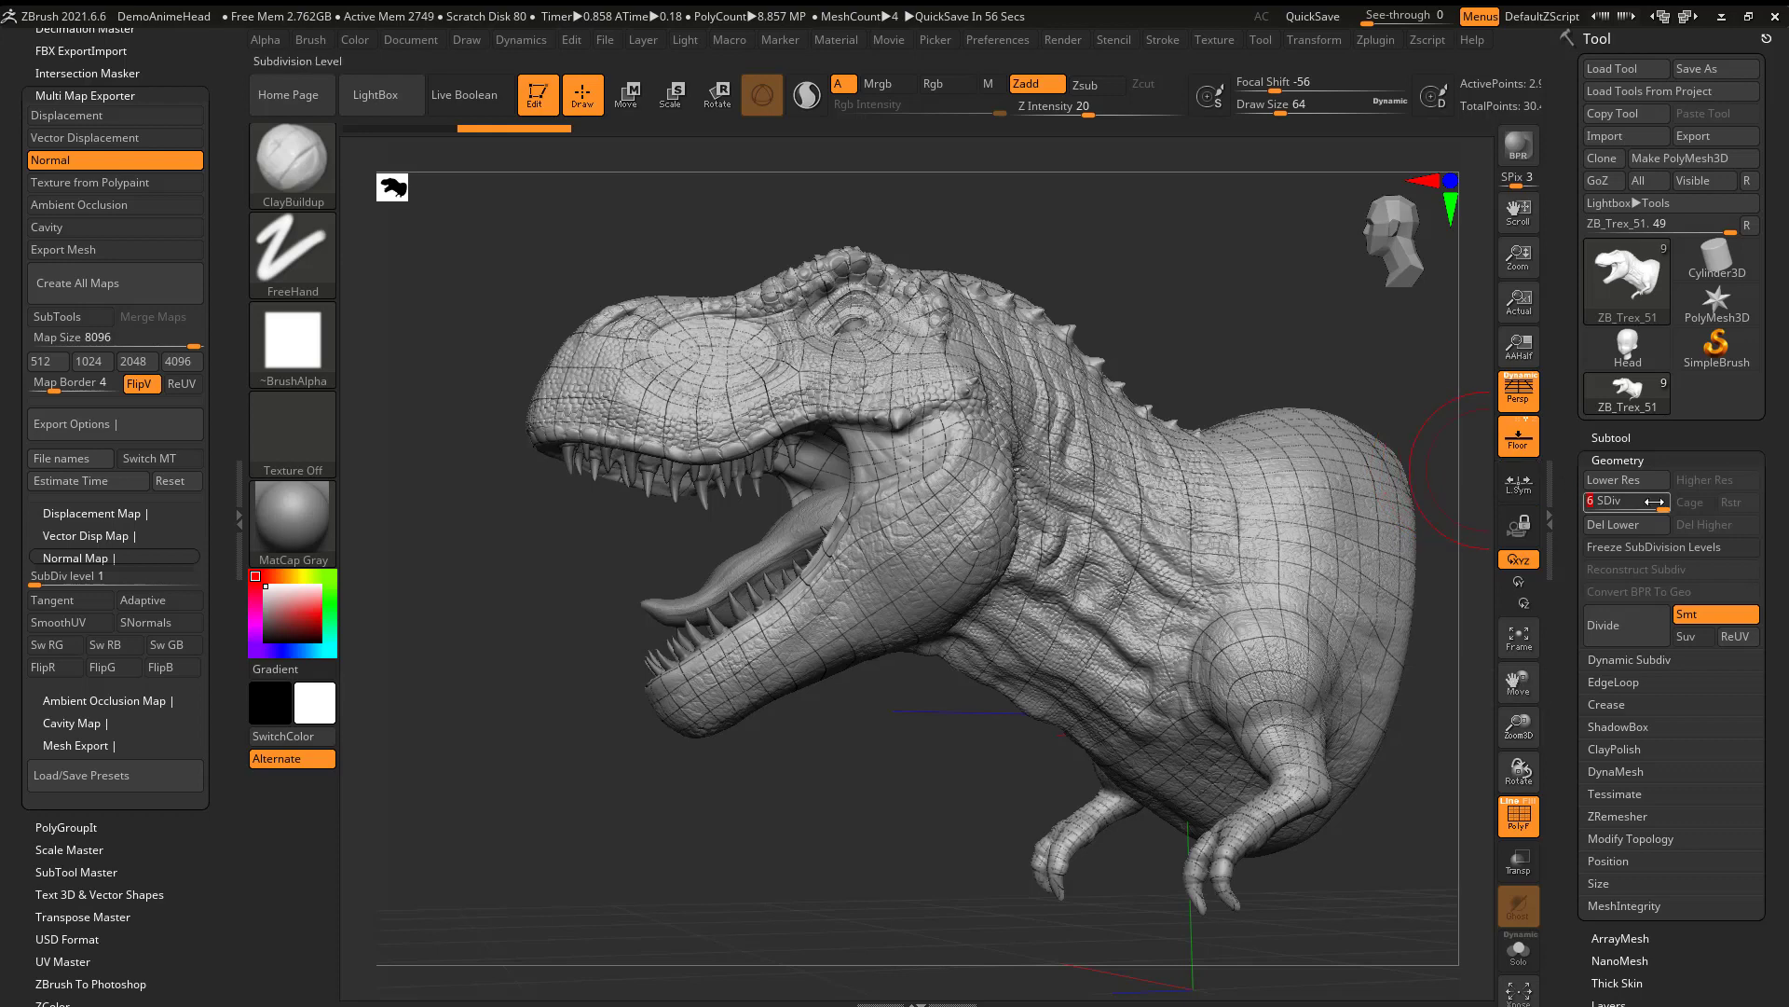
left_click_drag(1656, 501, 1626, 504)
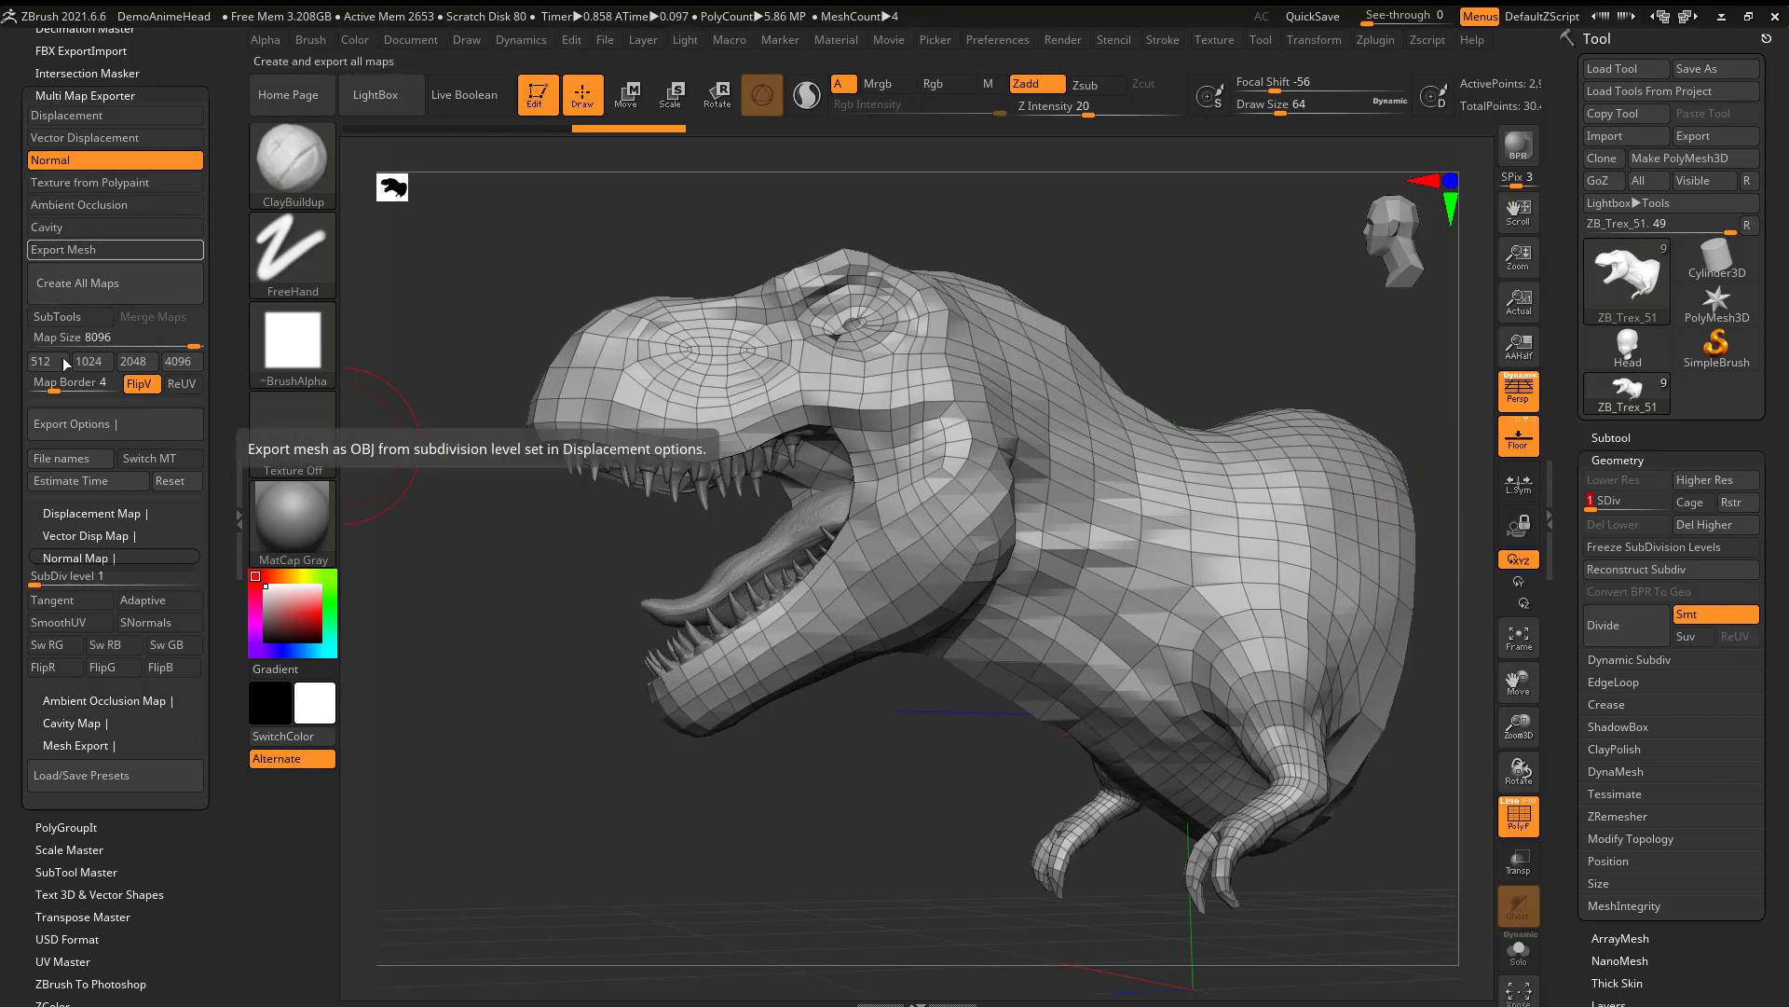
left_click_drag(42, 578, 118, 578)
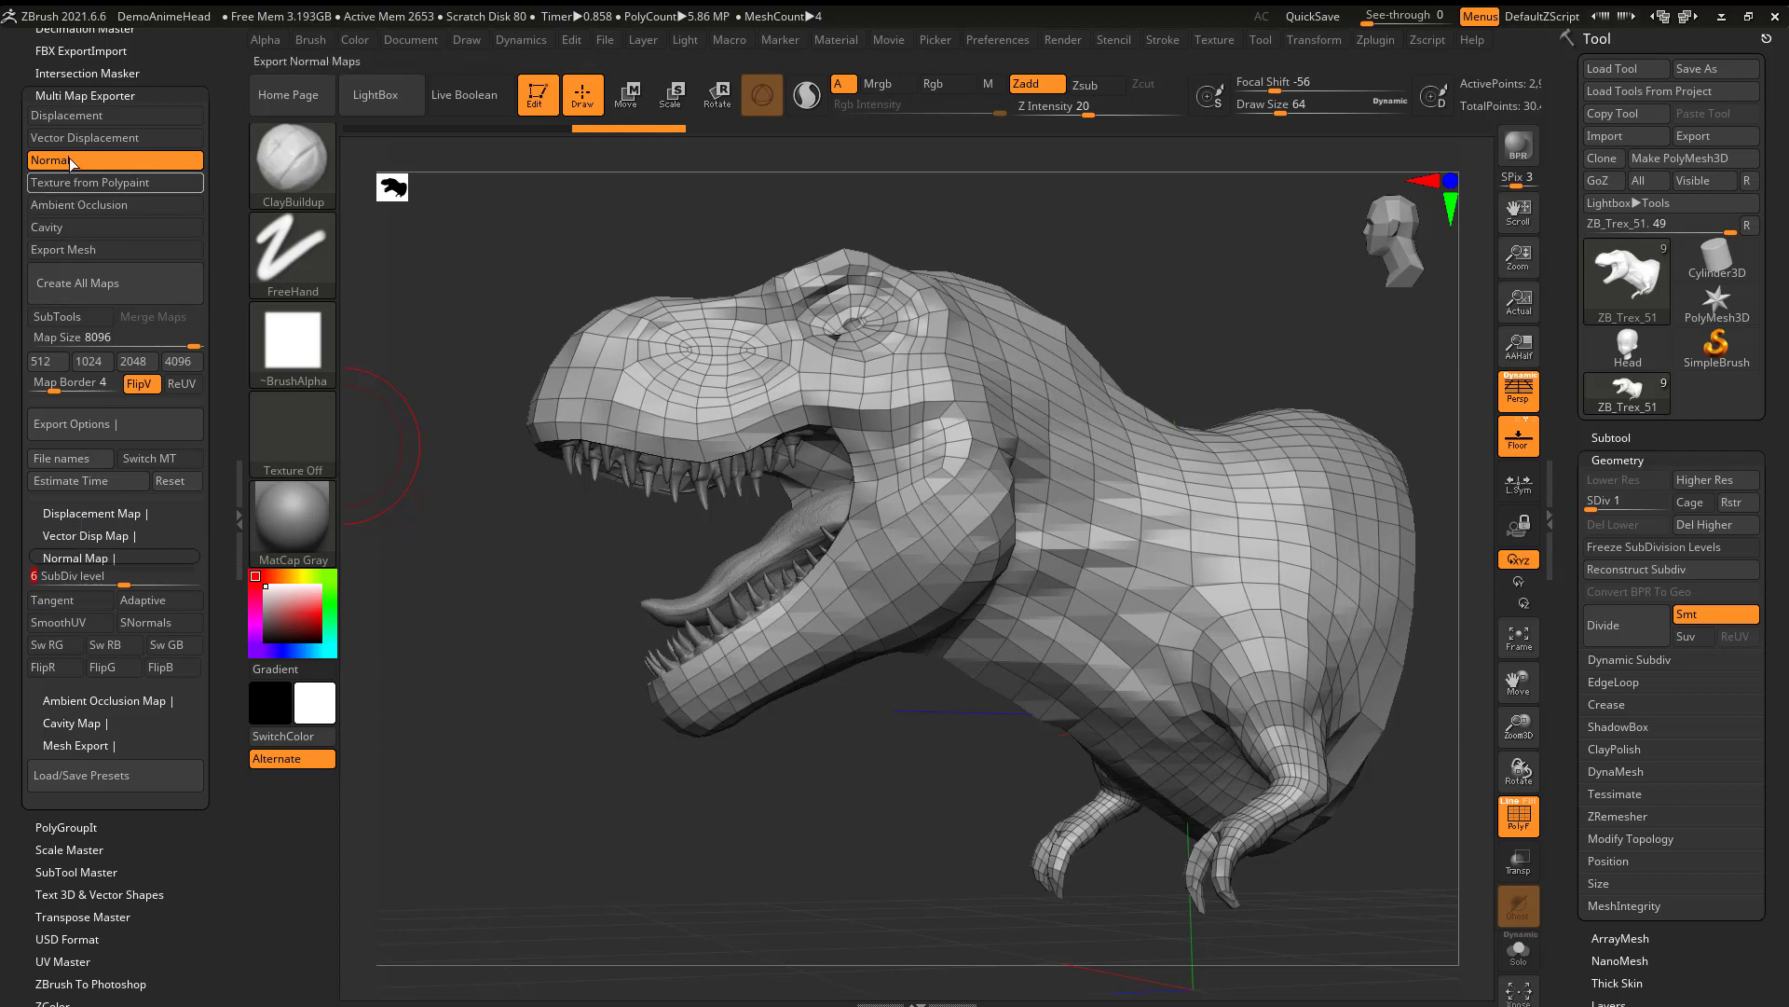
Step: Enable the Displacement map with SubDiv level 6 and bring up the File names options
left_click(71, 117)
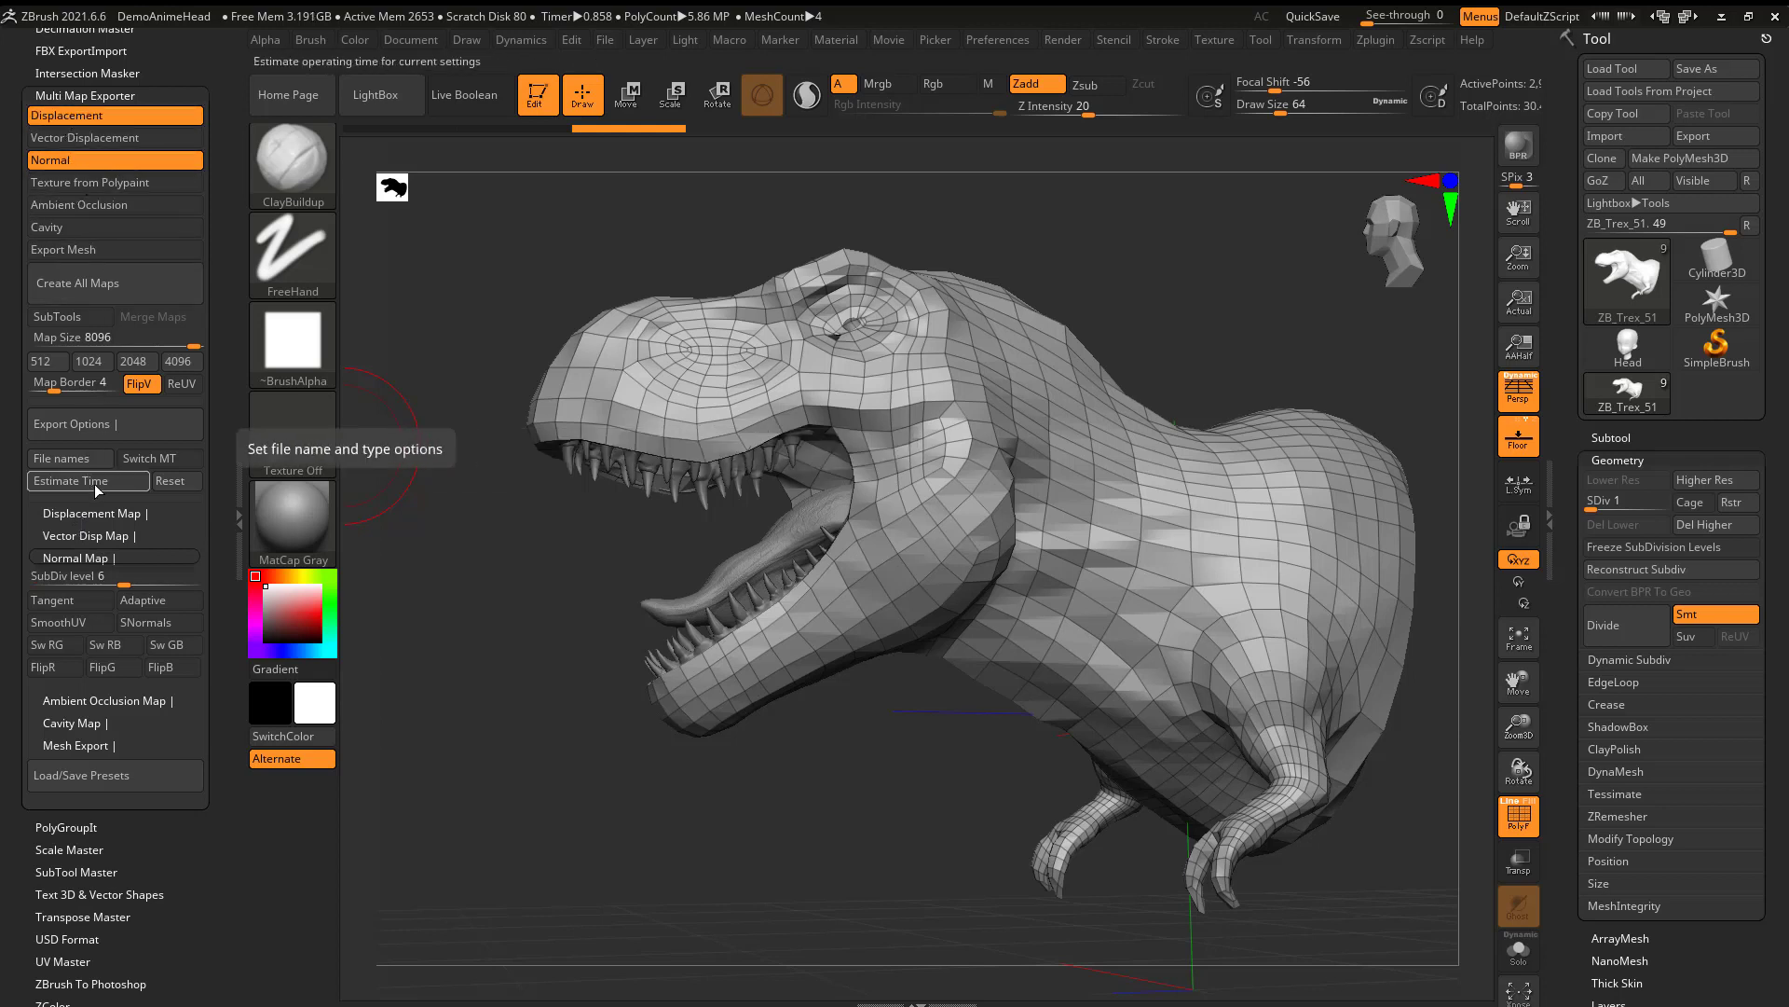
left_click(103, 515)
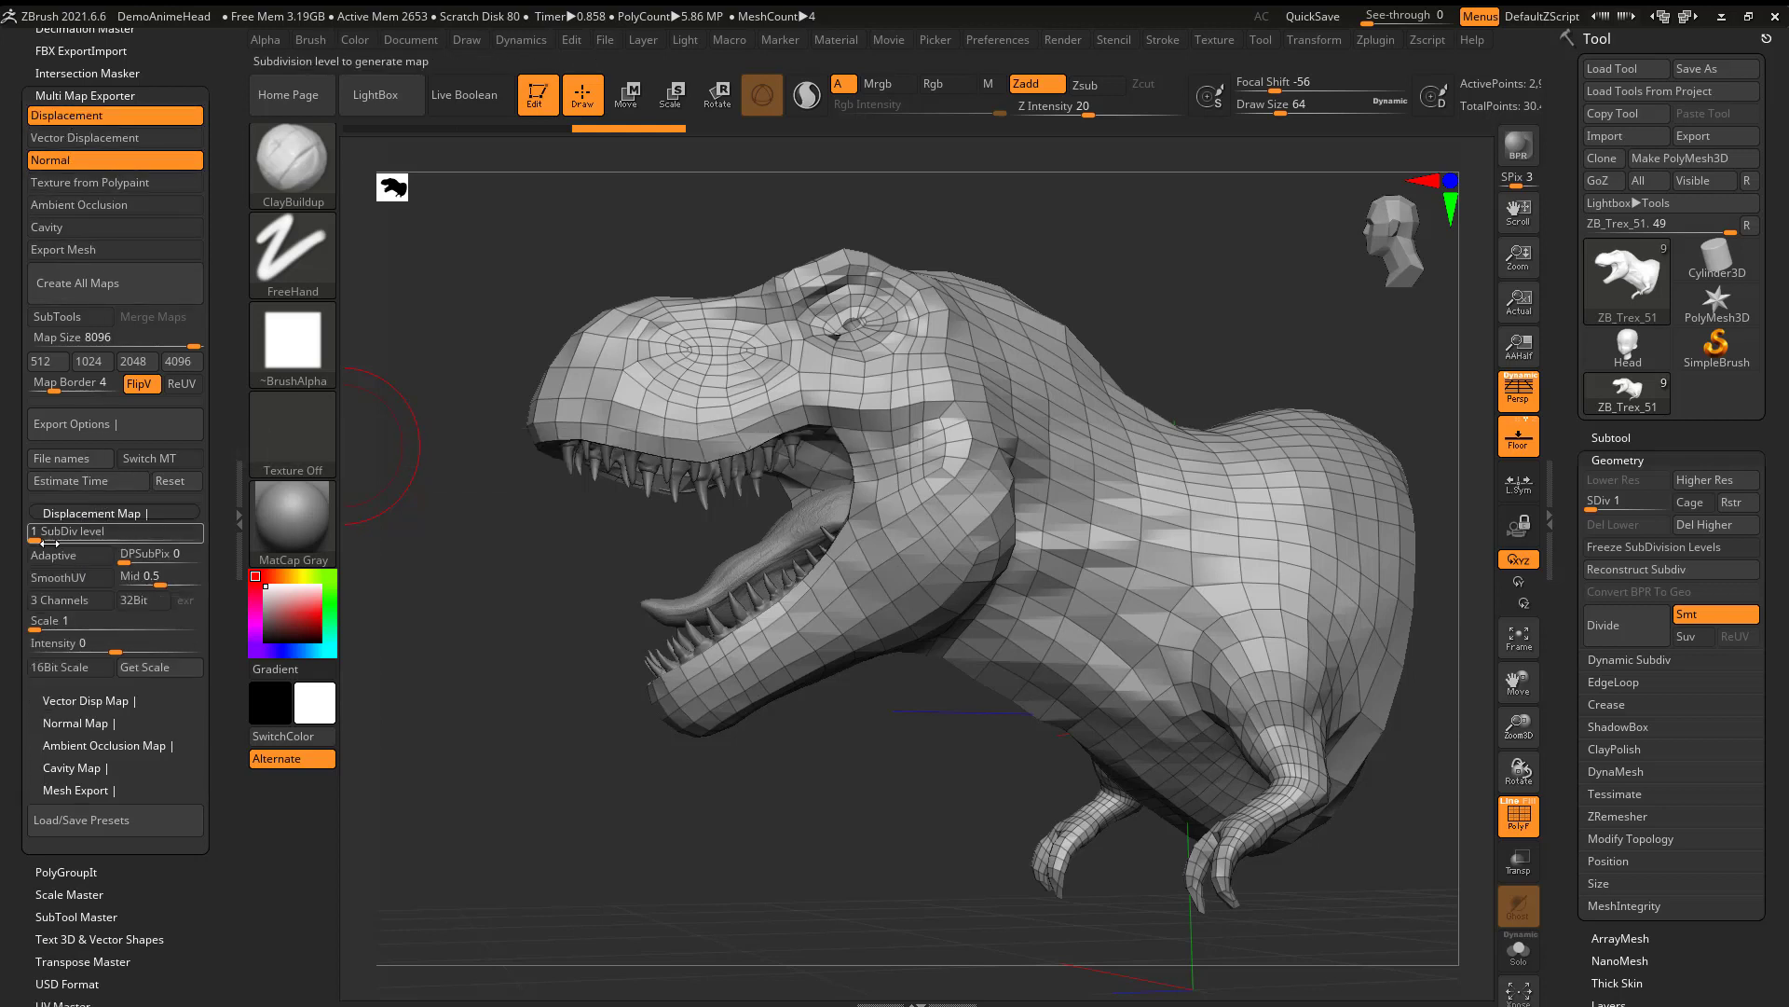
left_click_drag(51, 538, 120, 542)
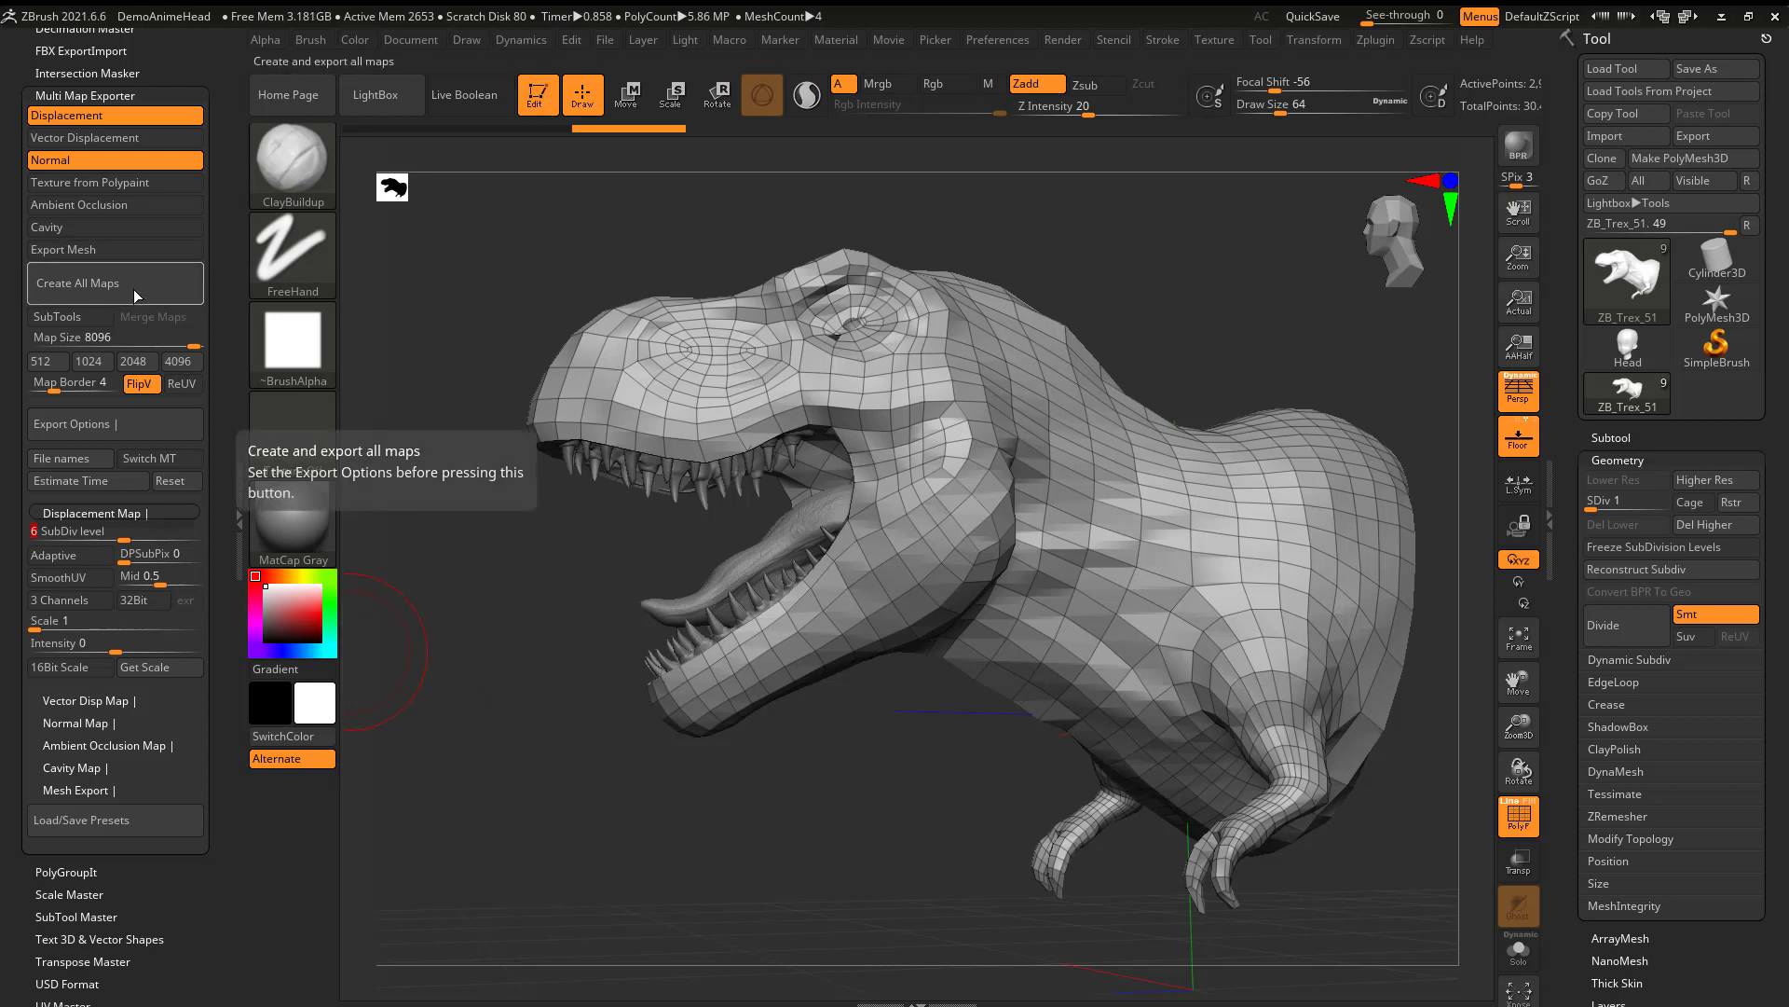
left_click(109, 428)
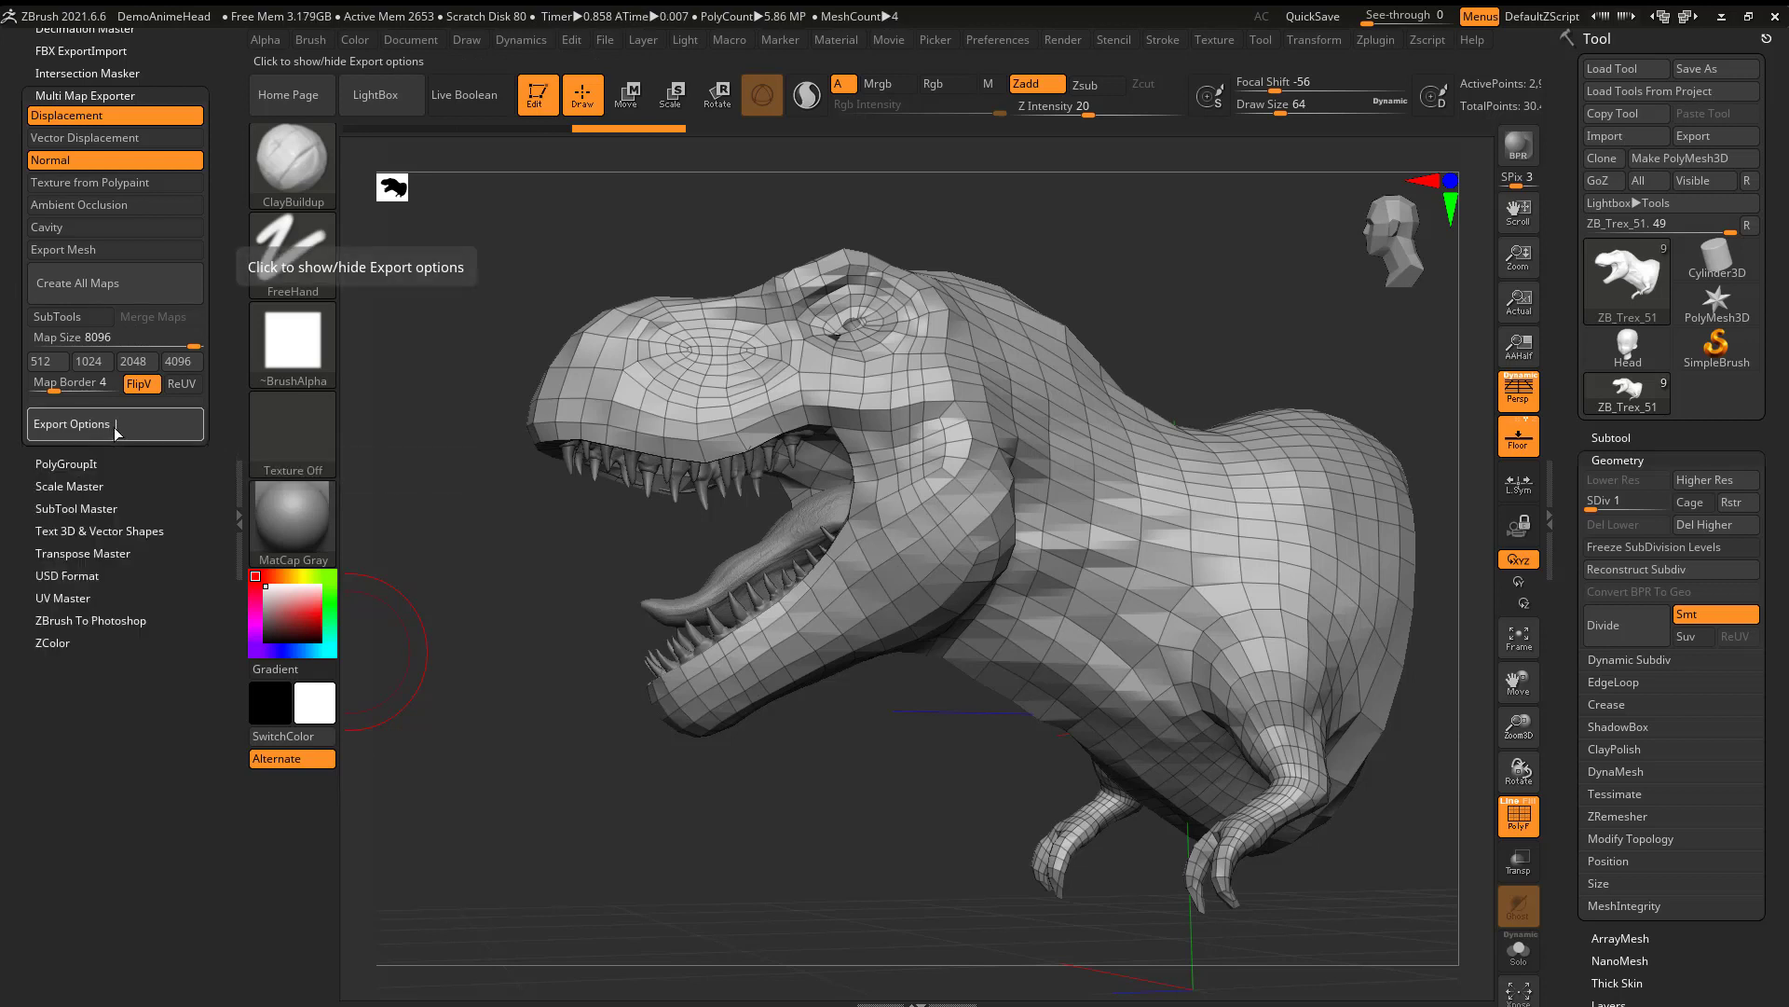
left_click(114, 427)
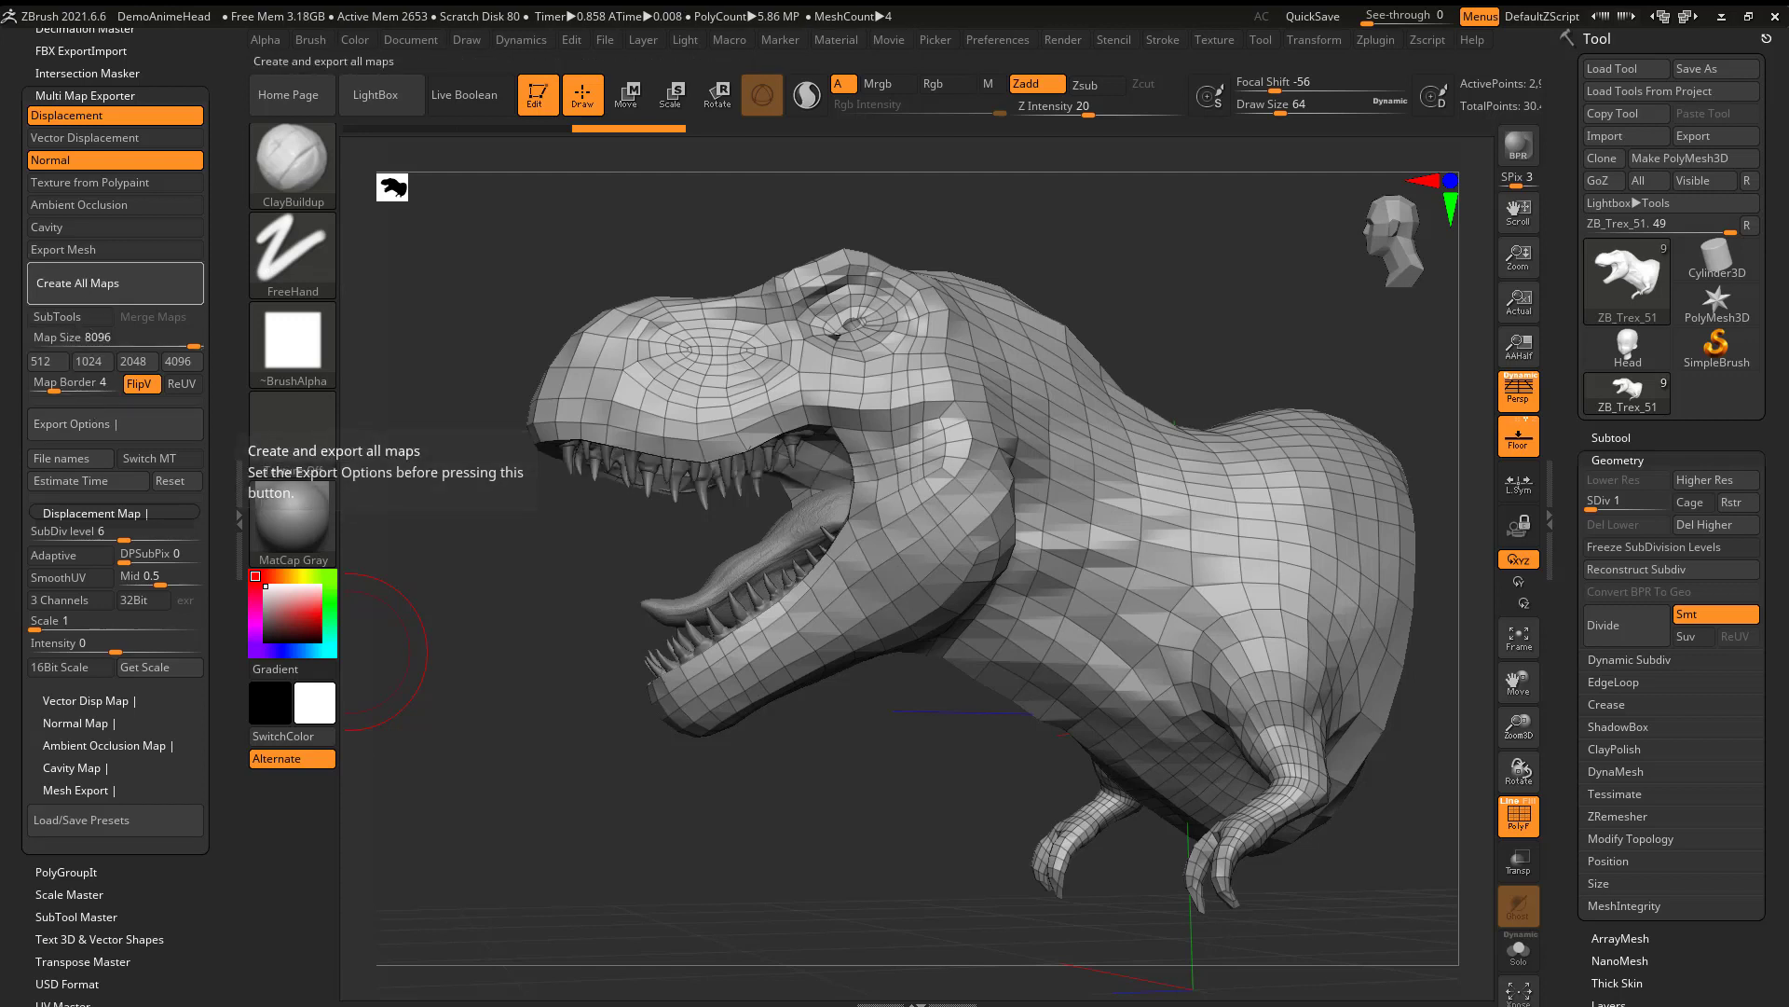
left_click(81, 462)
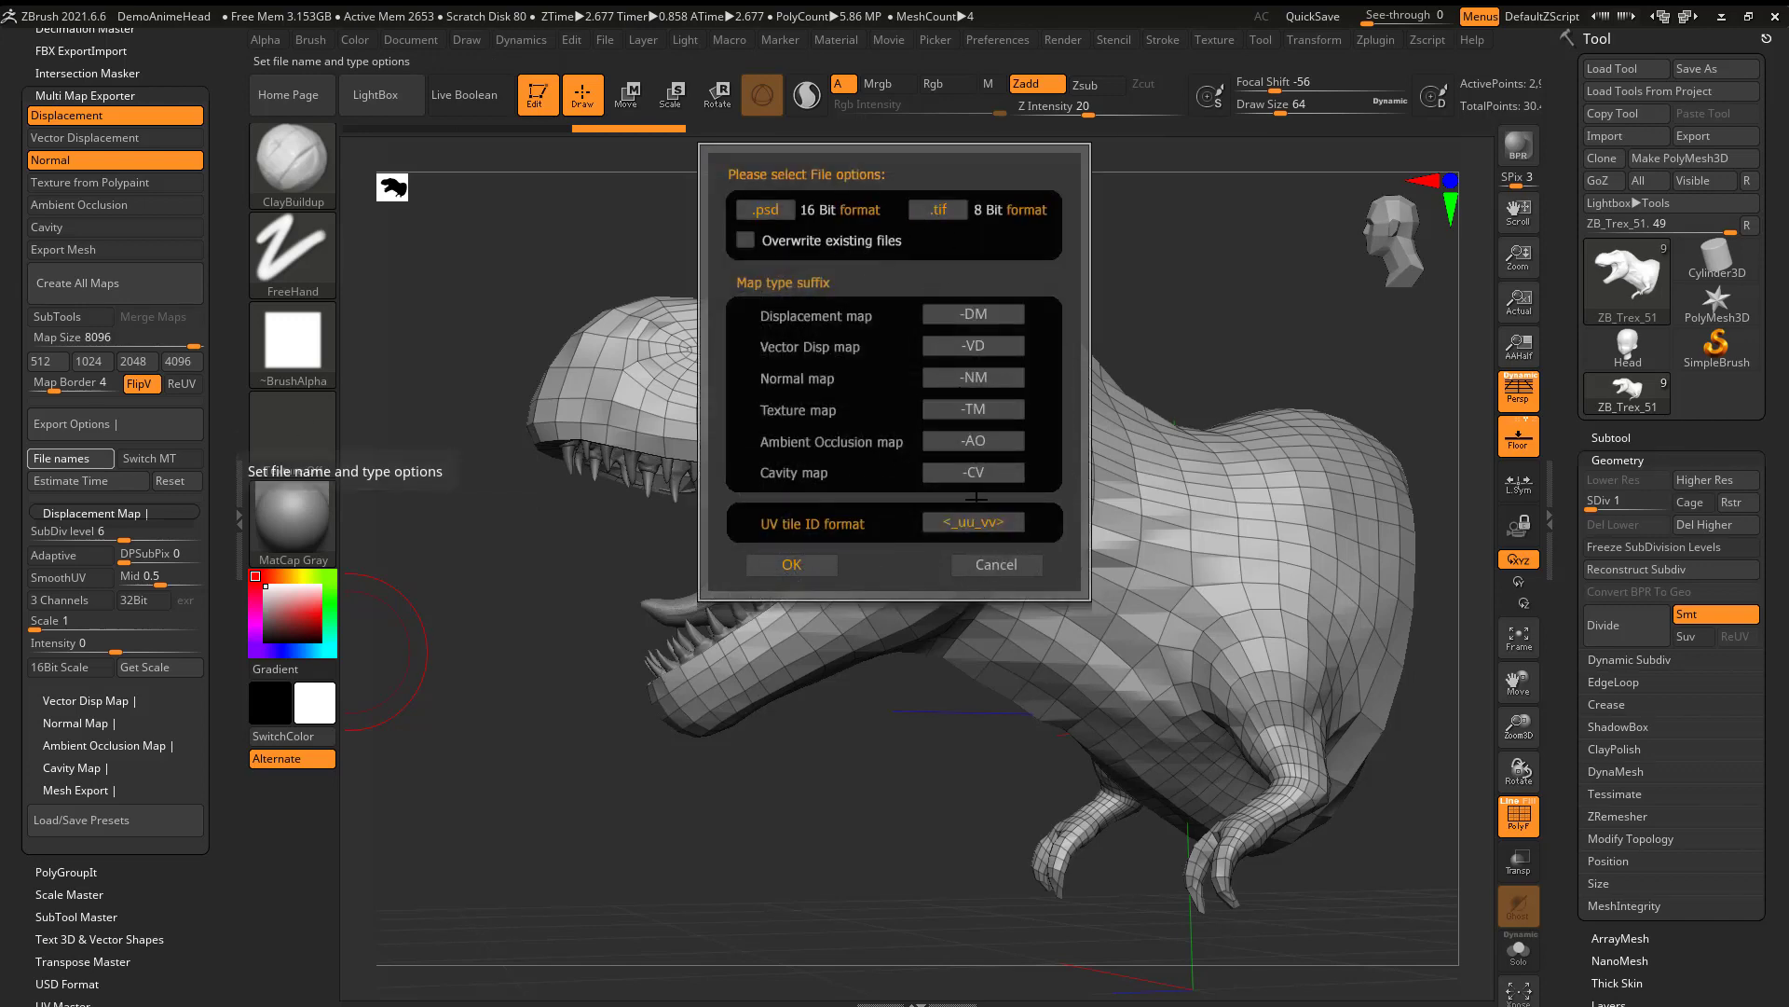
Step: Set the UV tile ID format to <UDIM> and confirm the export file options
left_click(1001, 523)
type("<UDIM>")
key("Return")
left_click(991, 560)
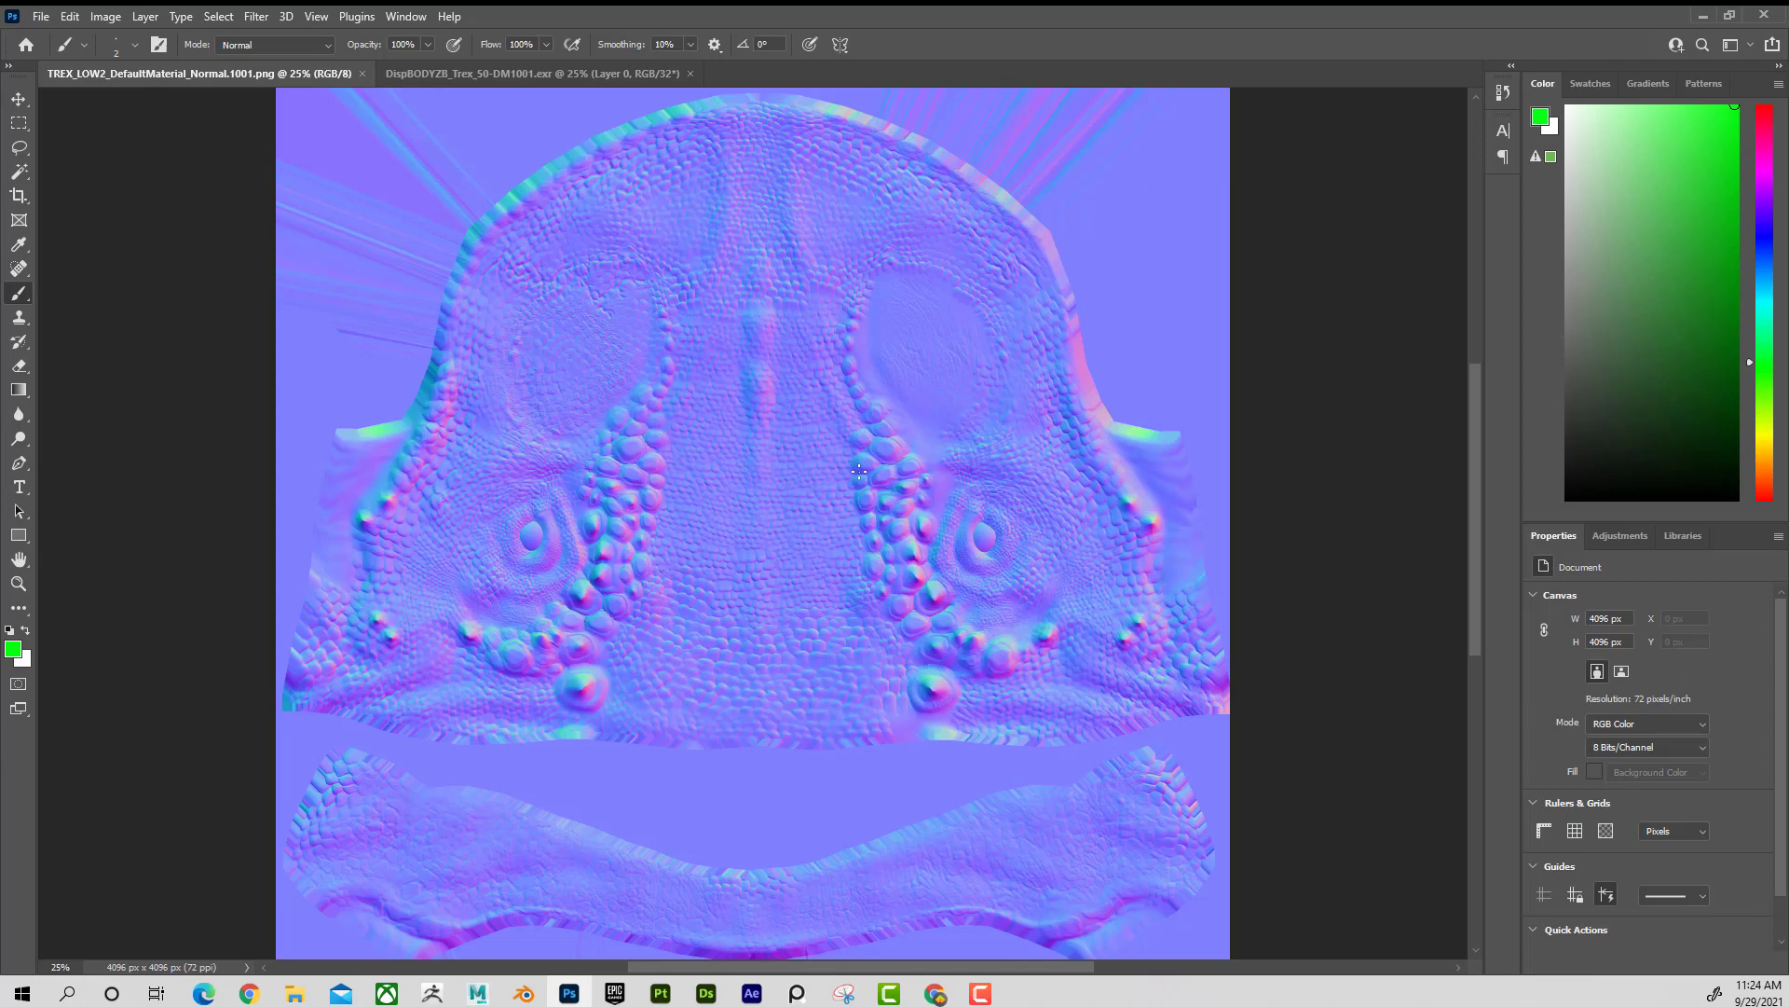
Step: View the exported DispBODYZB EXR displacement map, then shift Photoshop aside to reveal ZBrush
left_click(525, 75)
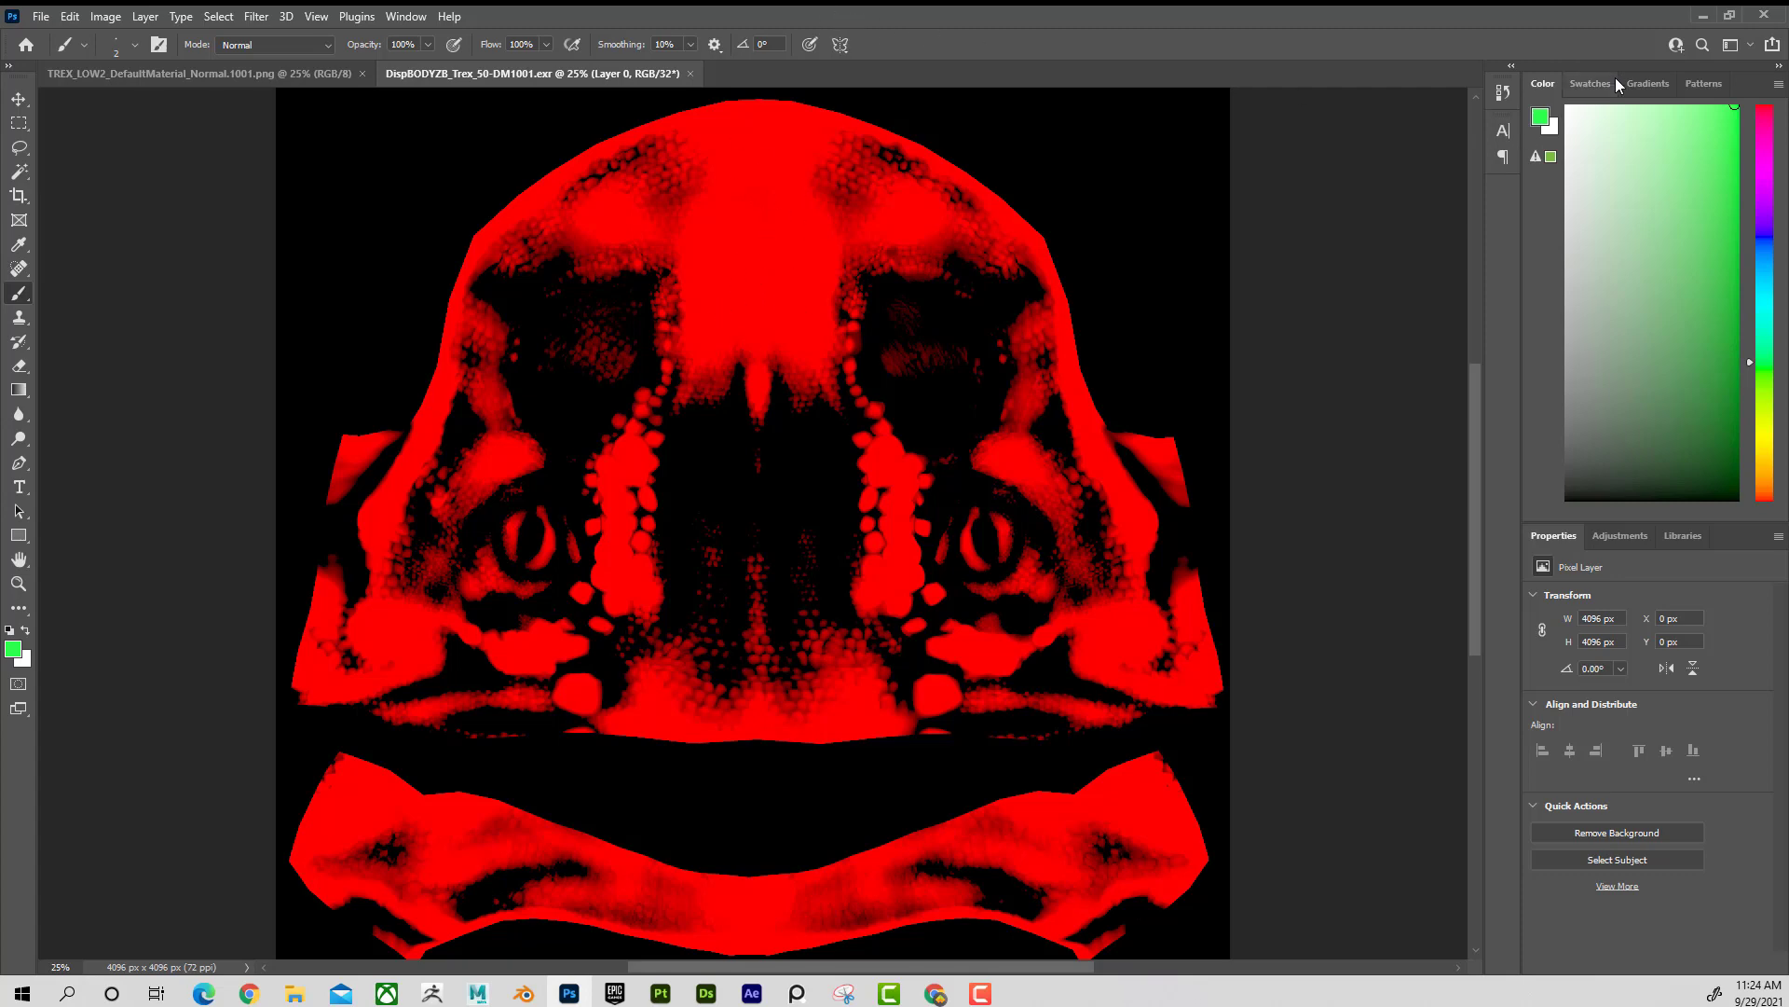
left_click(1729, 15)
left_click_drag(1273, 205, 76, 572)
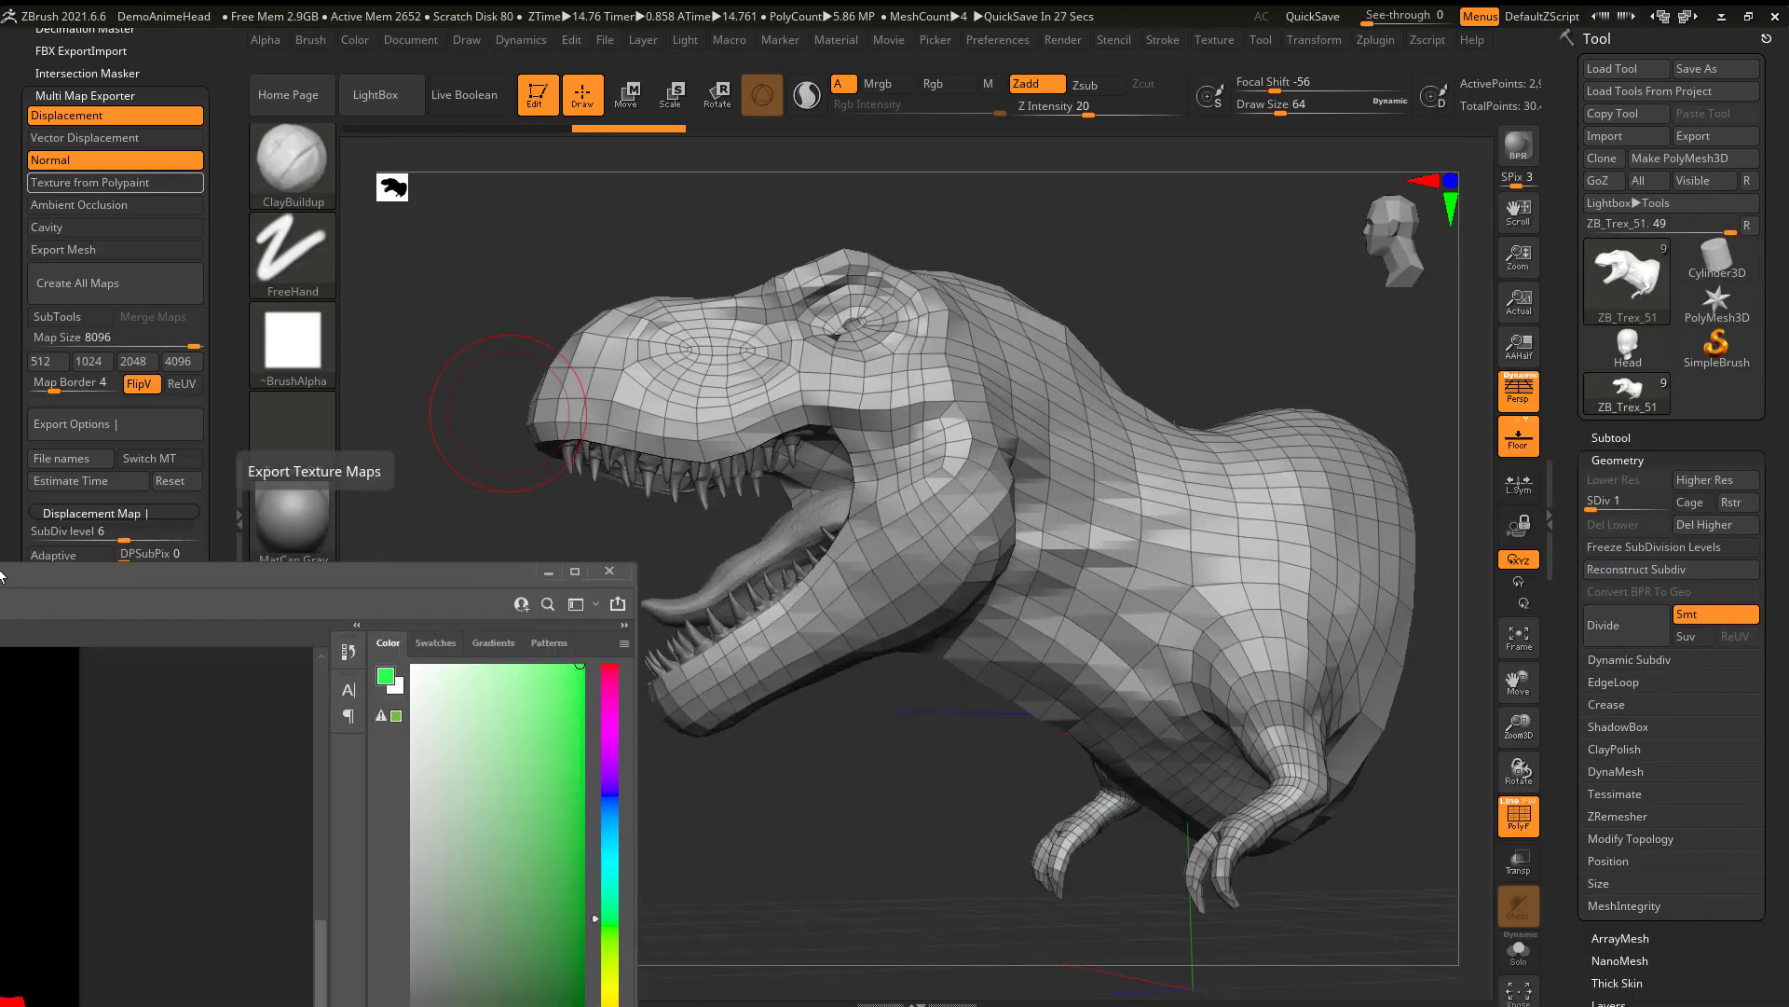
left_click(549, 571)
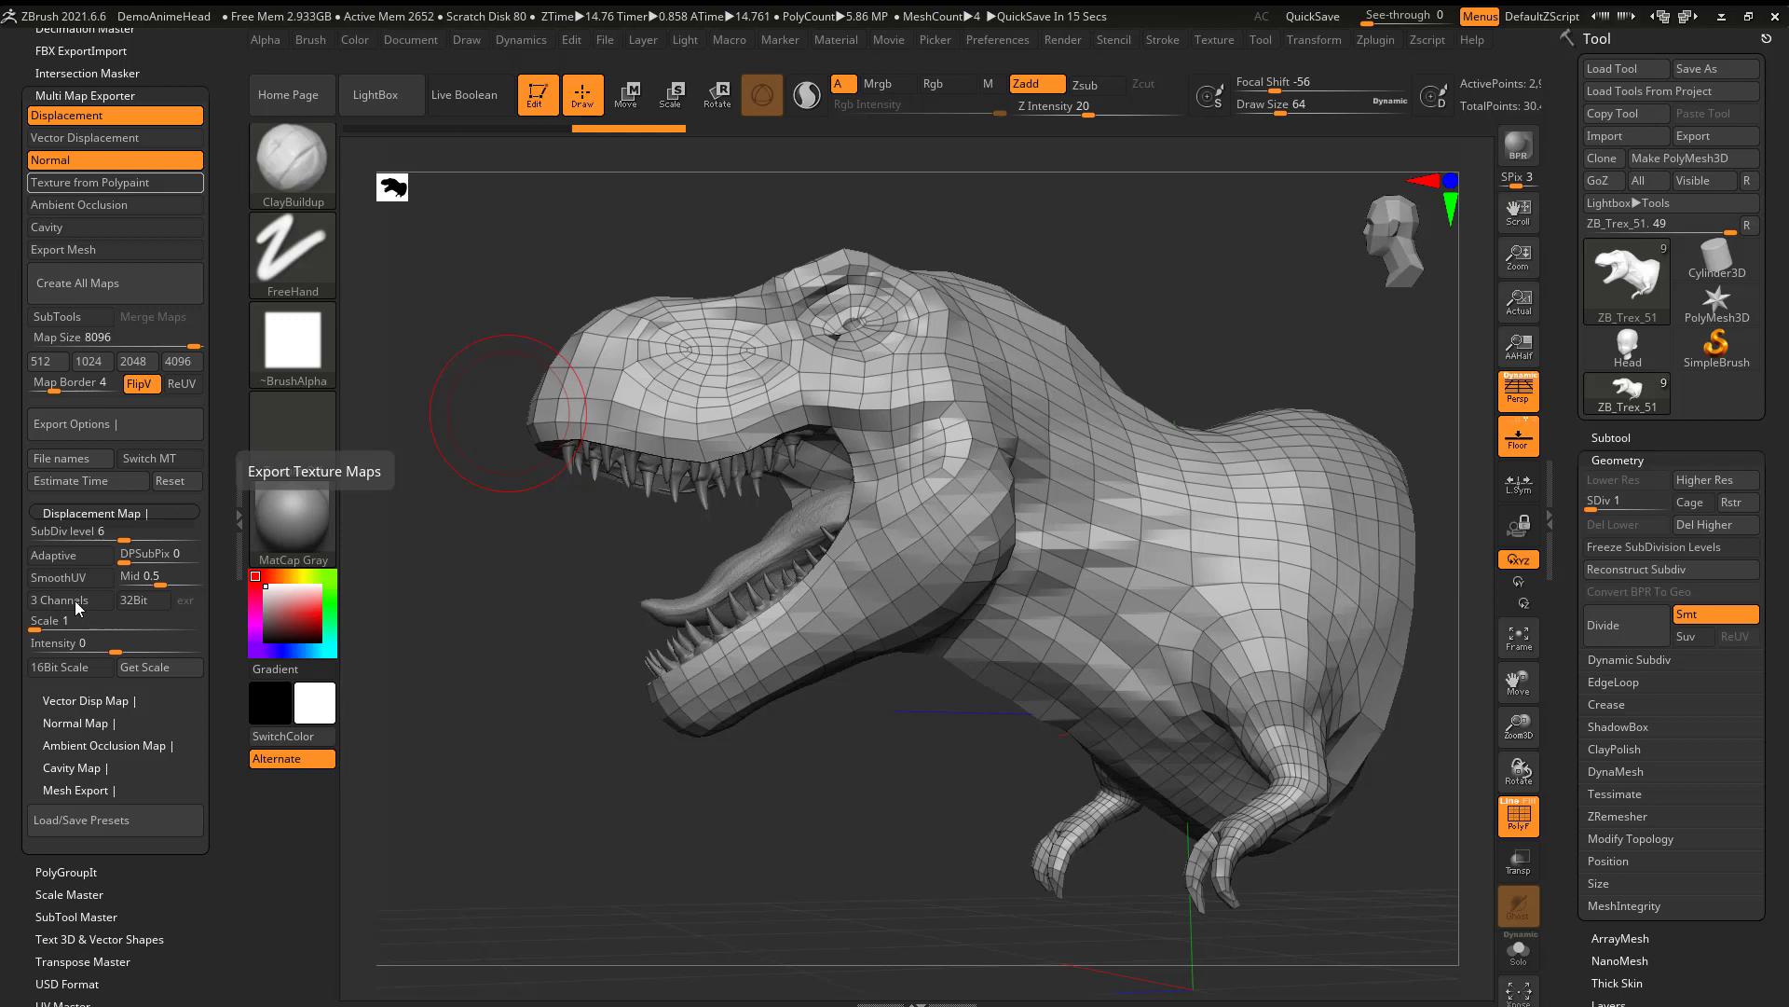
Step: Maximize Photoshop again, check the normal map document, then minimize Photoshop
key("alt+Tab")
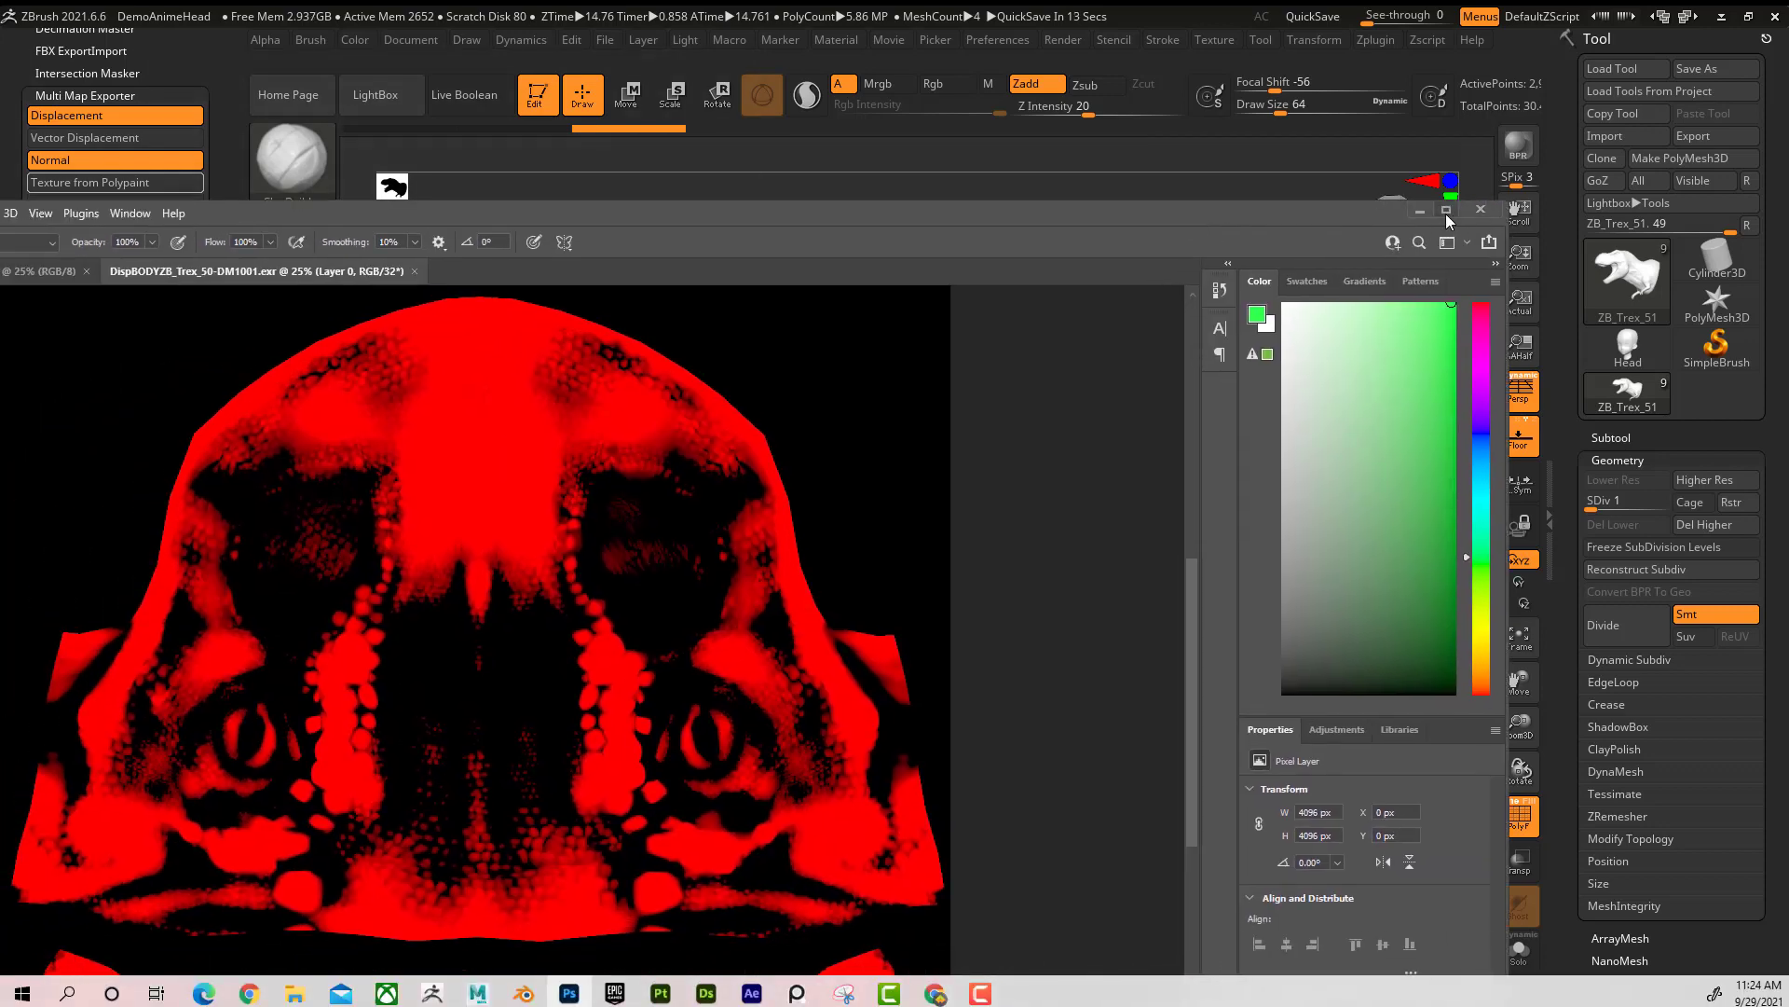
left_click(1446, 212)
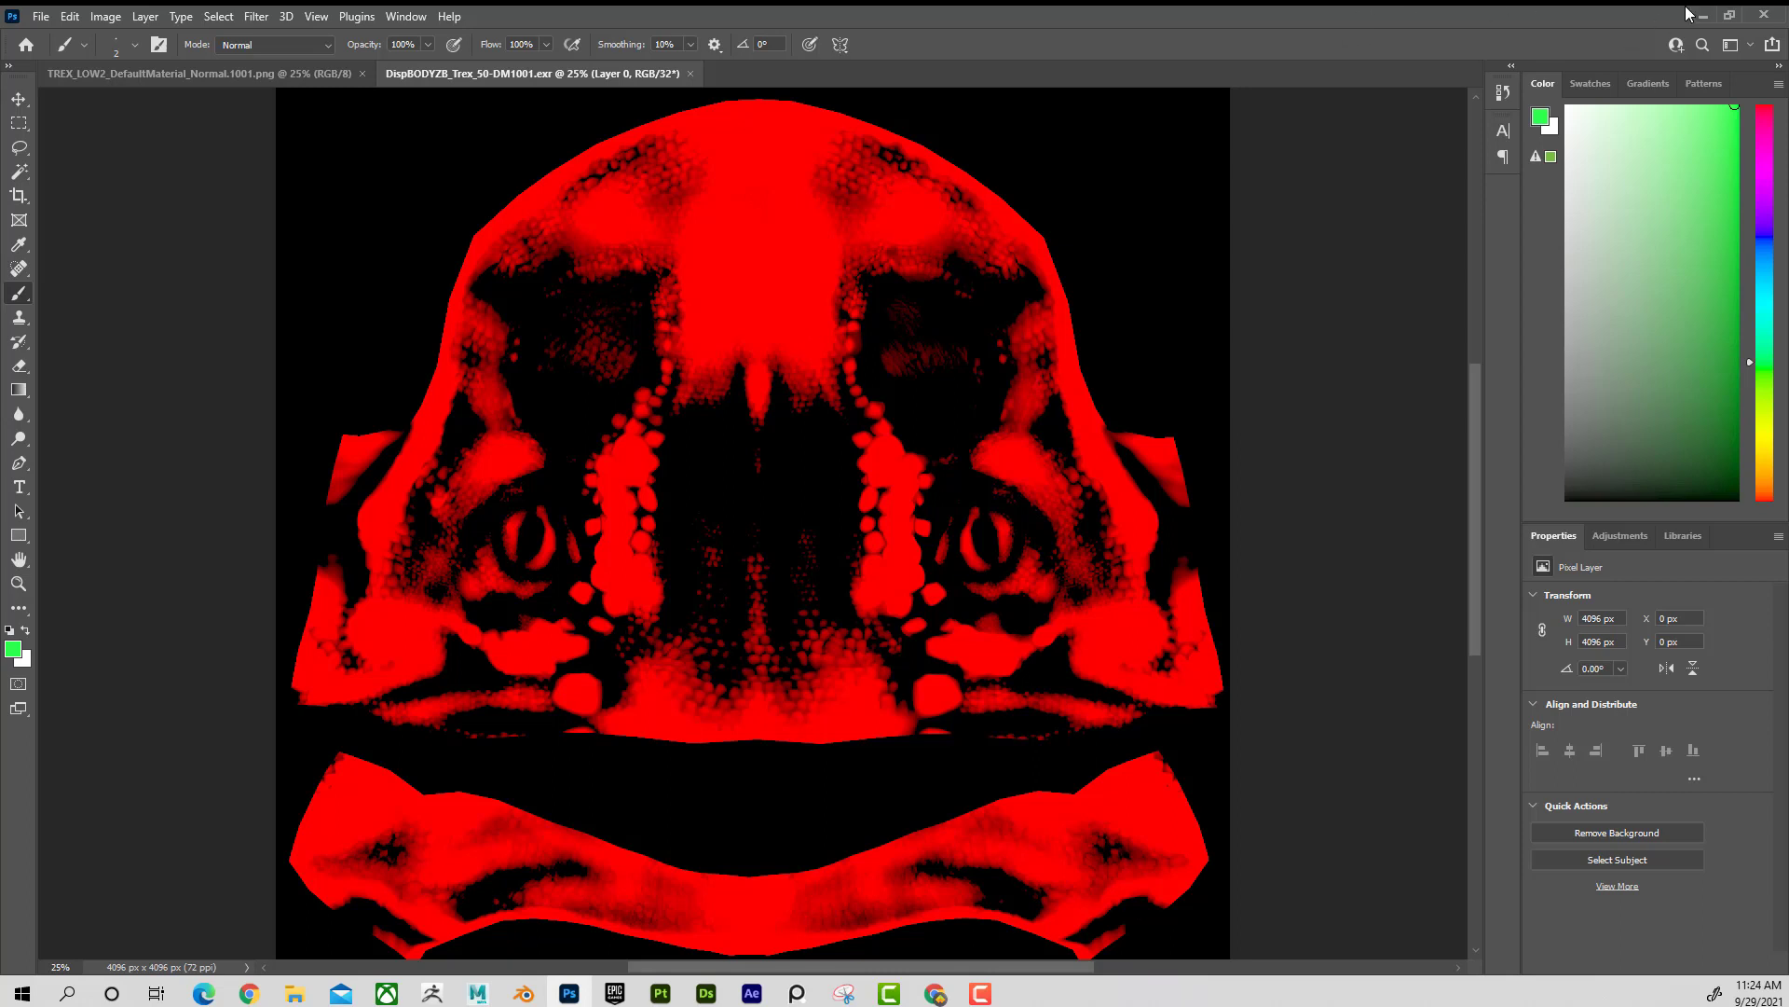
left_click(199, 73)
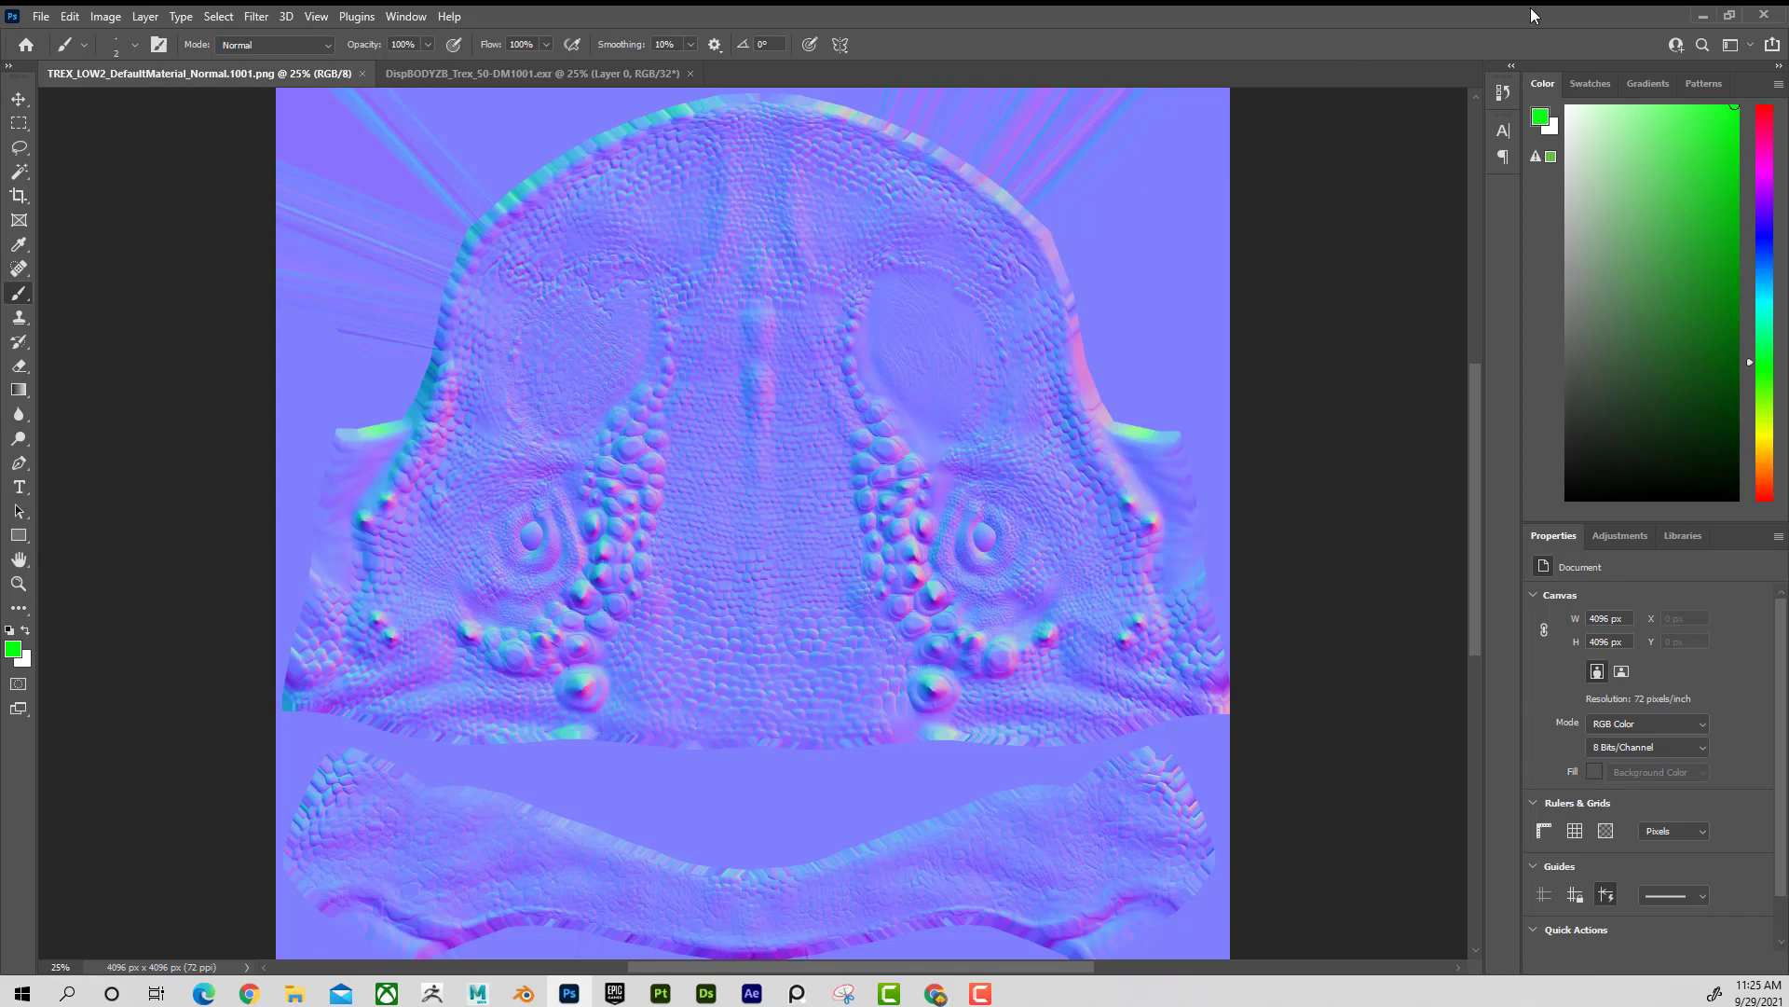
left_click(1702, 16)
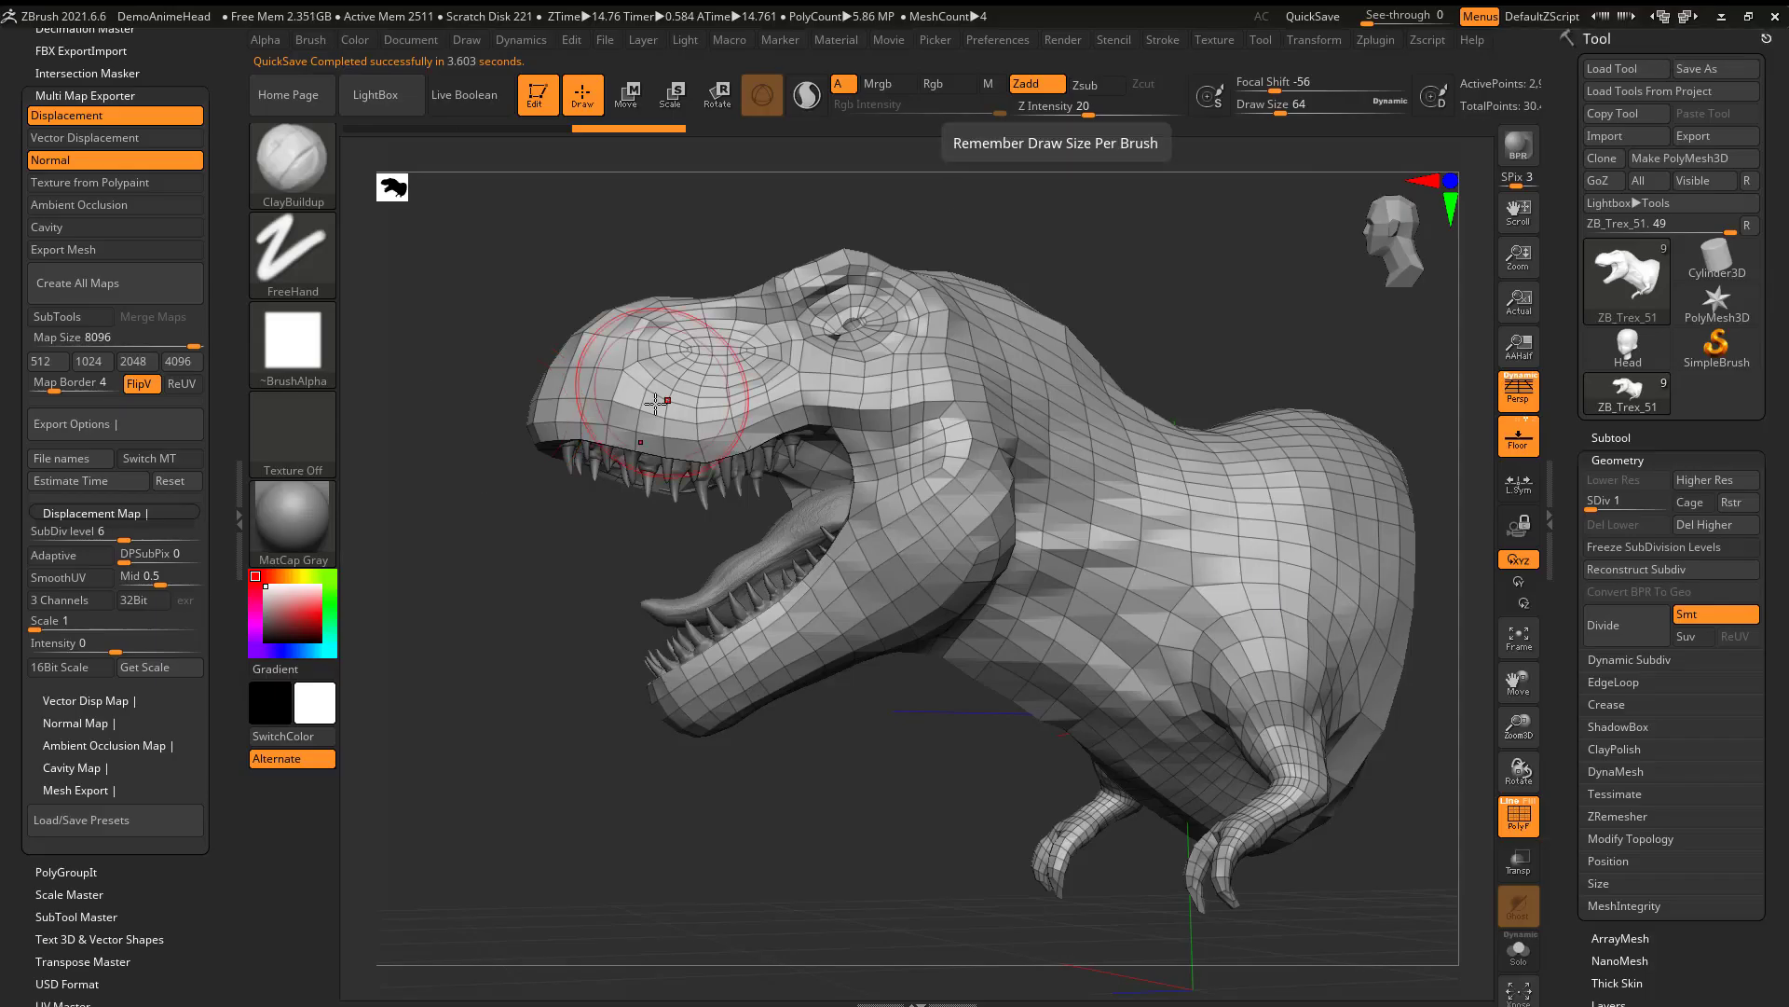
Step: In Maya, select the middle TREX_NormalMap and inspect the Trex_Normal shader's geometry bump settings
left_click(1721, 16)
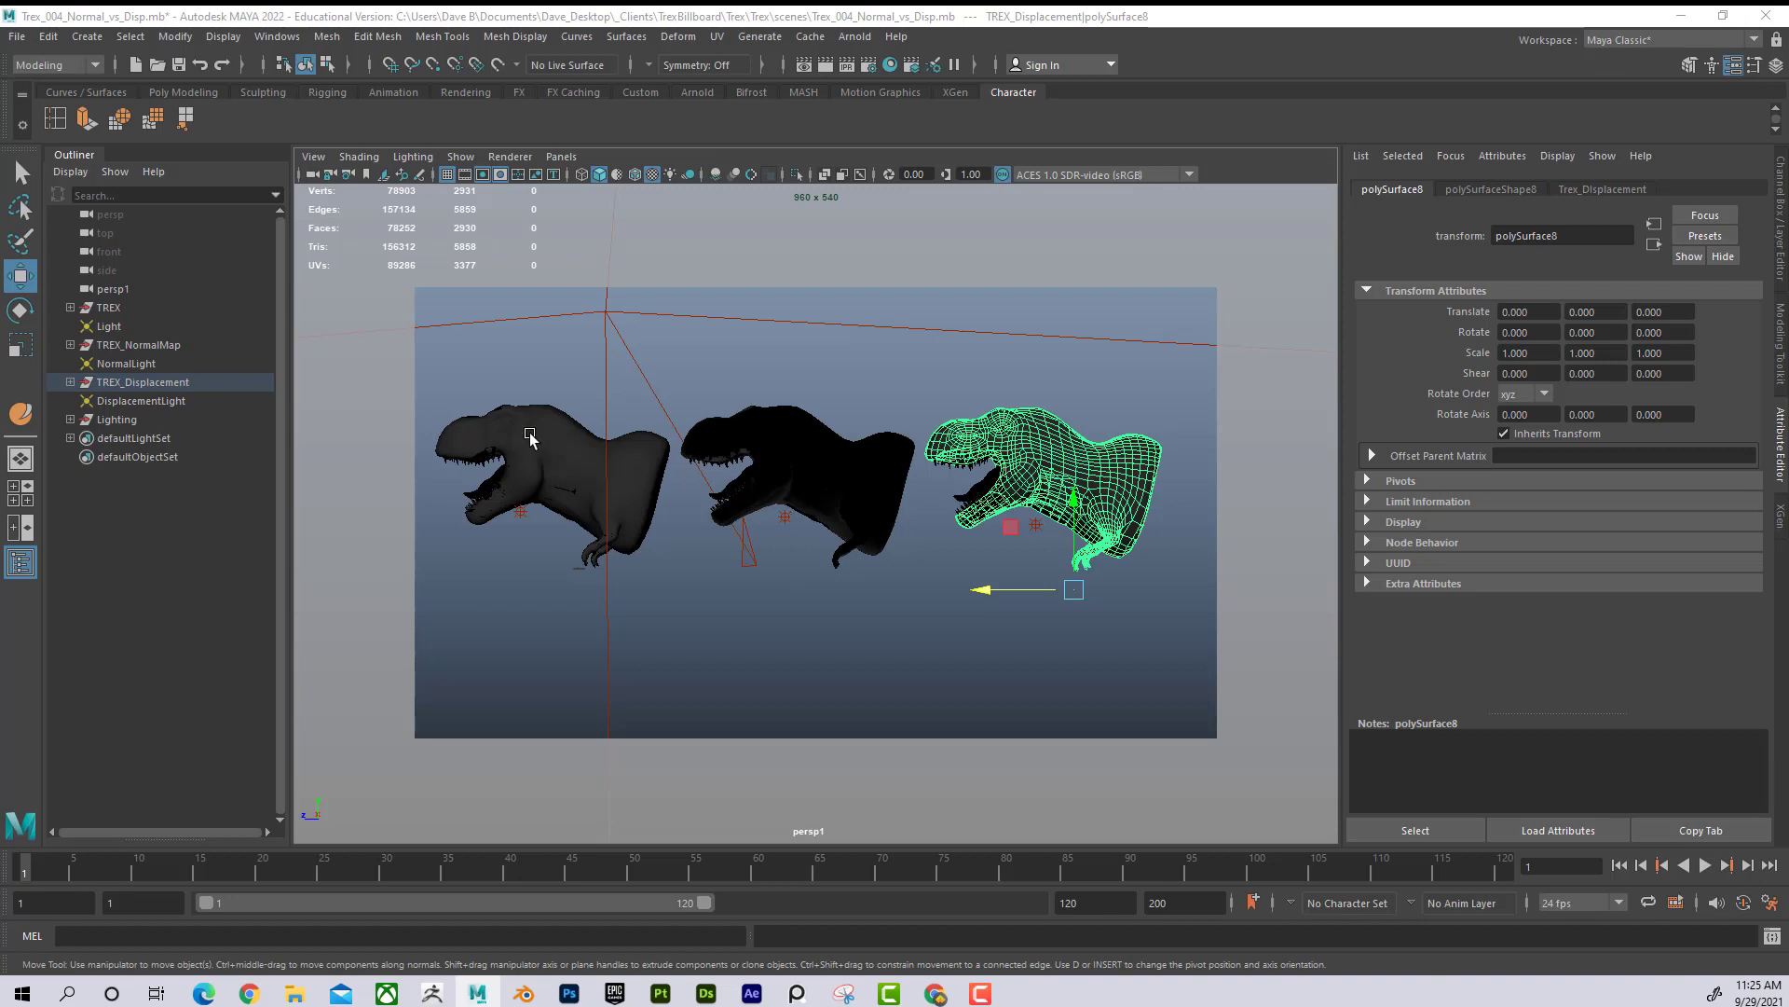
left_click(557, 452)
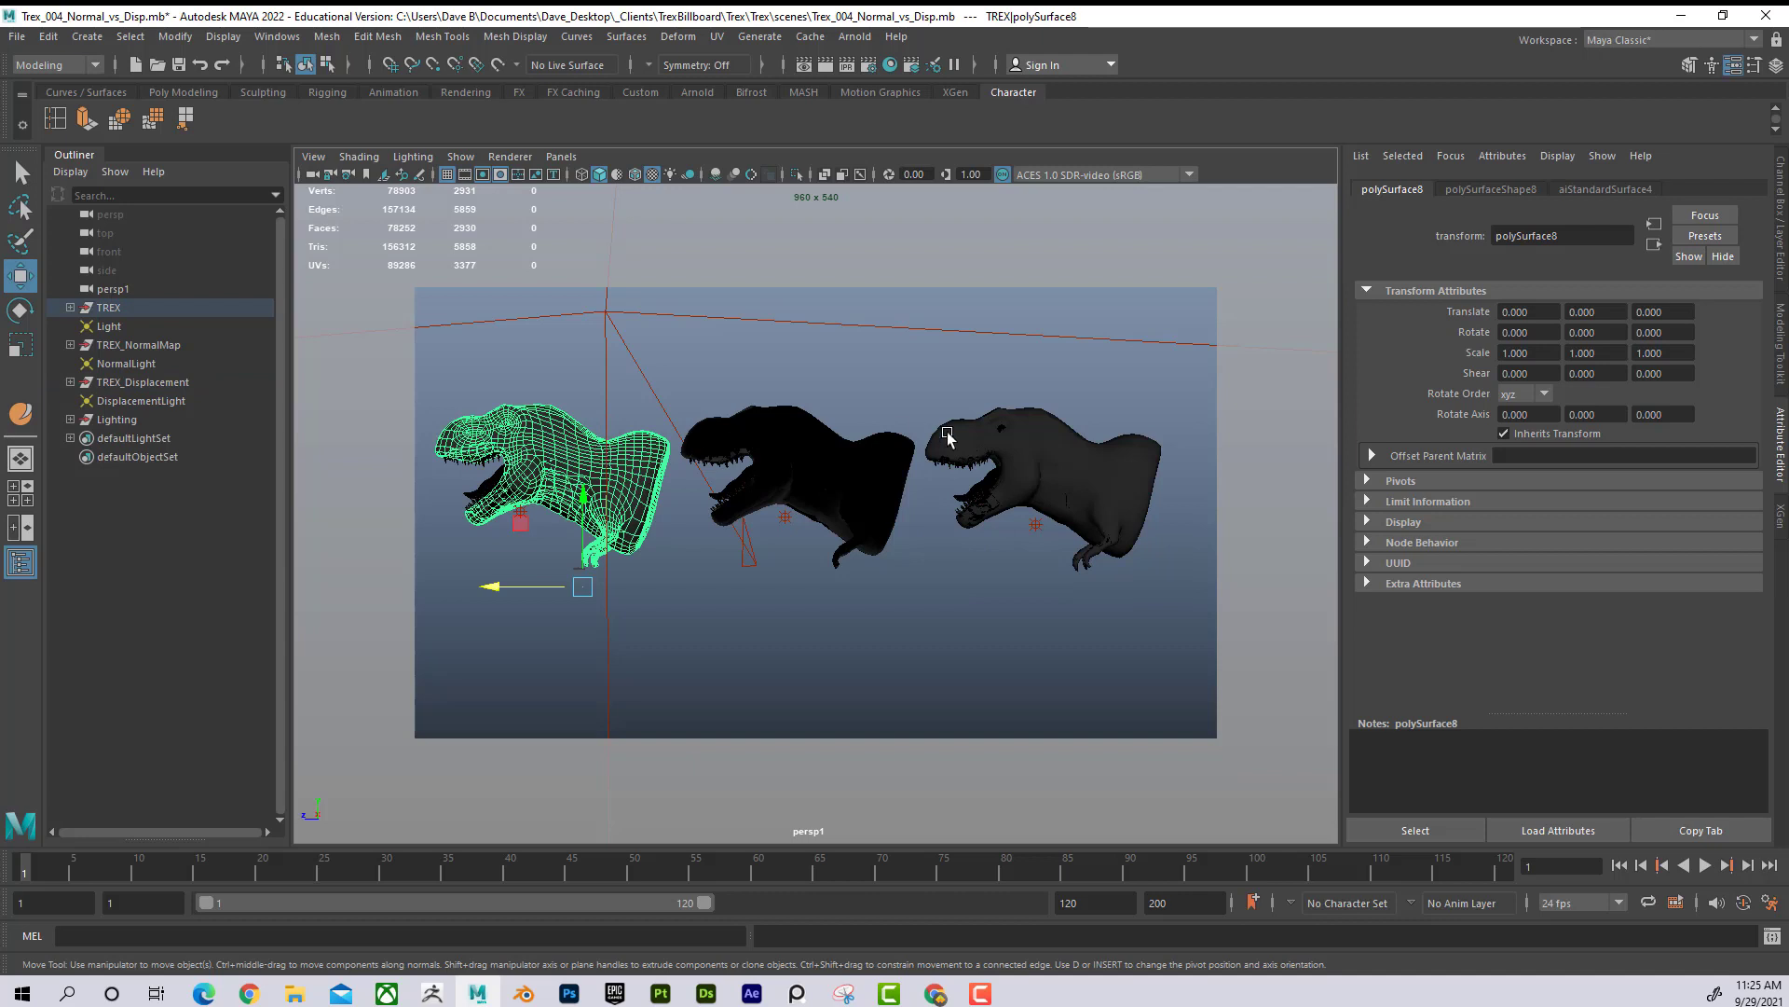
left_click(836, 451)
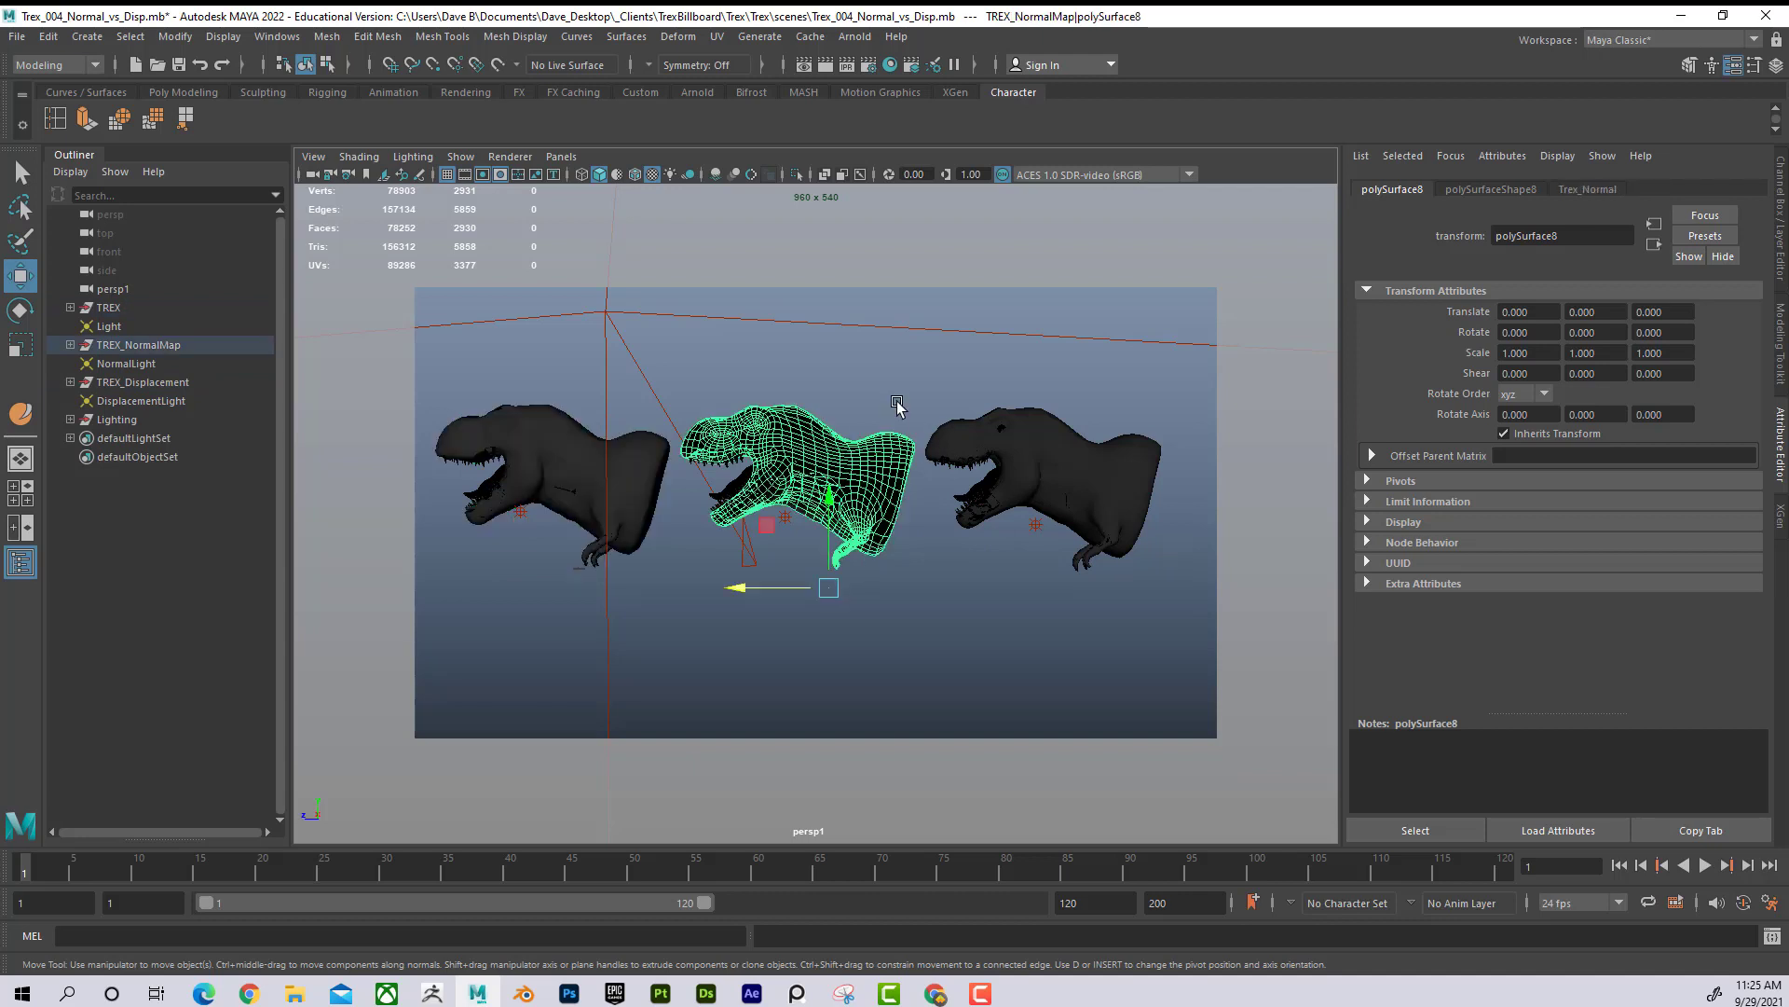
left_click(1603, 190)
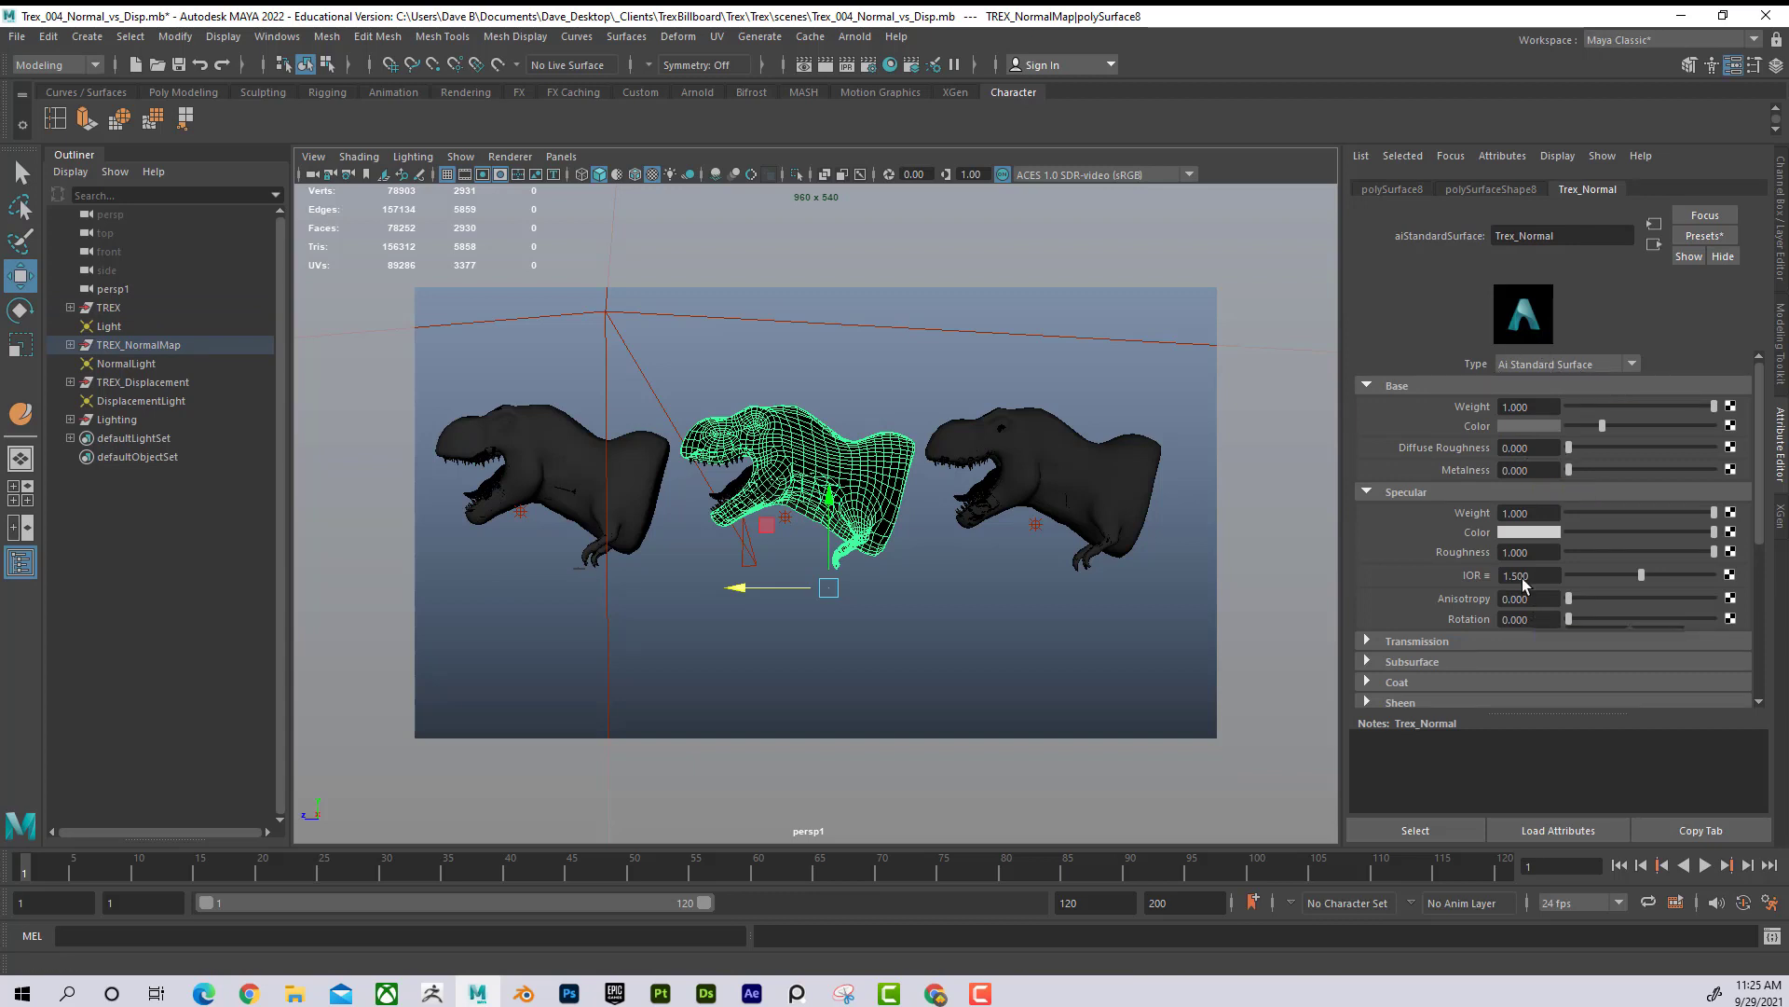
scroll(1528, 585, "down", 3)
left_click(1409, 540)
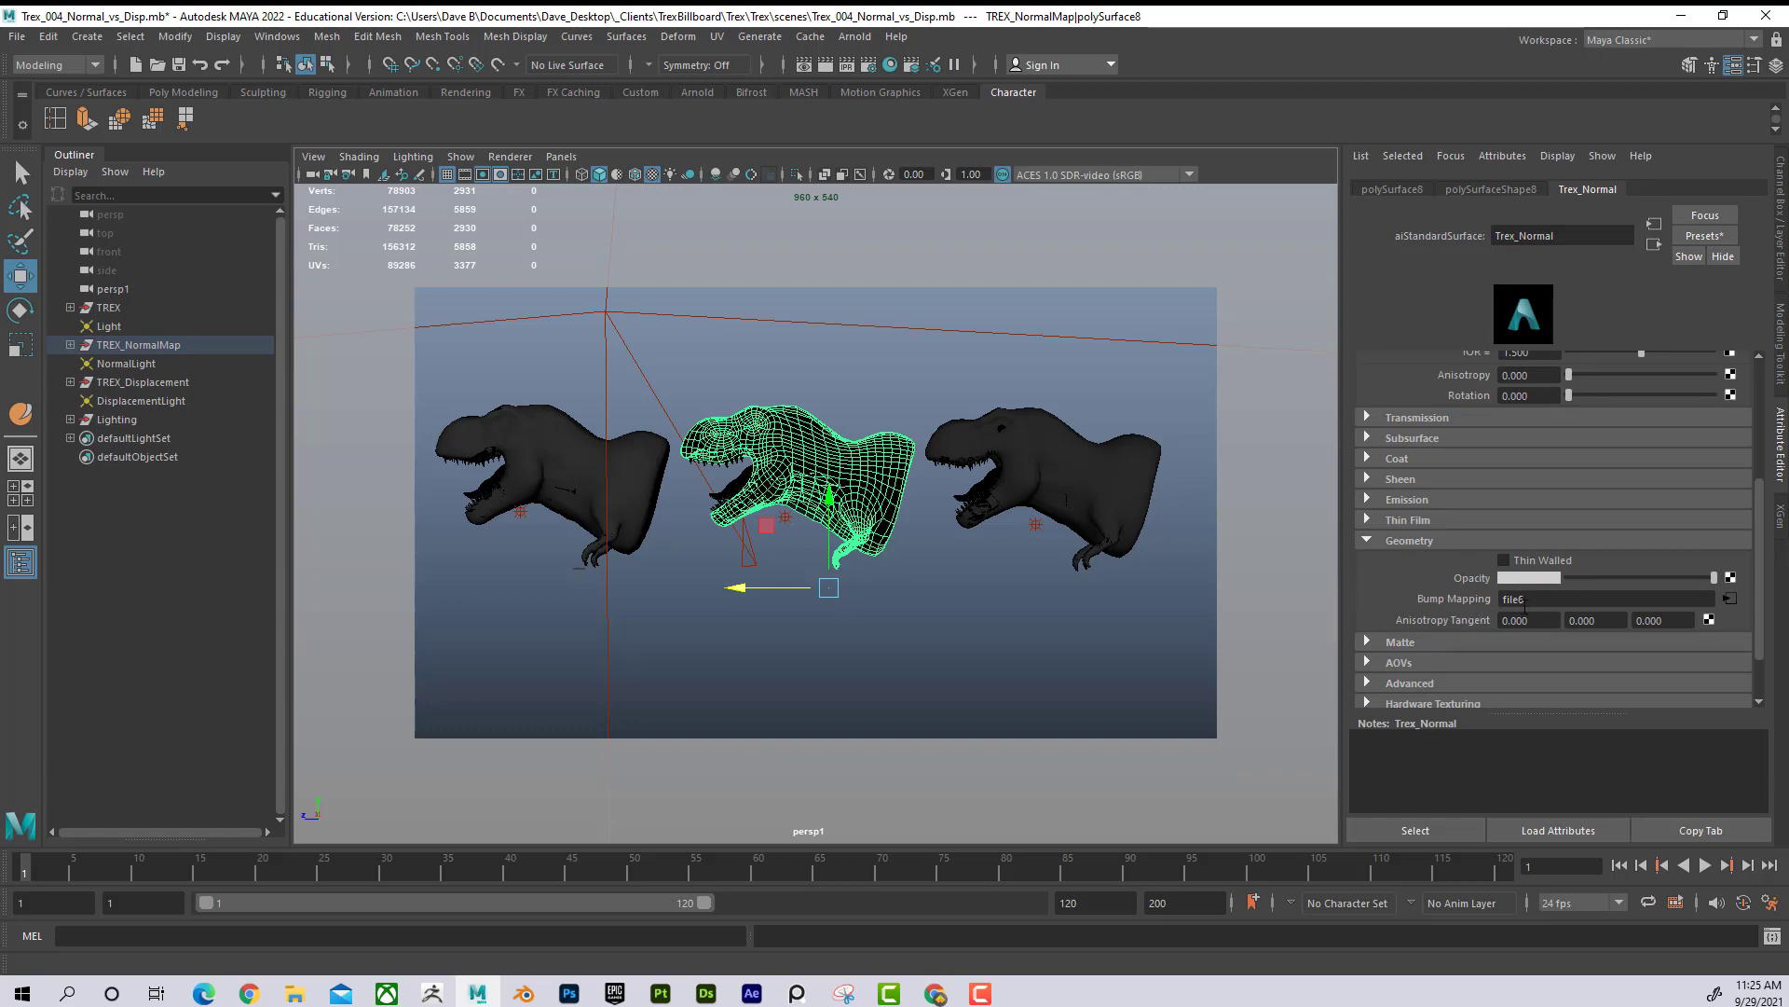
Step: Review the TREX_Displacement shader, then call up Assign New Material on the middle T-rex
left_click(1075, 444)
scroll(1608, 425, "up", 5)
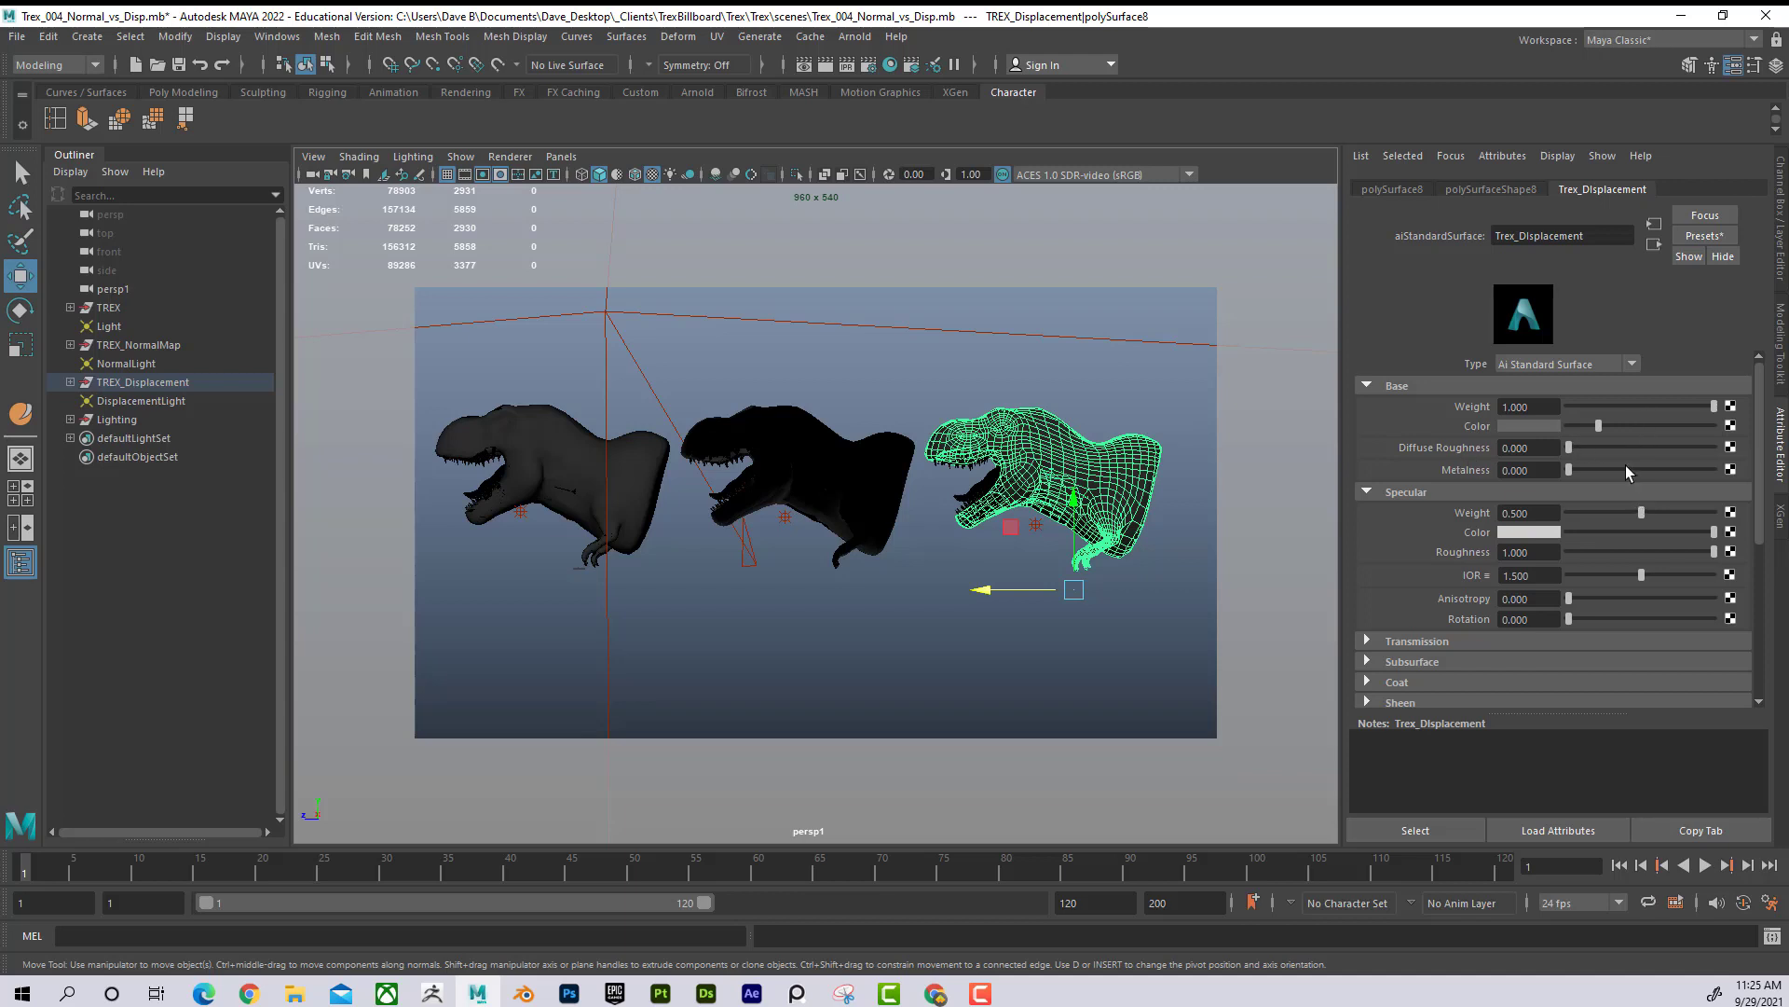
scroll(1565, 466, "down", 5)
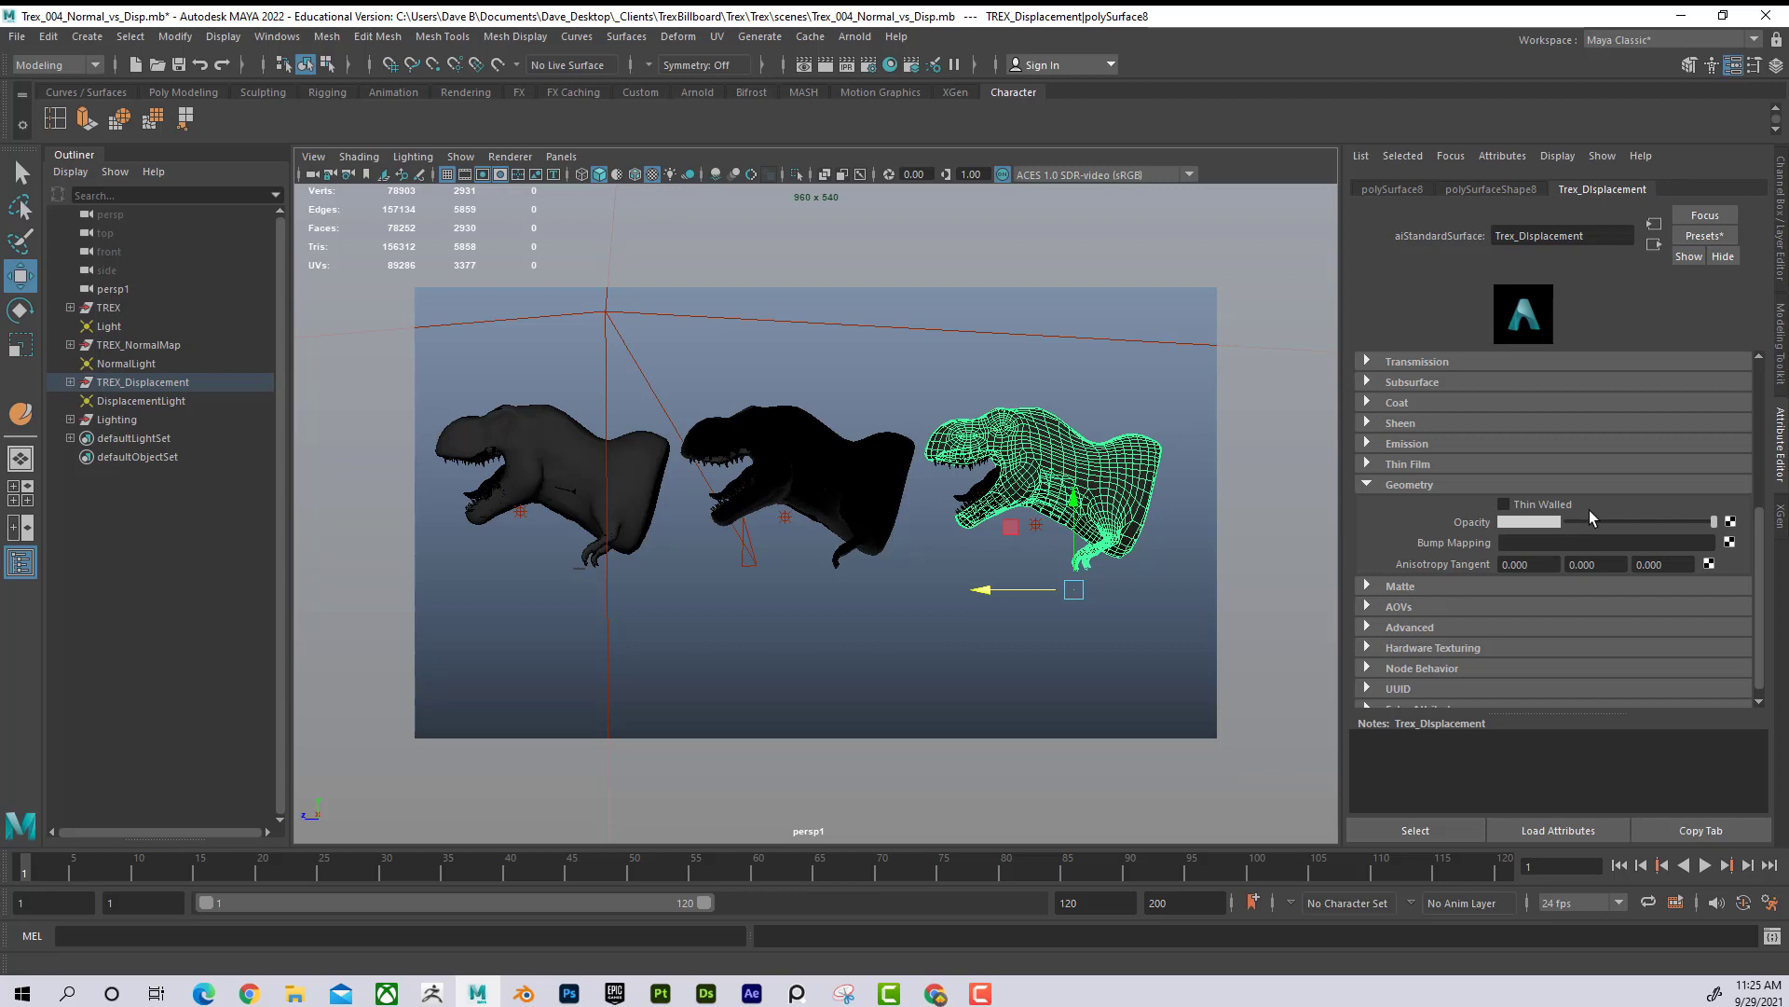
scroll(1592, 518, "up", 5)
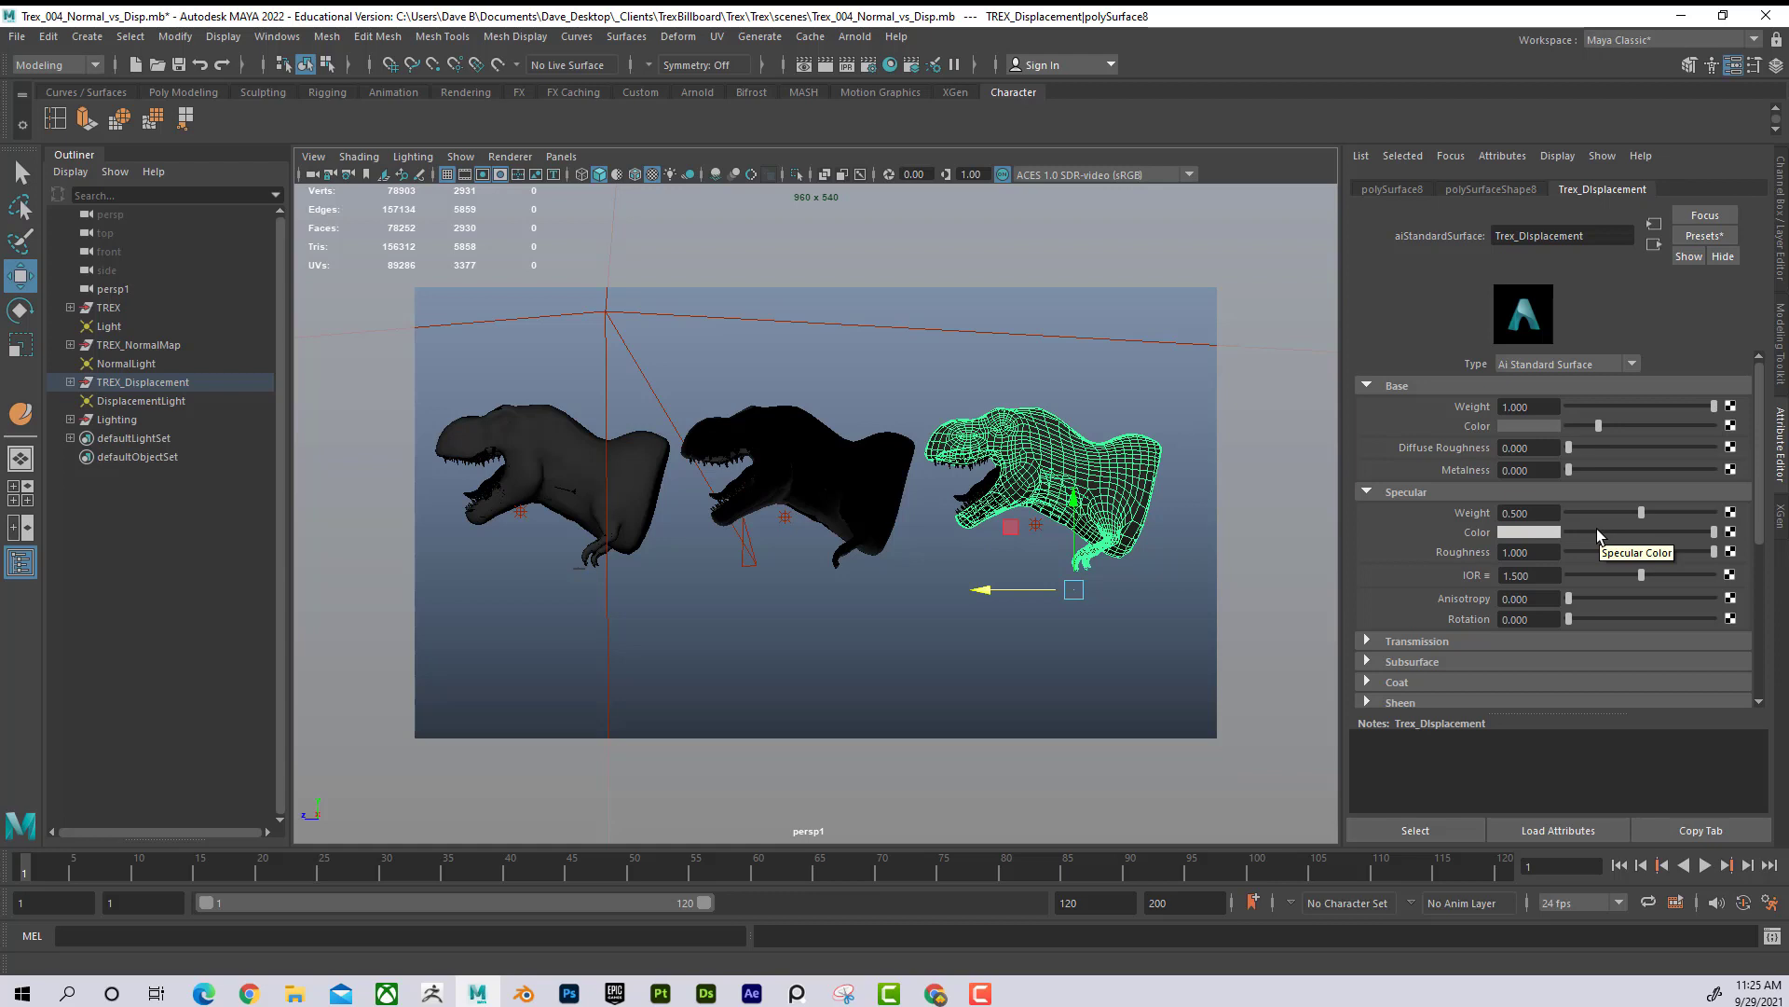
left_click(825, 457)
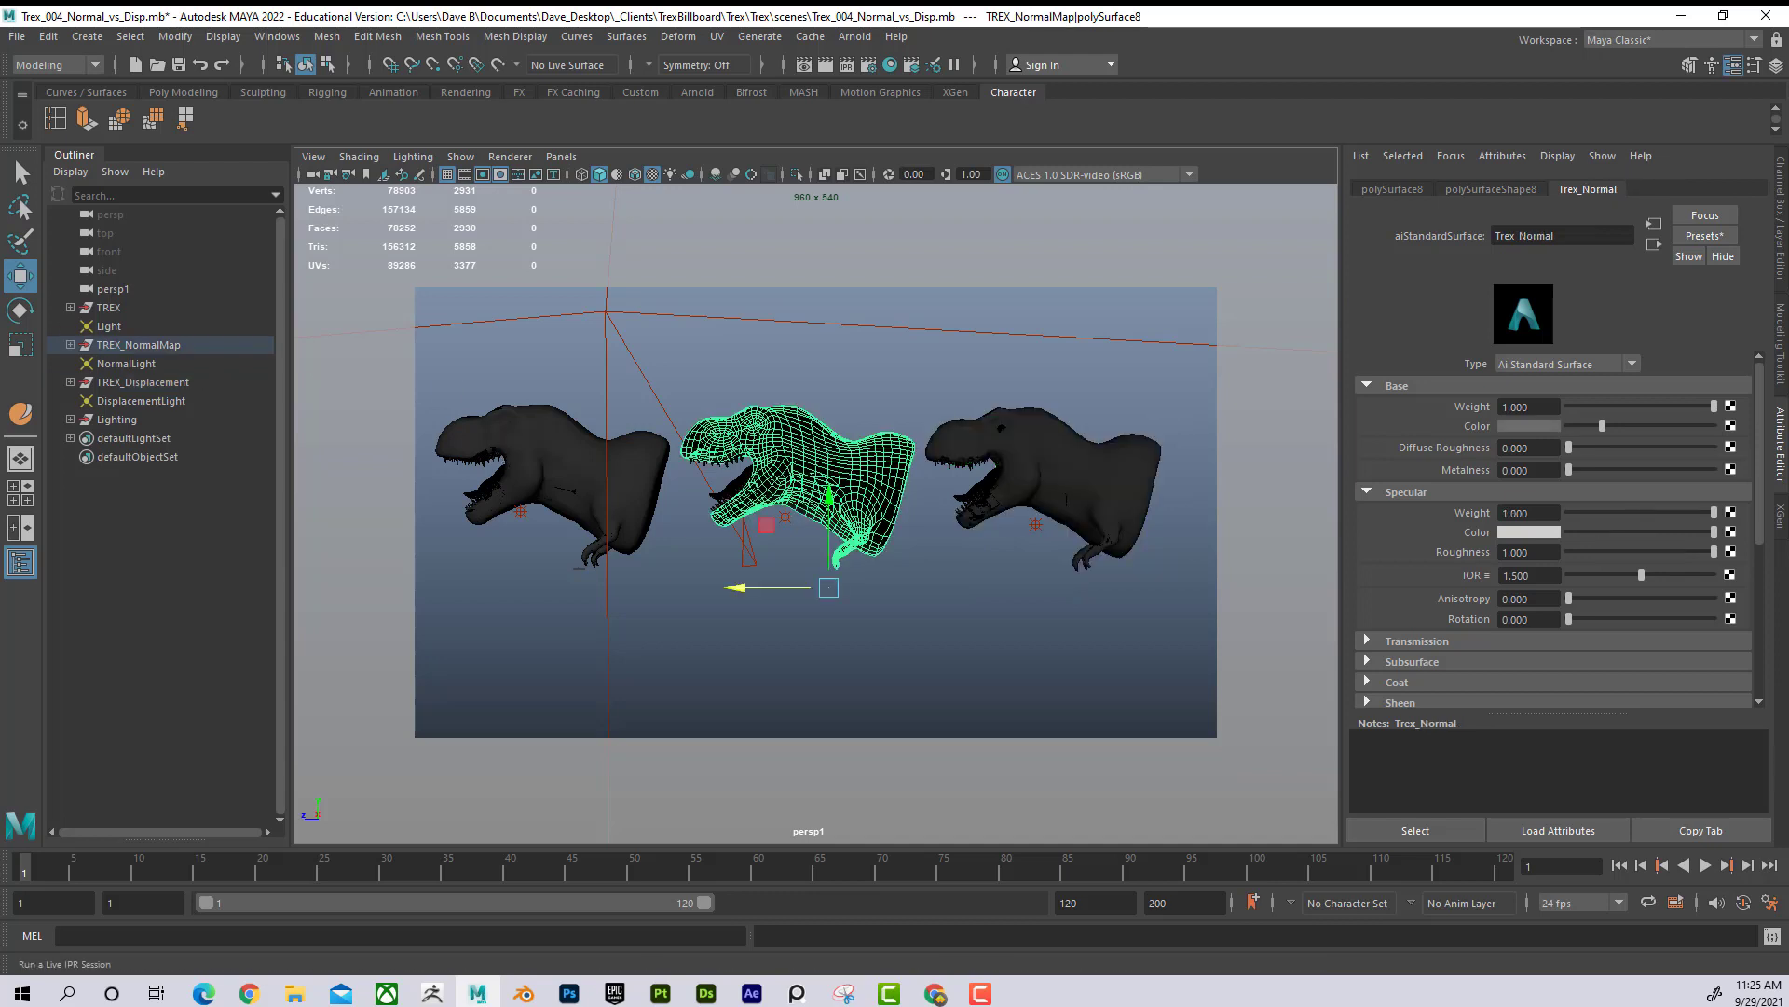
right_click_drag(820, 452, 843, 930)
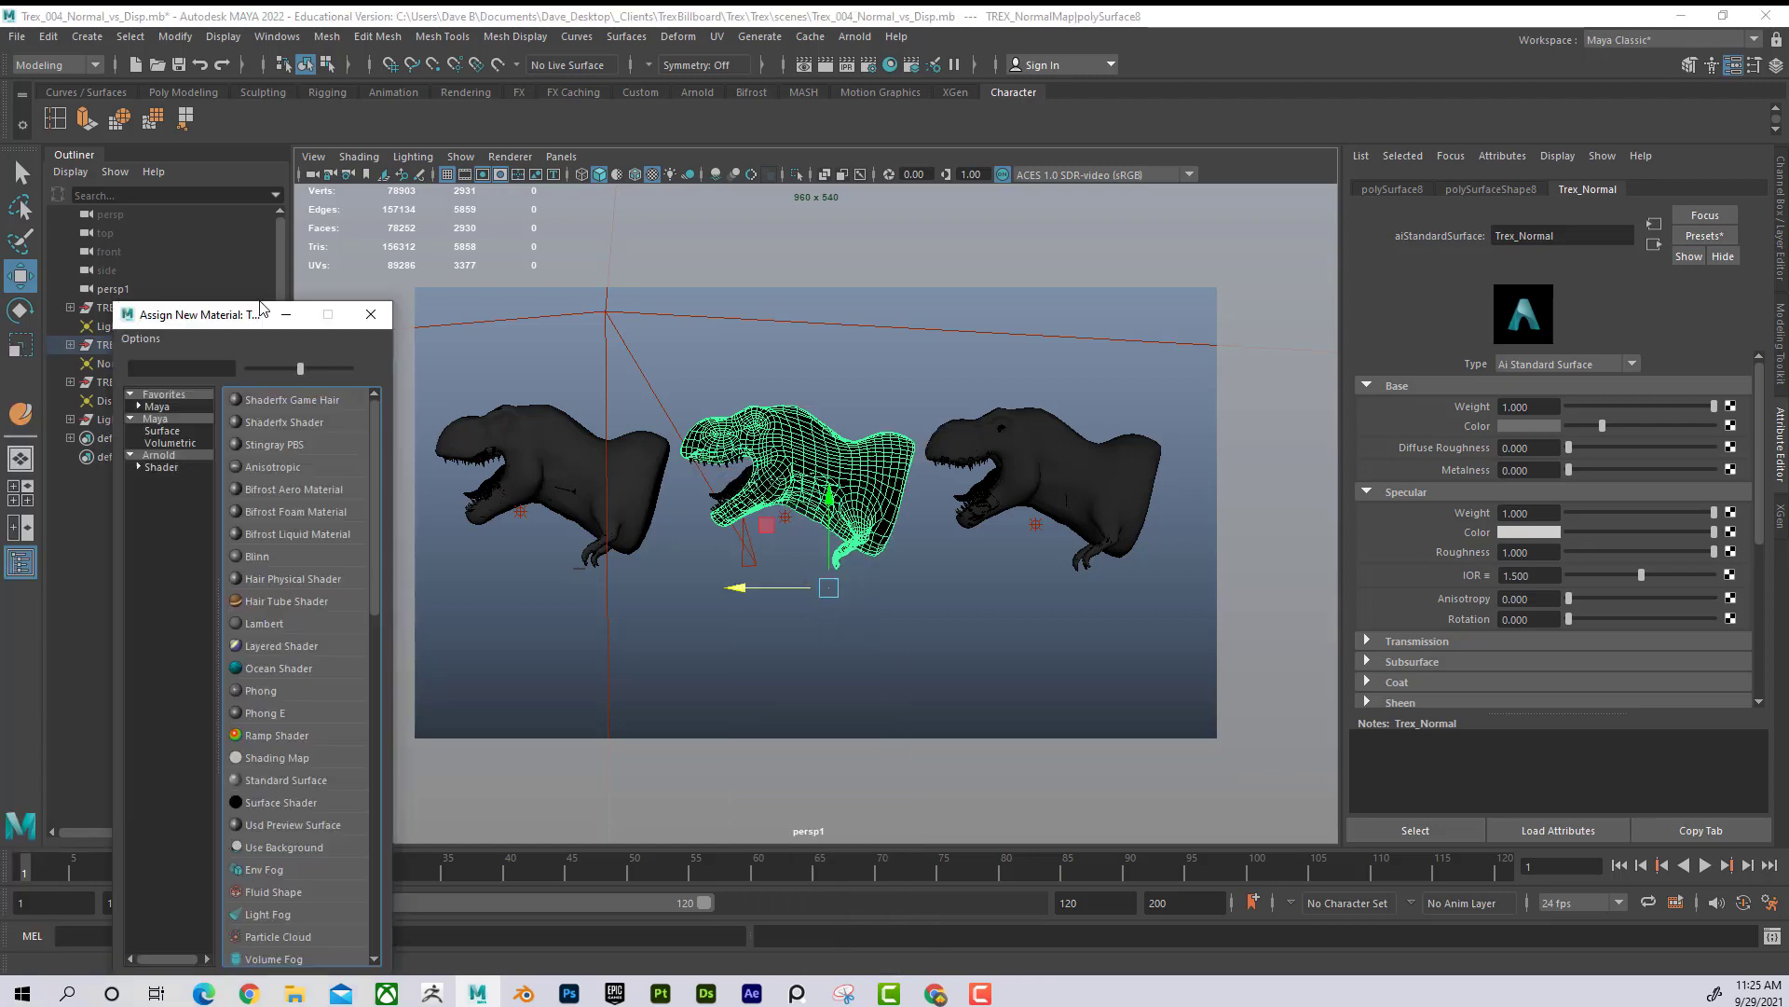
Step: Assign Arnold aiStandardSurface5 to TREX_NormalMap and start a render node for its Bump Mapping
left_click(504, 328)
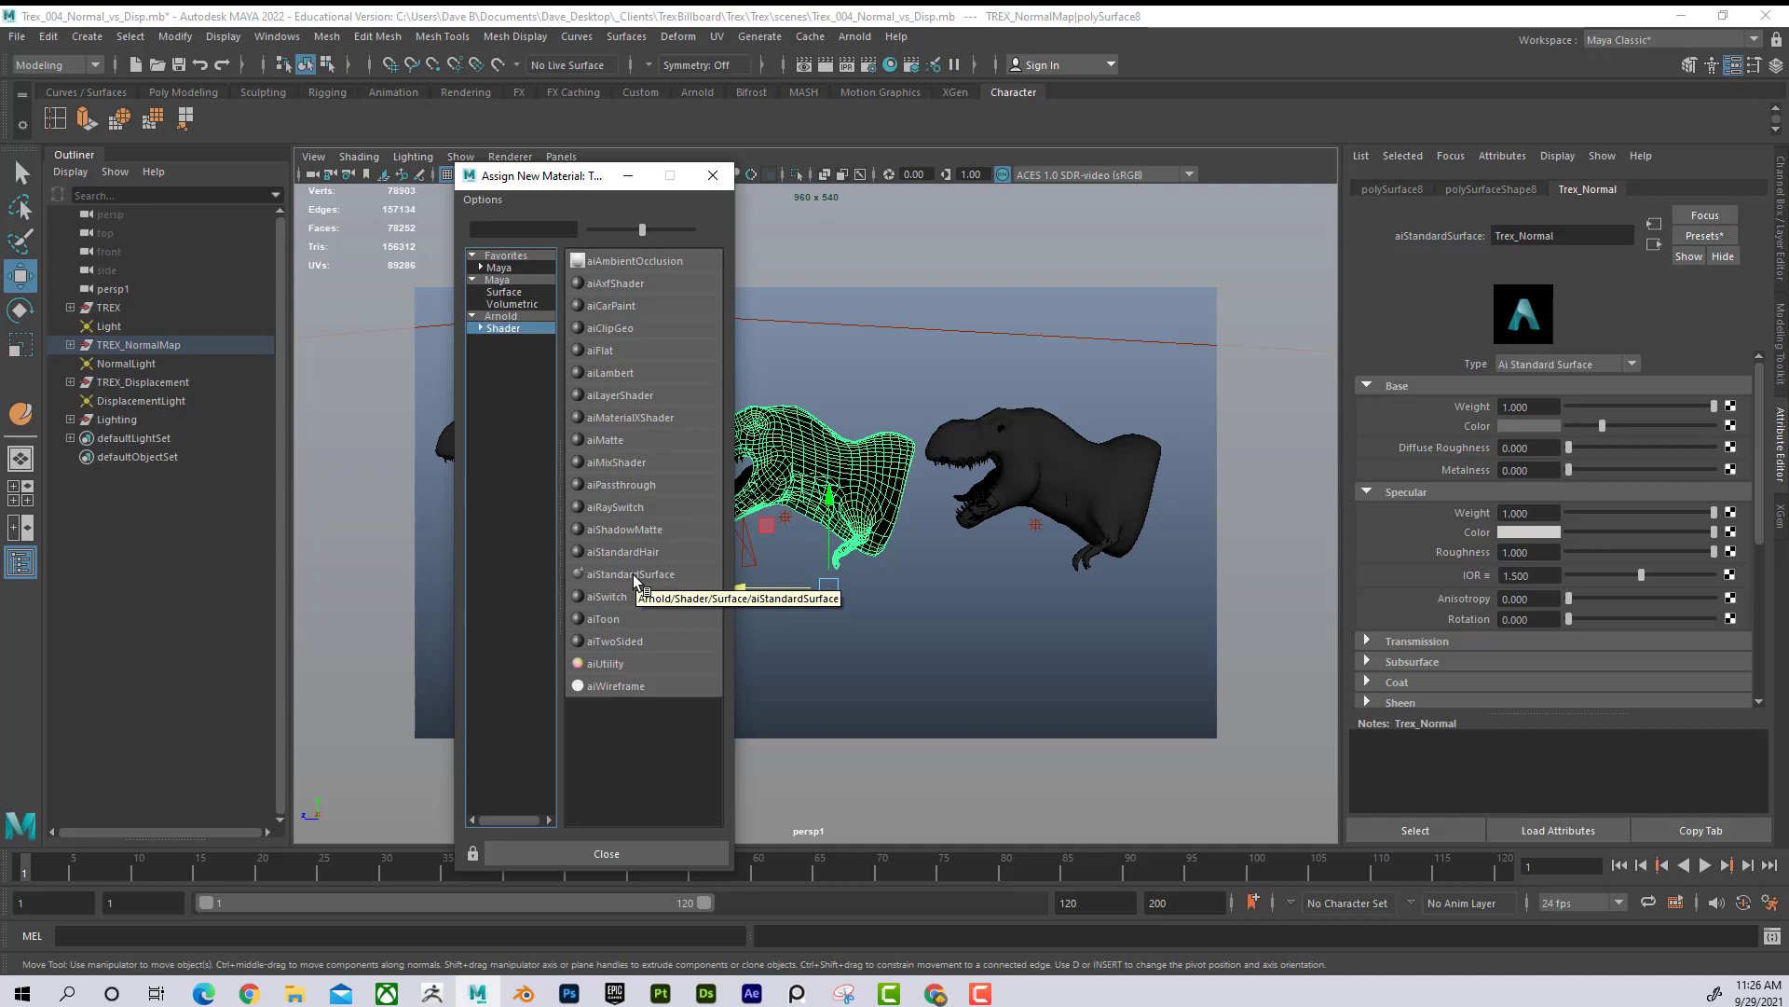
left_click(634, 574)
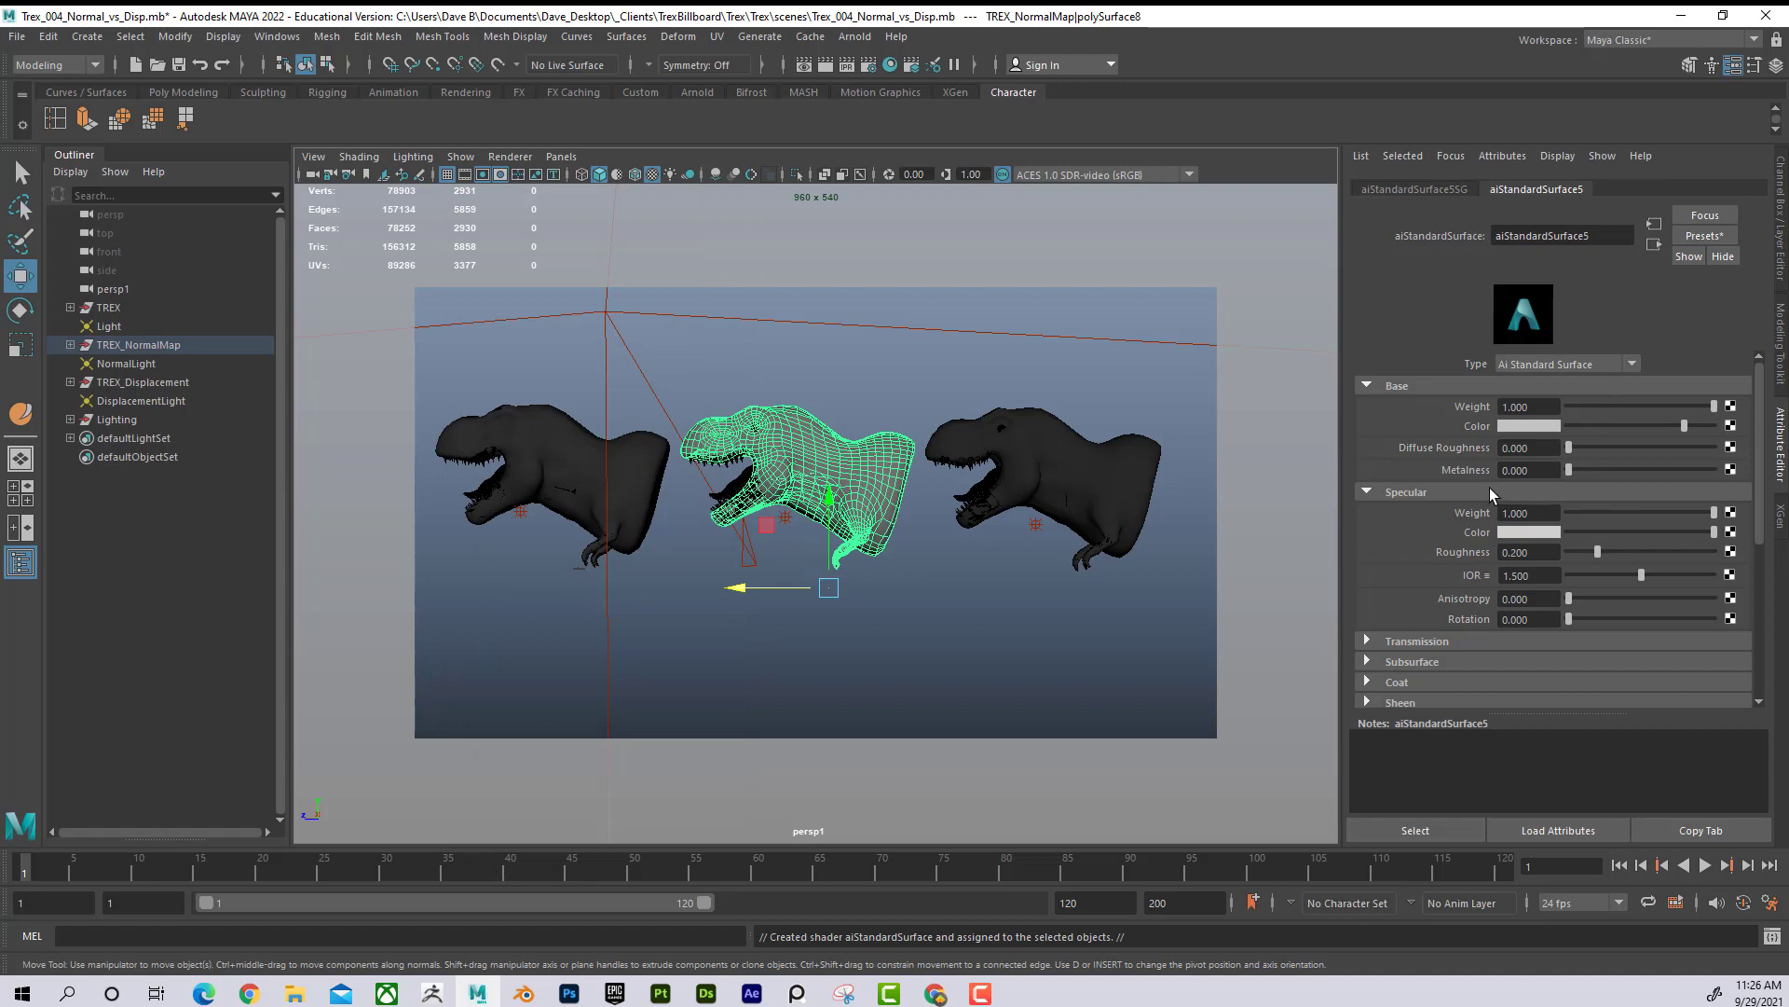
scroll(1393, 541, "down", 5)
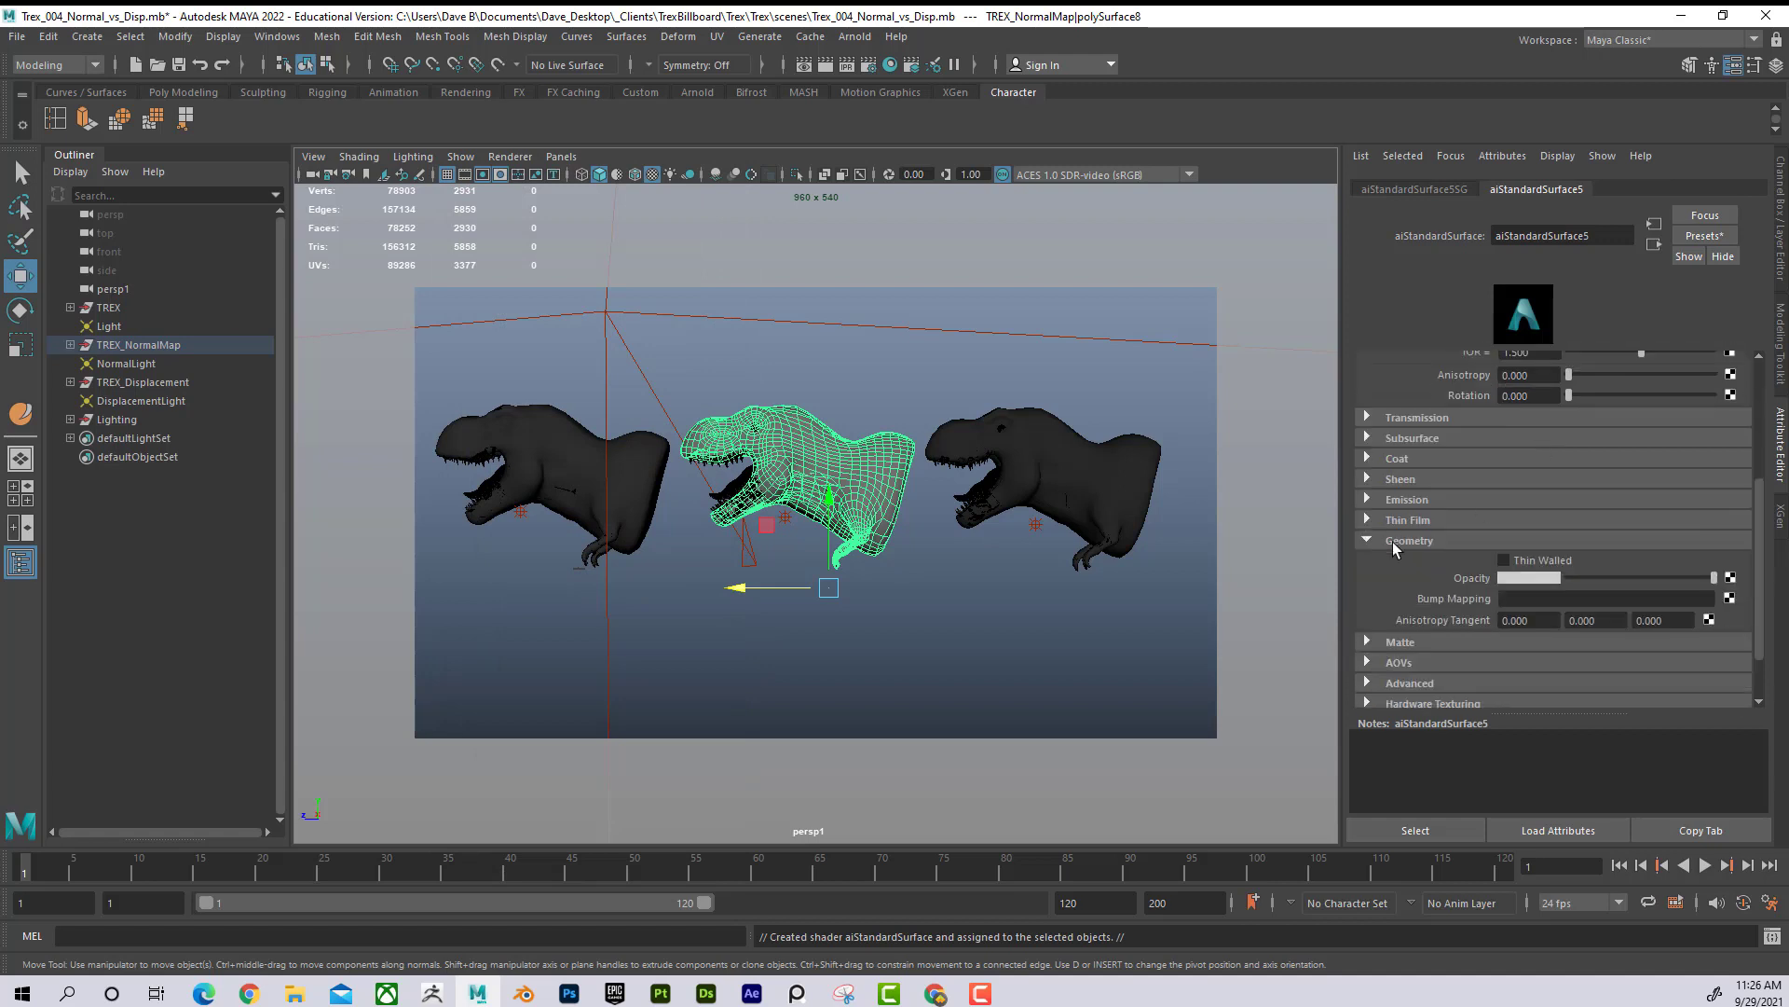
left_click(1408, 552)
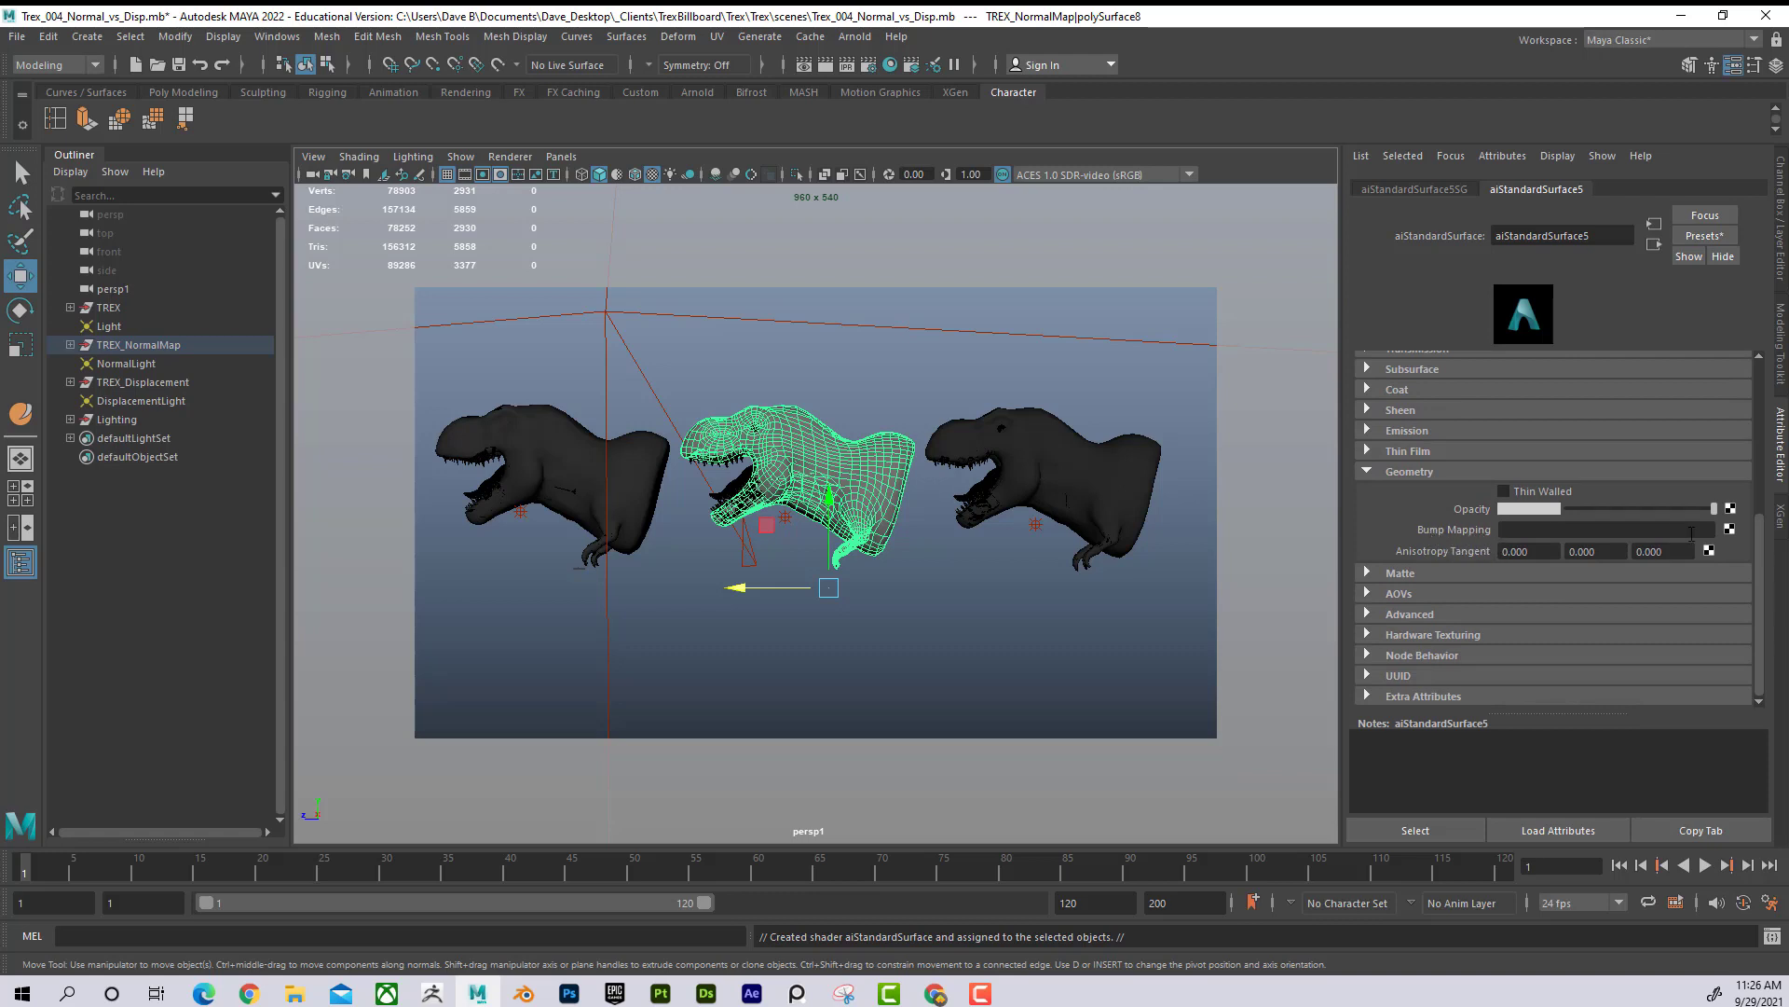
left_click(1730, 529)
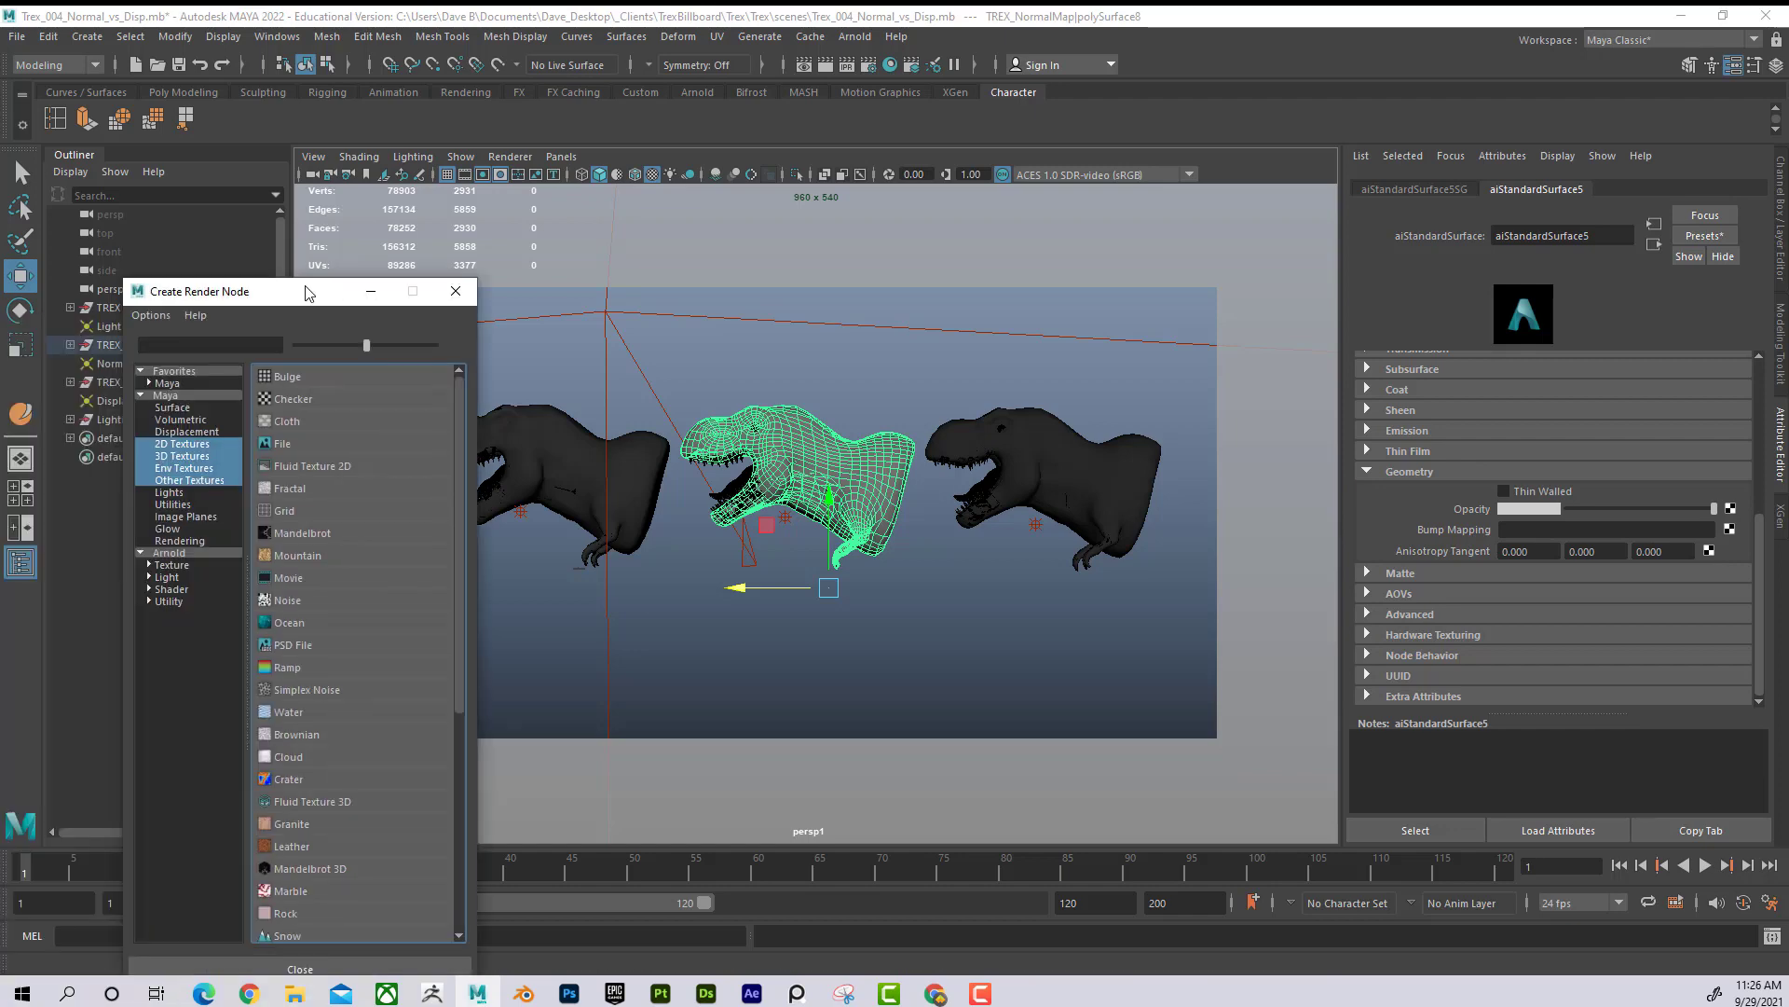
Step: Connect a File node to the bump and set bump2d3 Use As to Tangent Space Normals
left_click(601, 363)
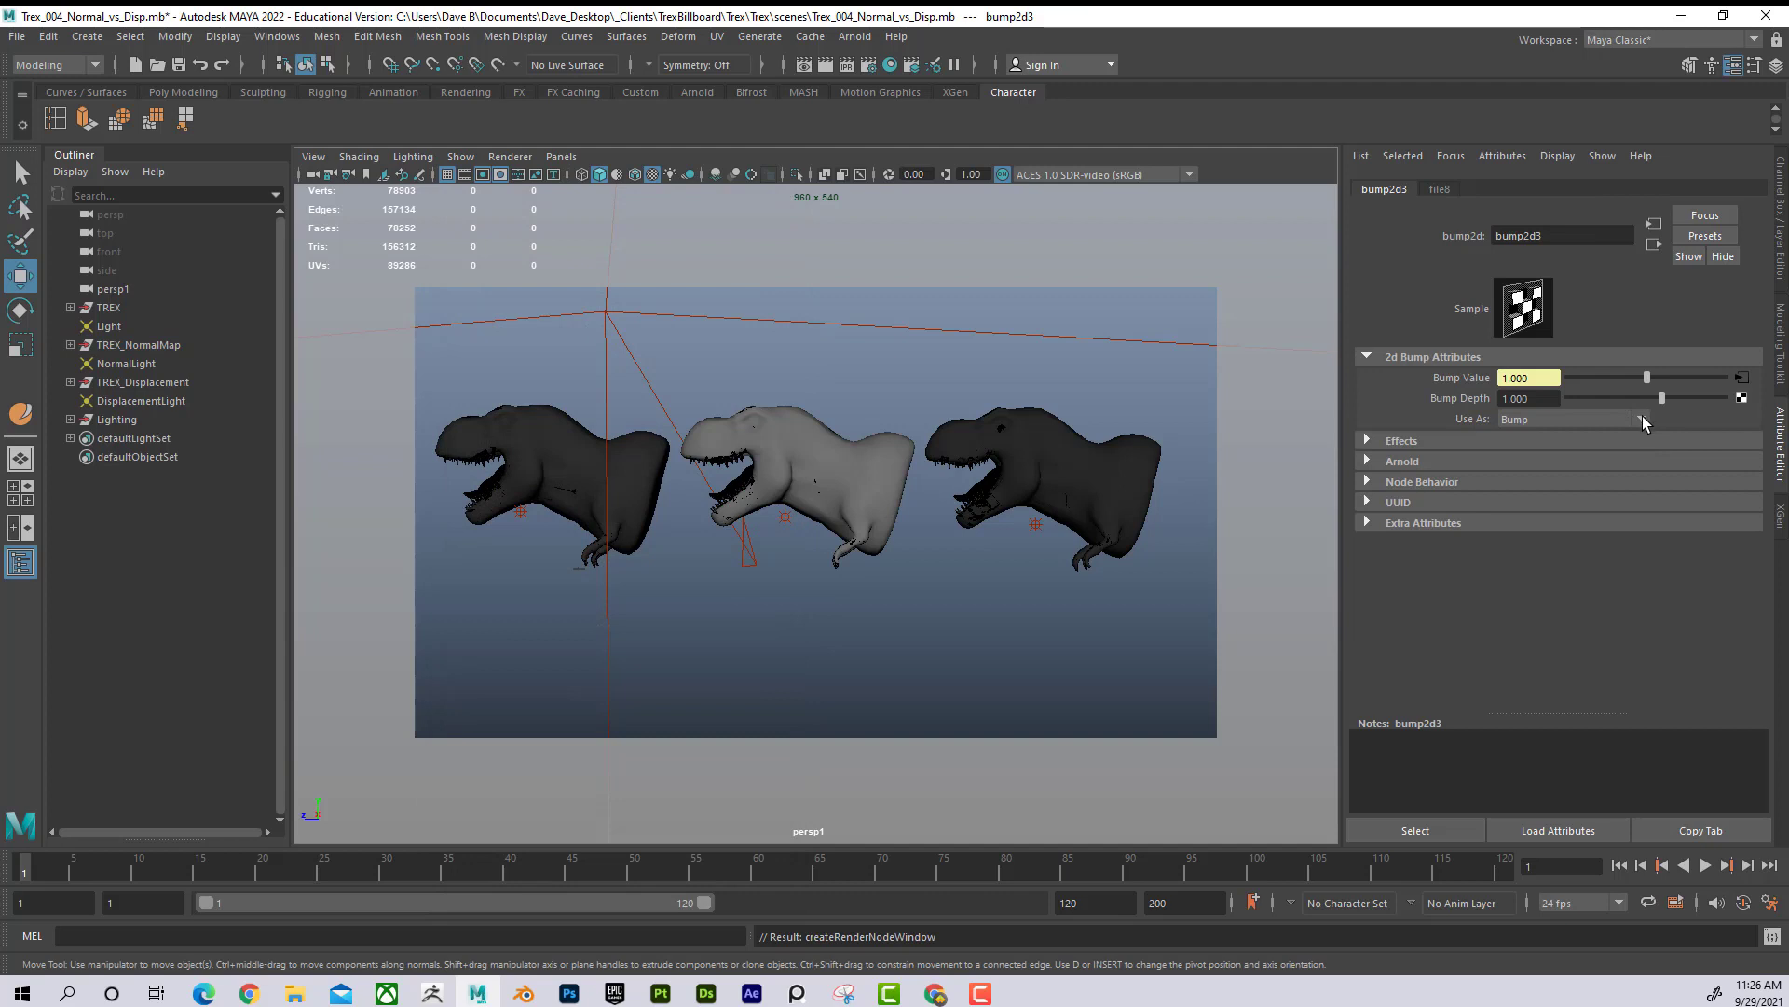
left_click(1642, 418)
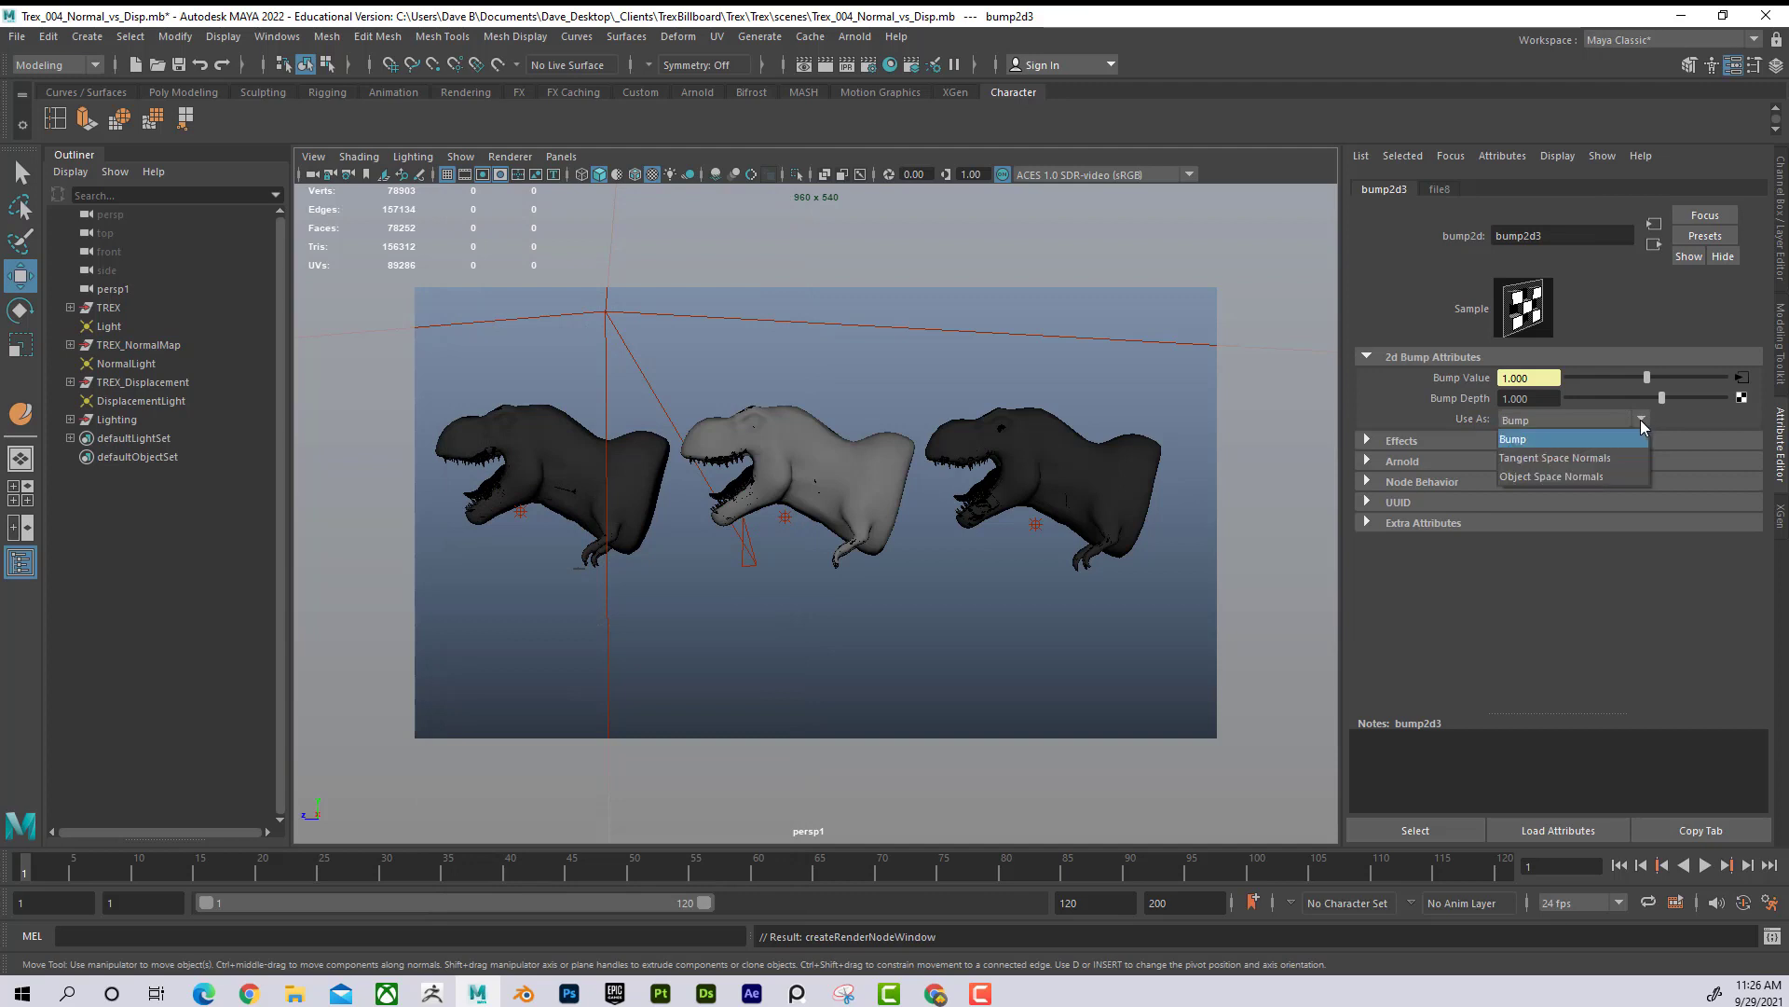
left_click(1568, 456)
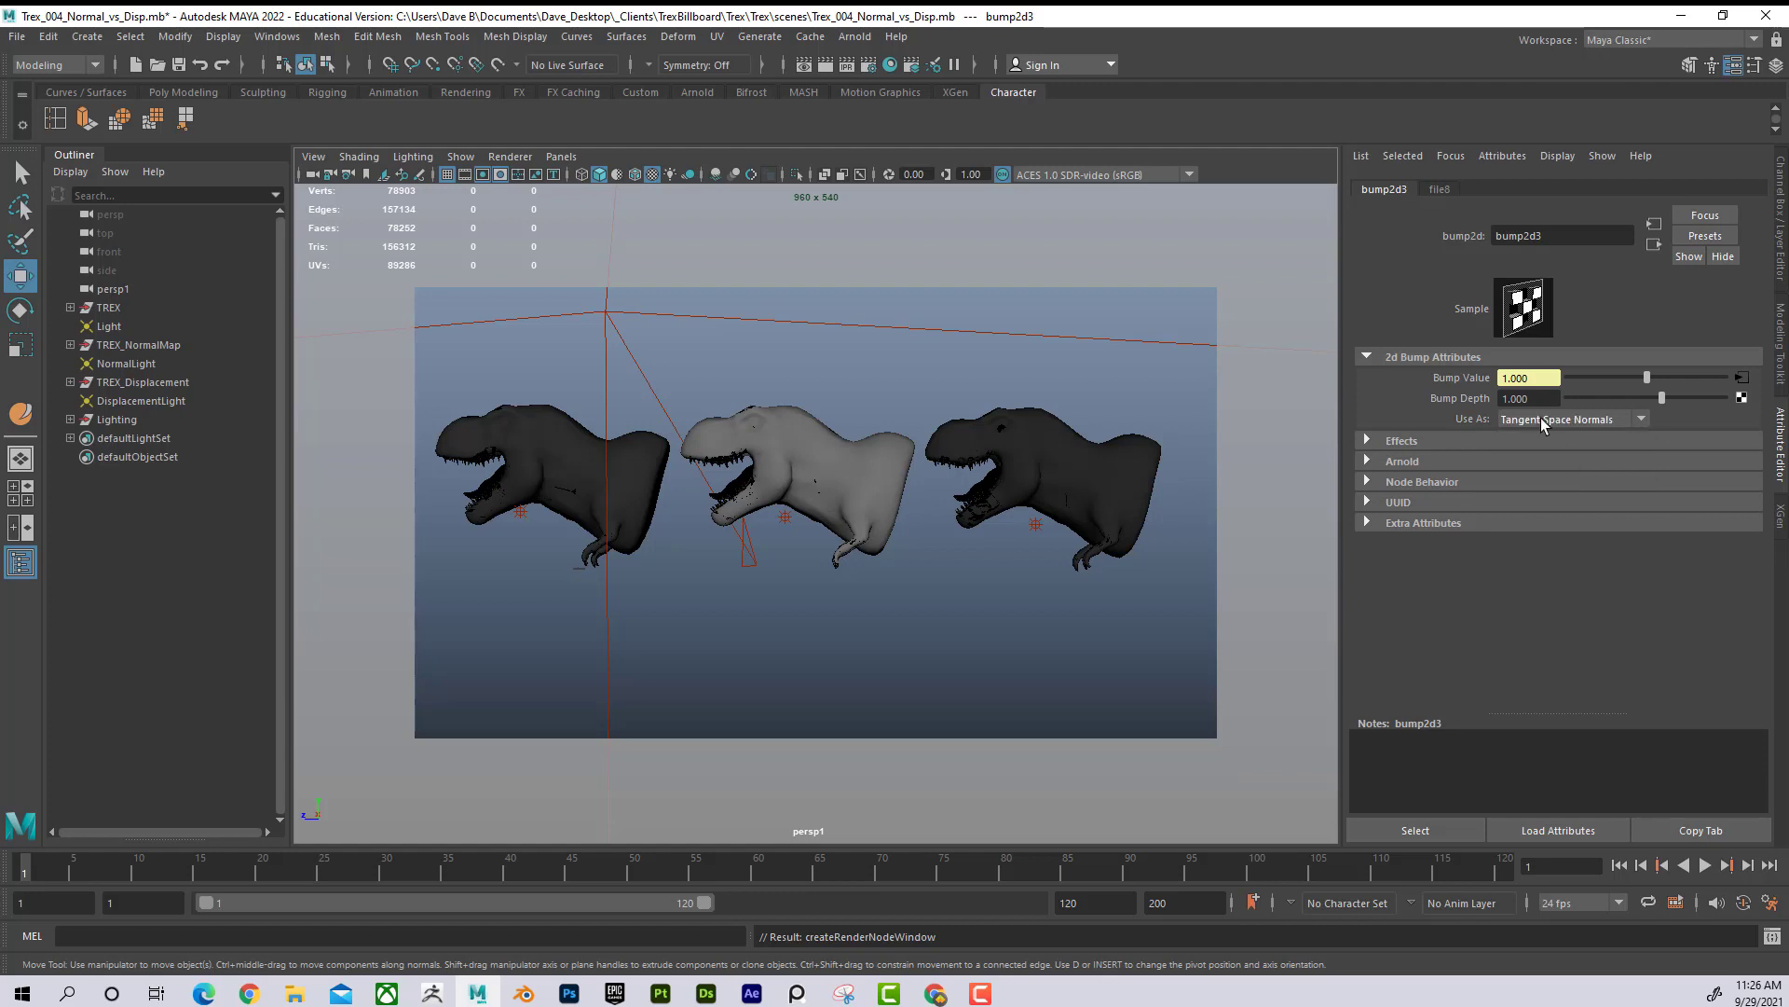
Step: Open the image browser in sourceimages for file8's Image Name
left_click(1742, 382)
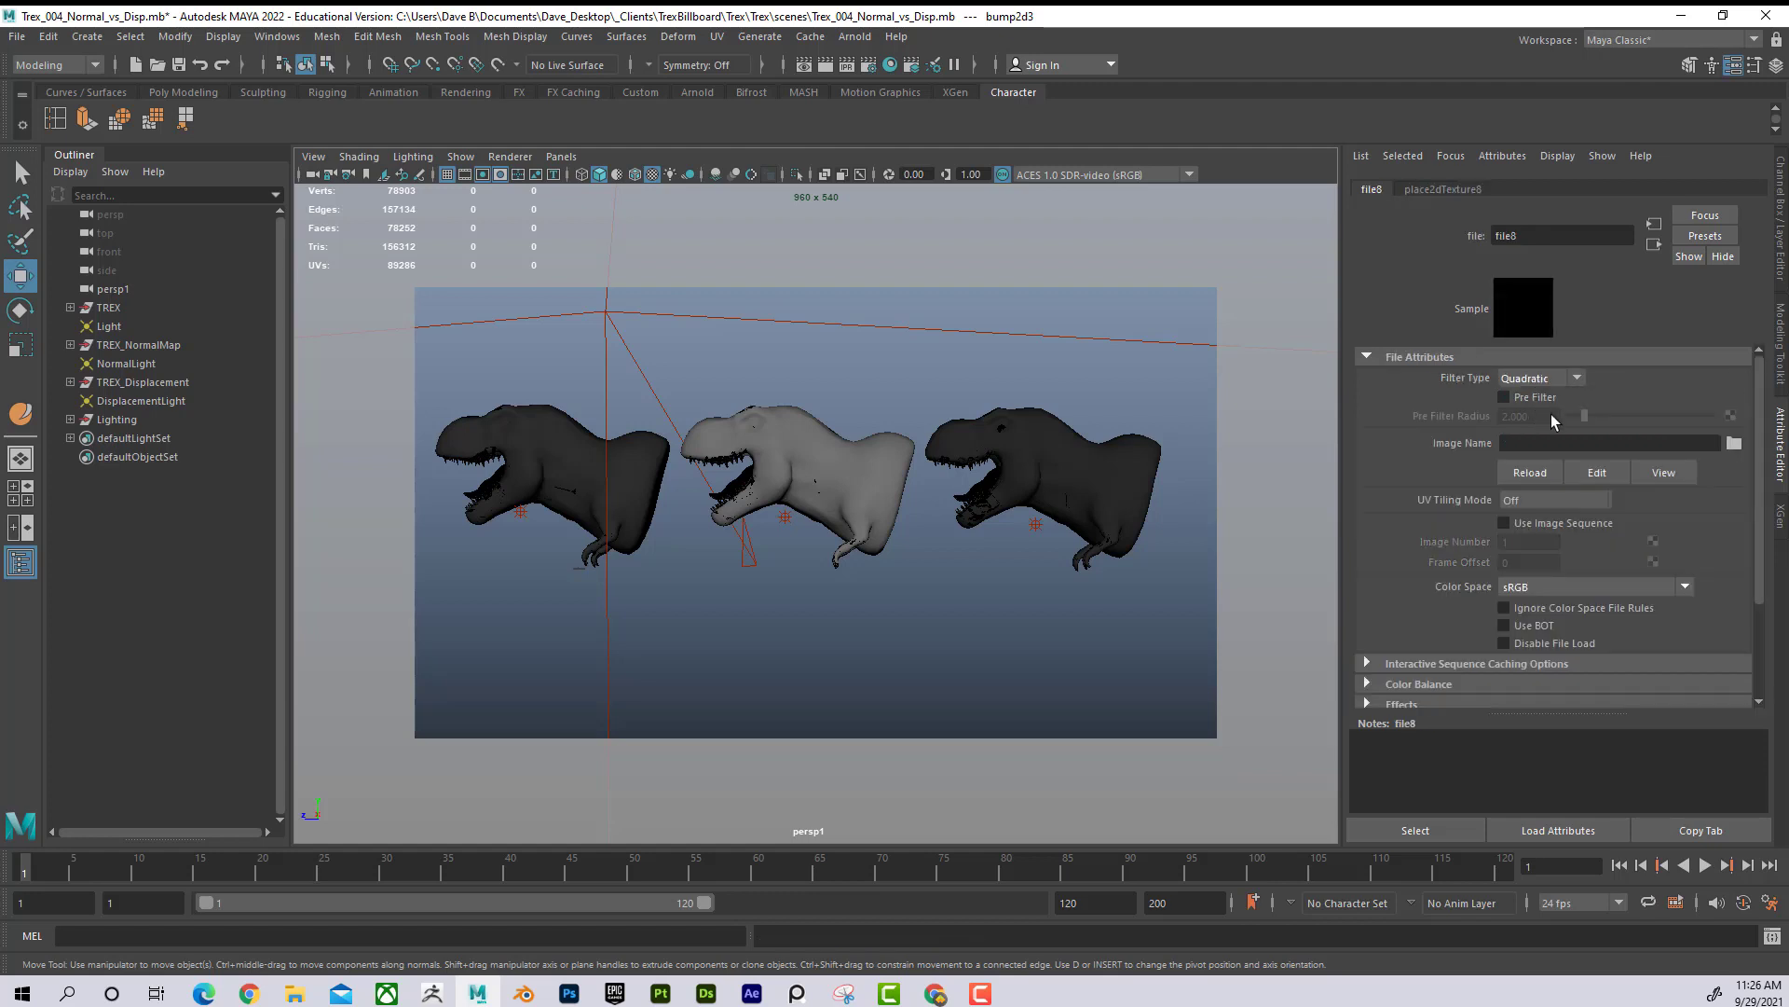
left_click(1733, 444)
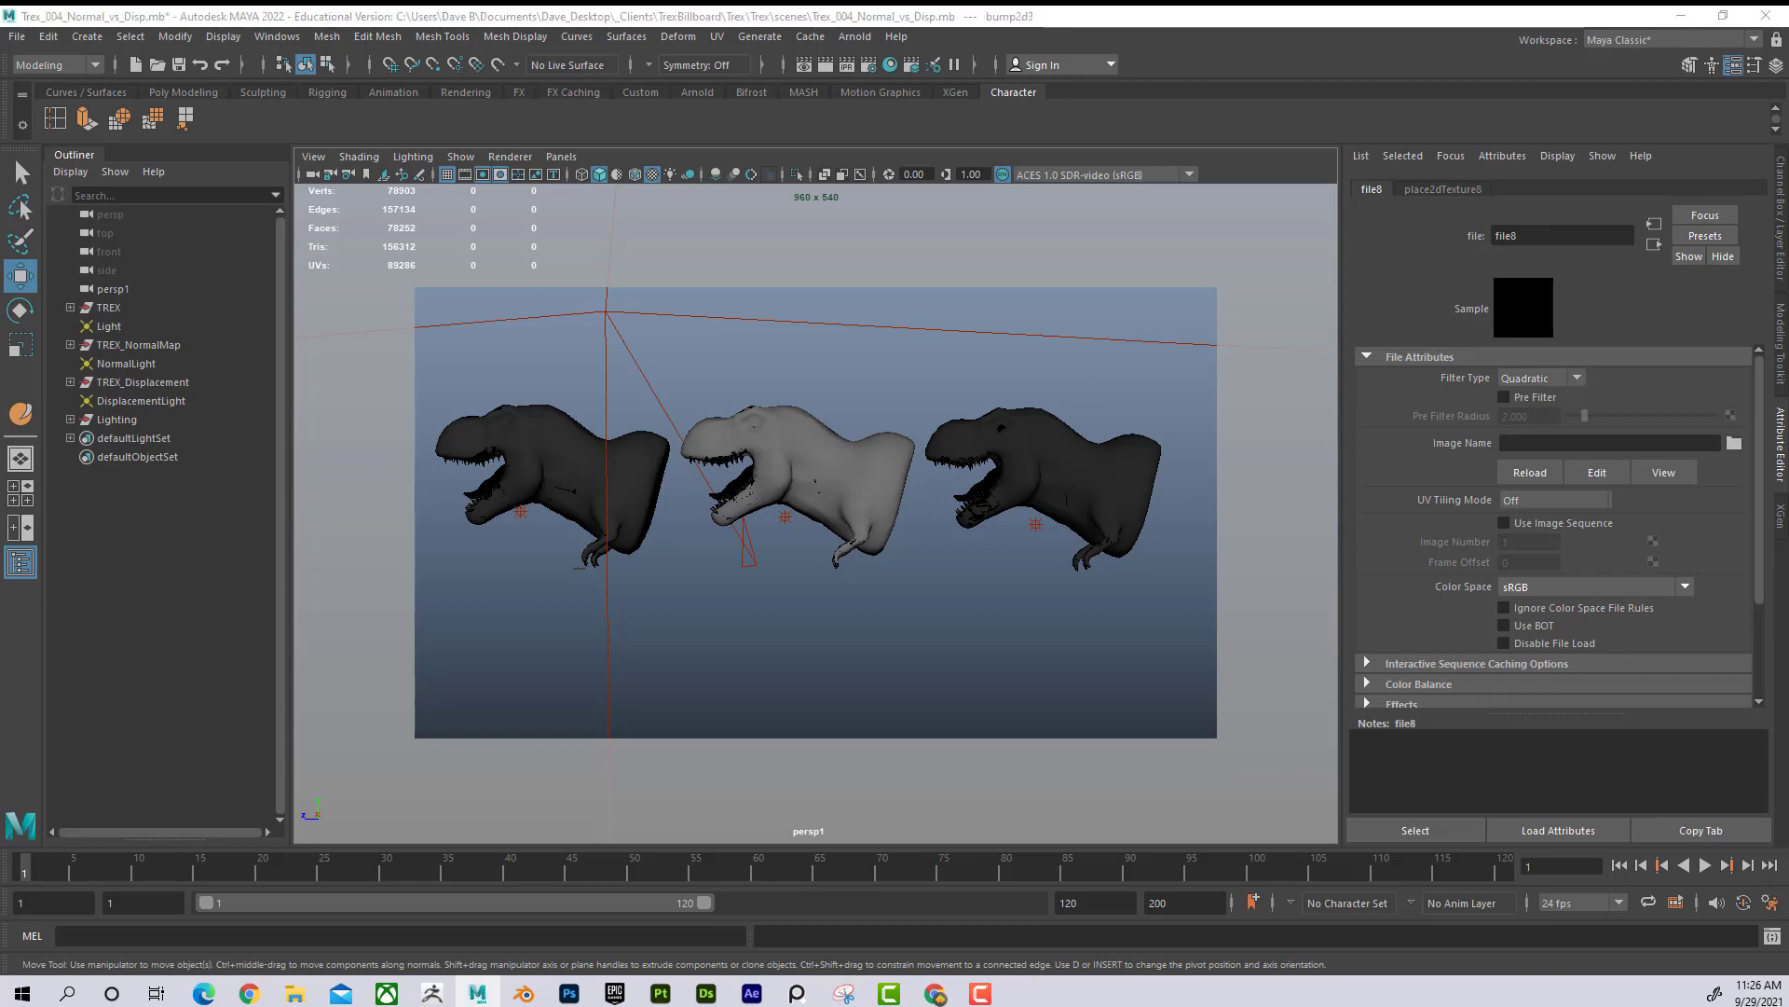
left_click_drag(839, 304, 961, 266)
scroll(531, 490, "down", 10)
Step: Load TREX_LOW2_DefaultMaterial_Normal.1001.png into file8 as the middle T-rex's bump texture
scroll(550, 513, "down", 6)
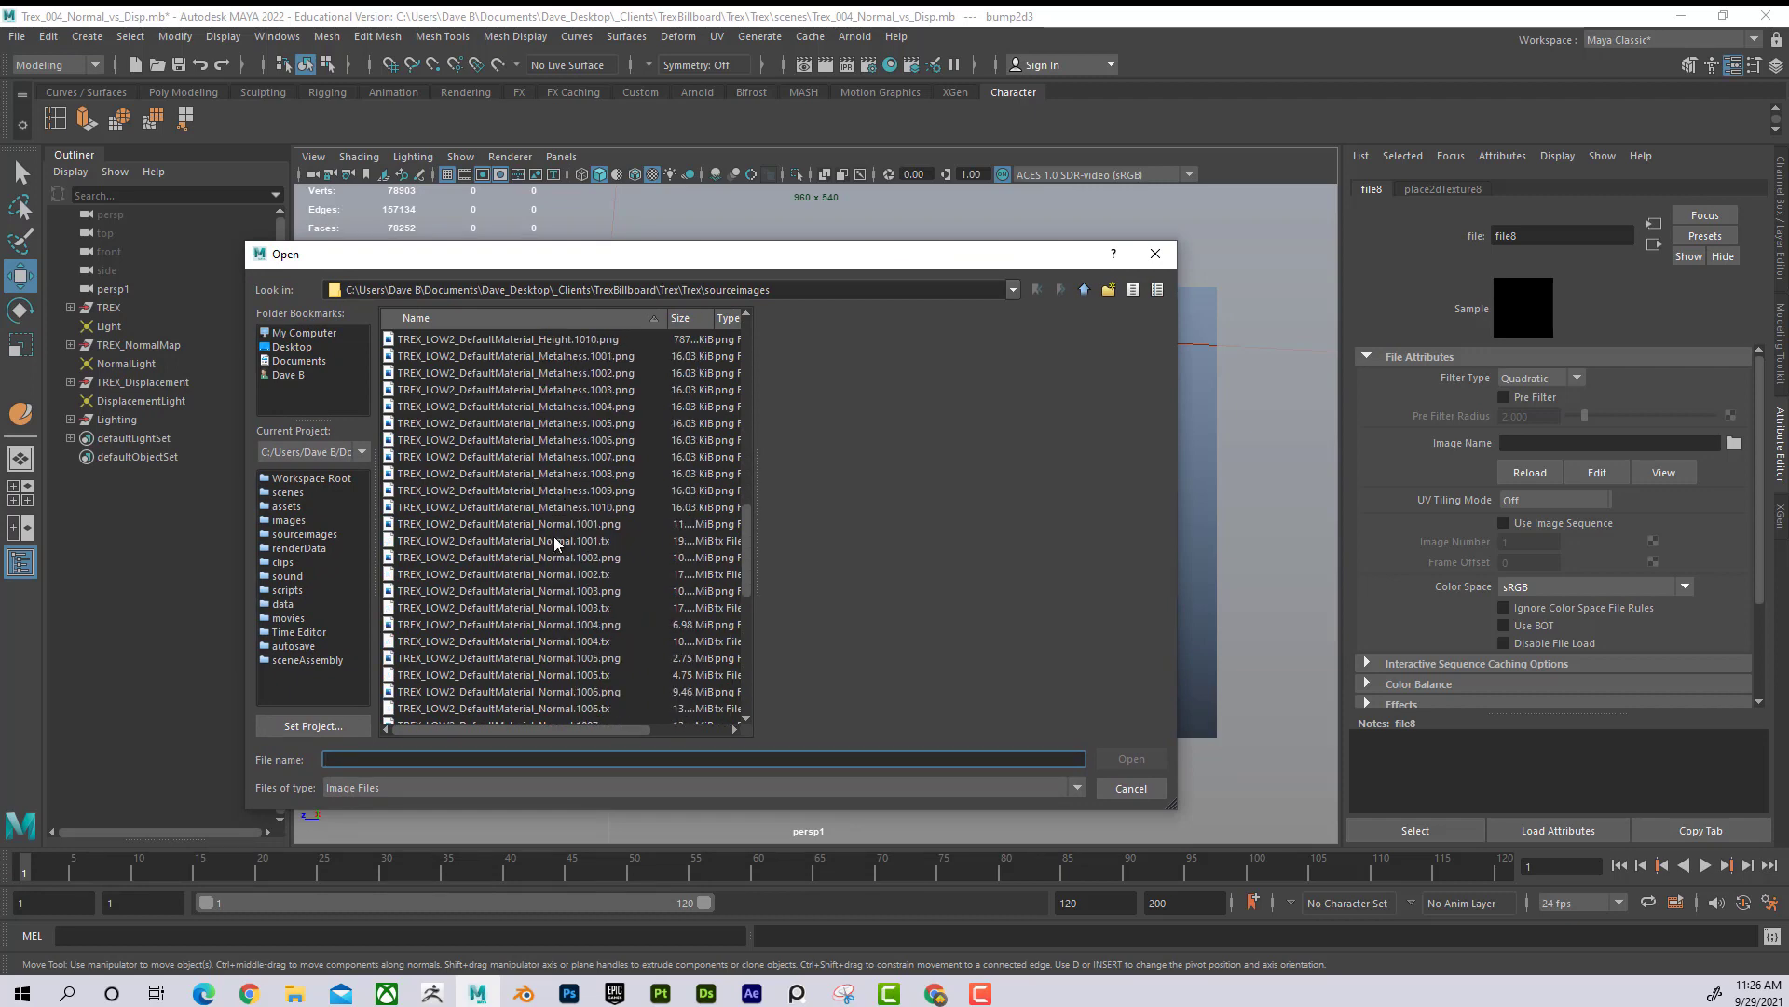
left_click(559, 524)
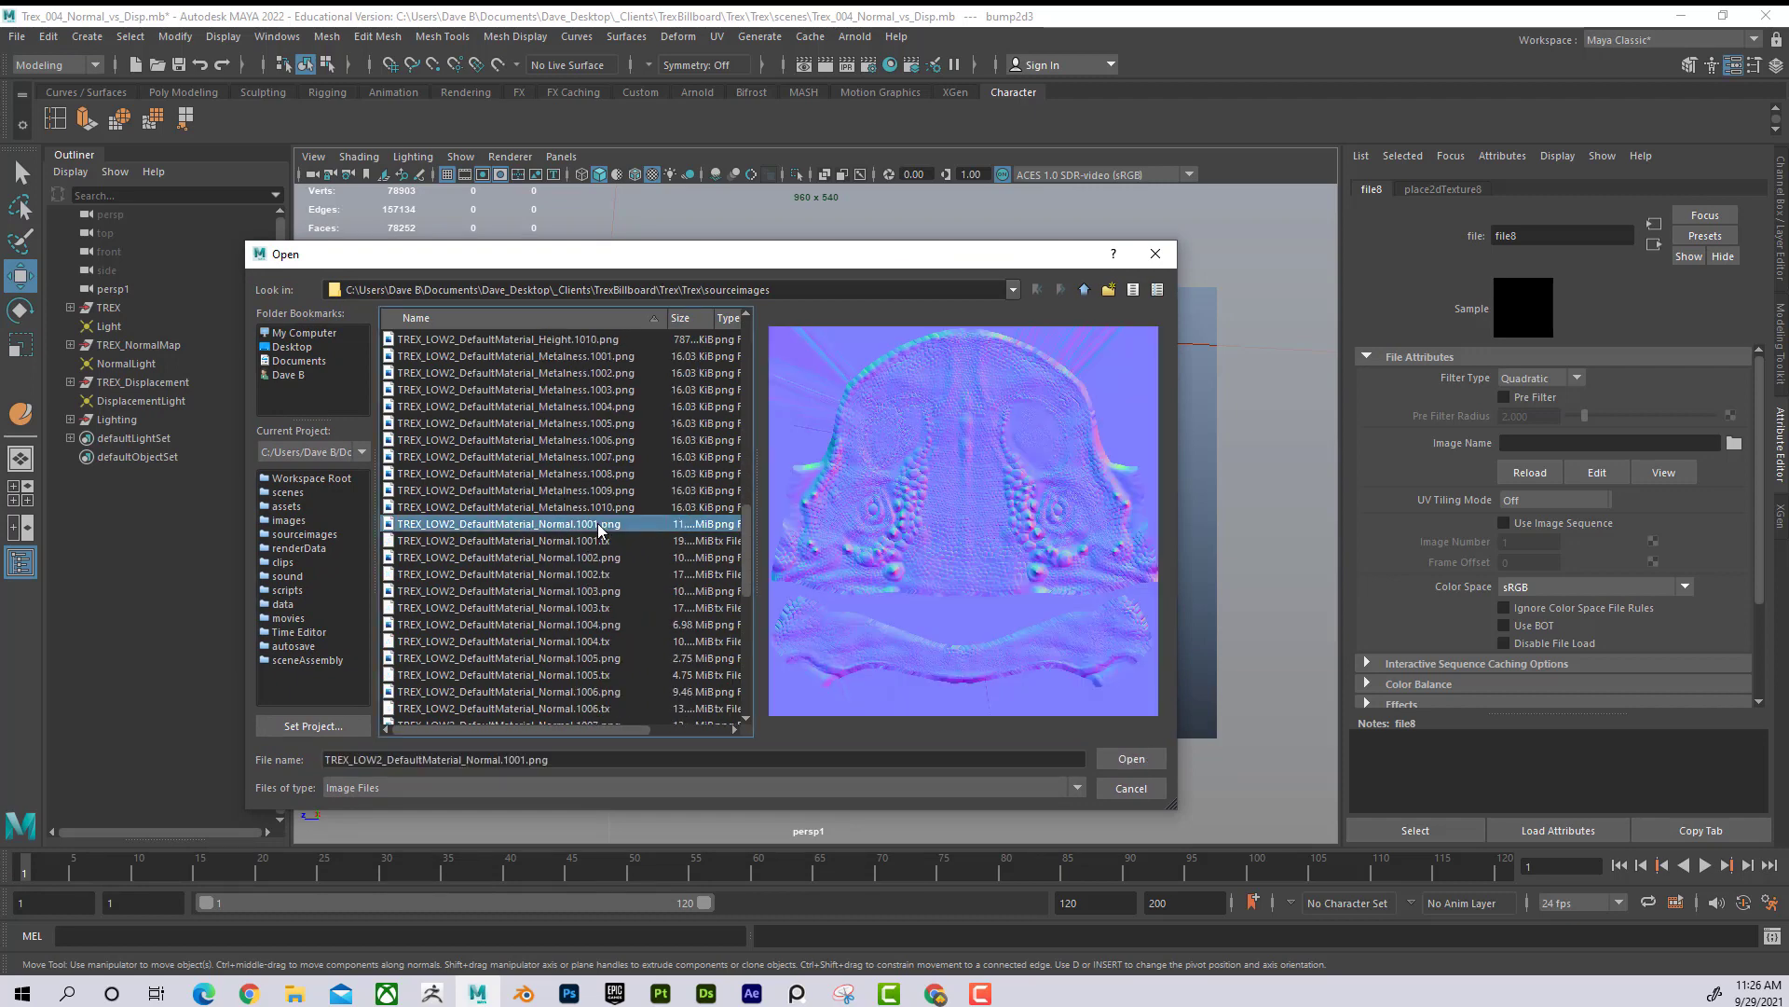
scroll(595, 587, "down", 1)
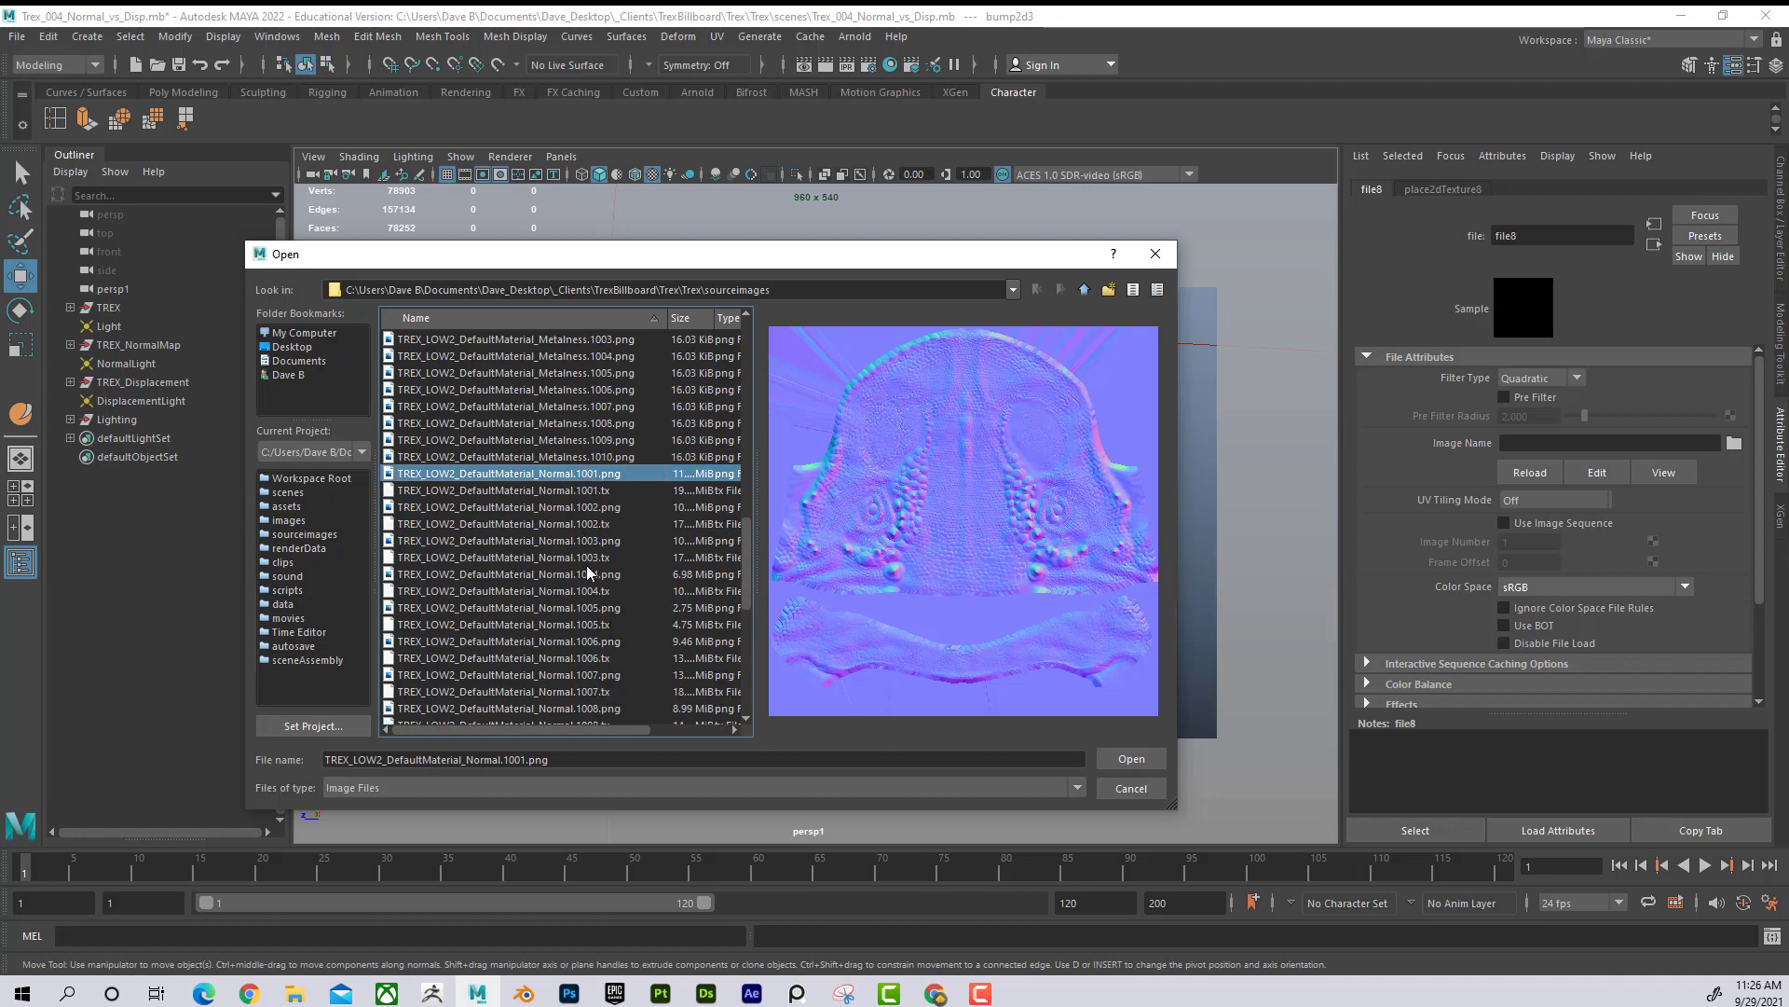
left_click(1127, 760)
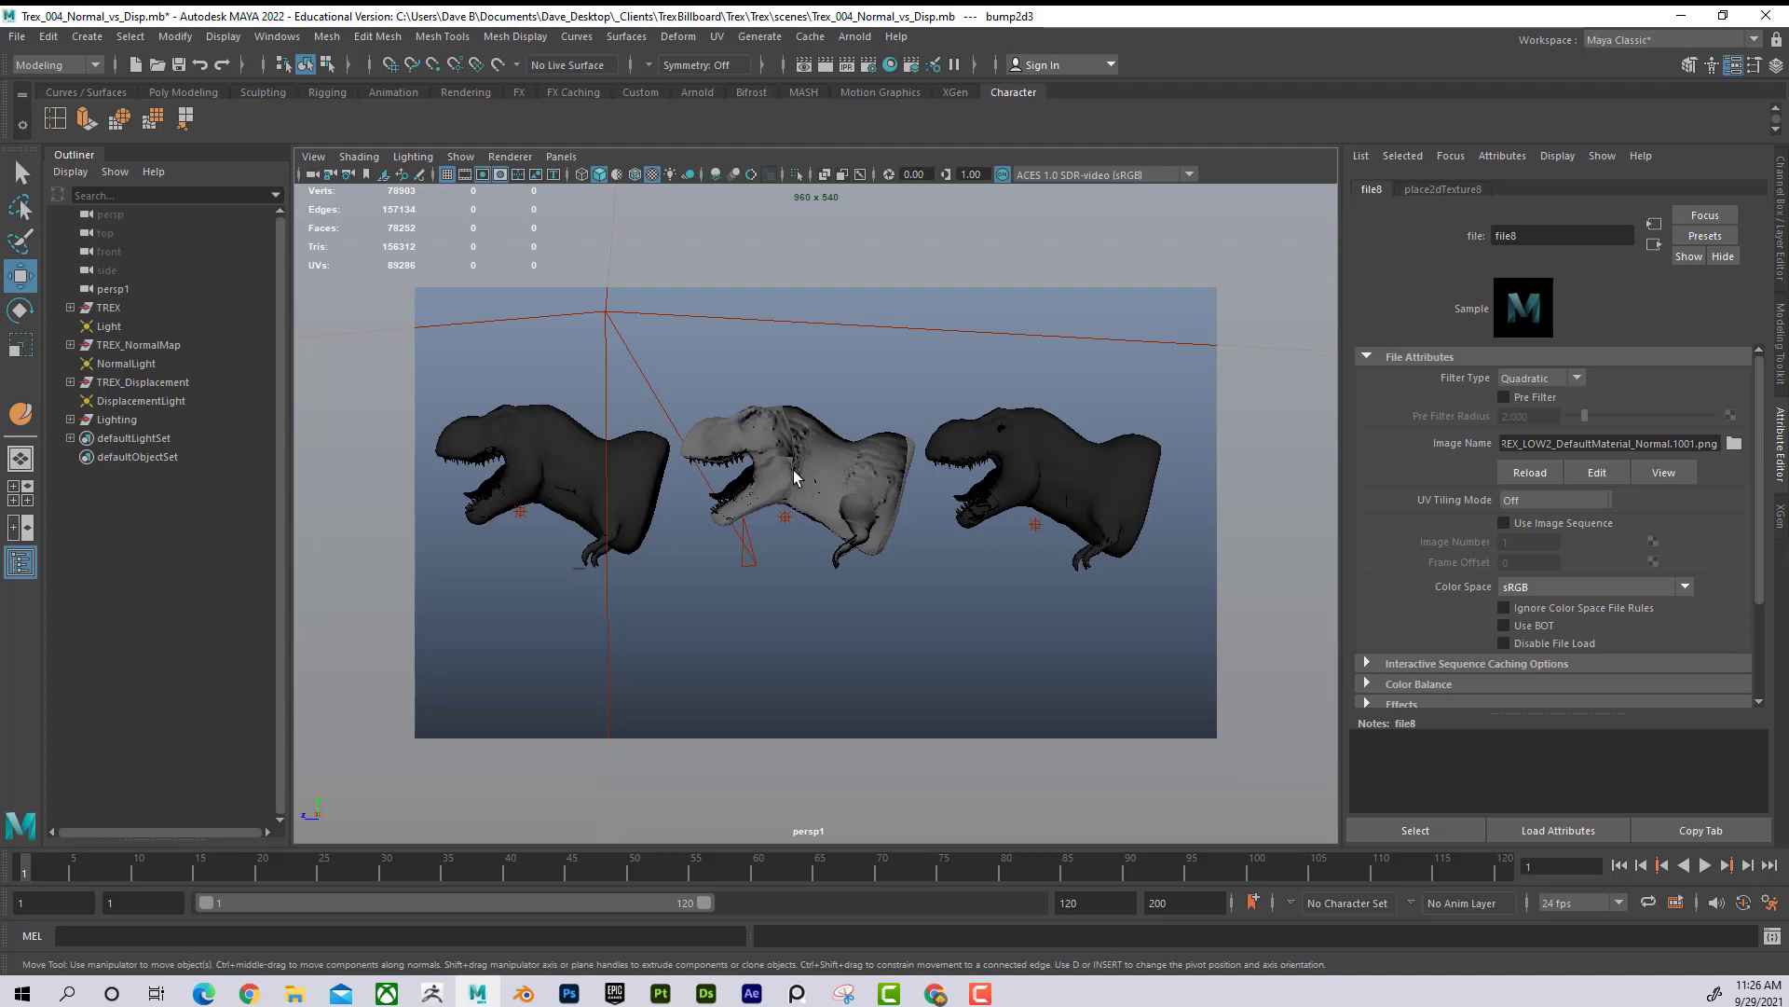
scroll(795, 477, "up", 2)
scroll(795, 477, "up", 2)
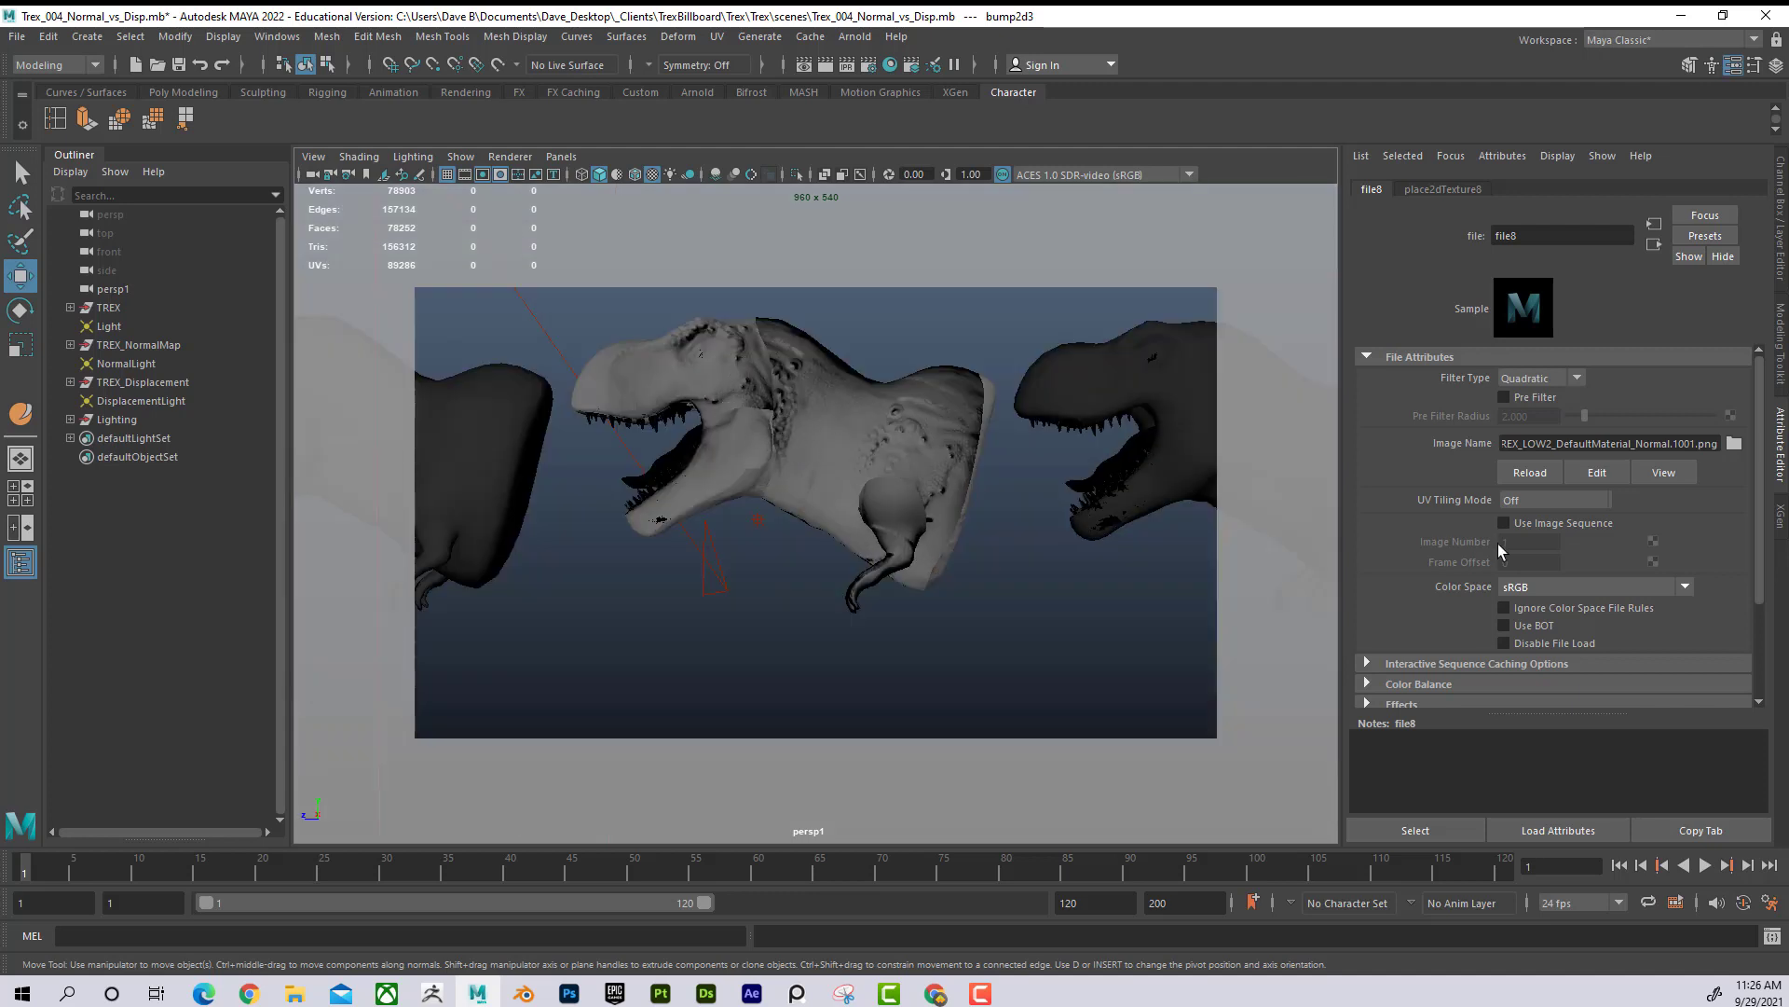
Step: Set file8's UV tiling mode to UDIM (Mari) and generate the tile preview
left_click(1596, 501)
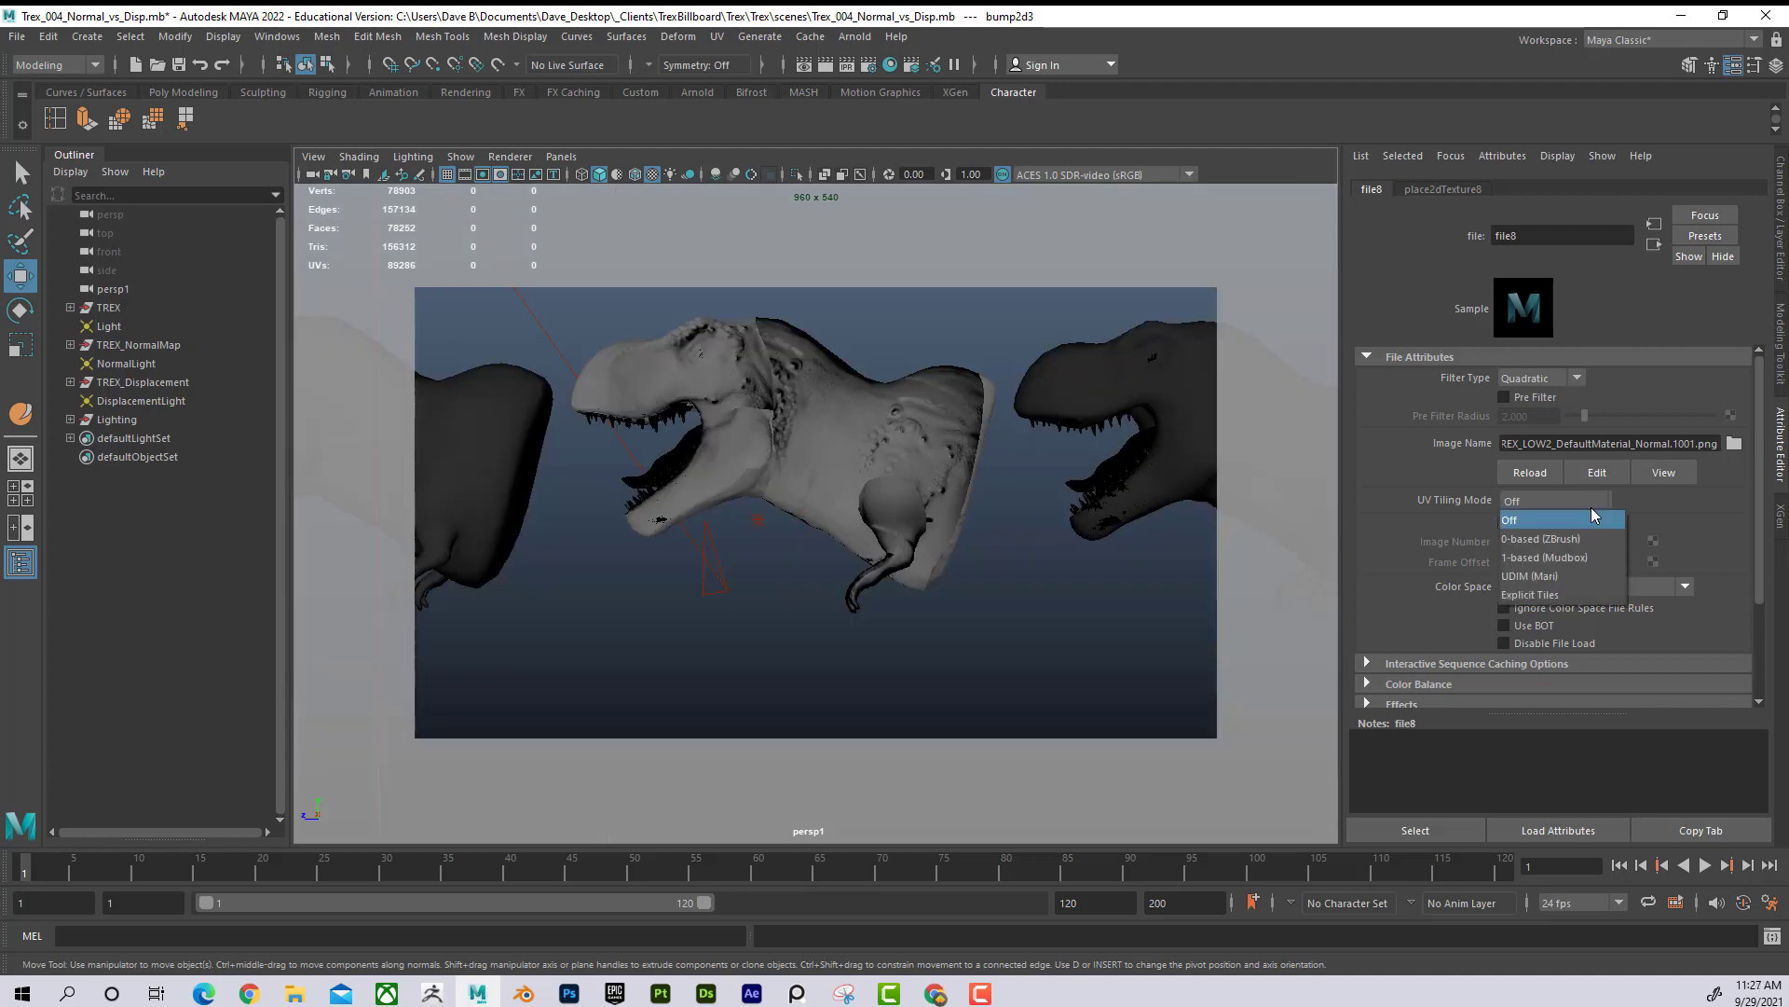
left_click(1557, 576)
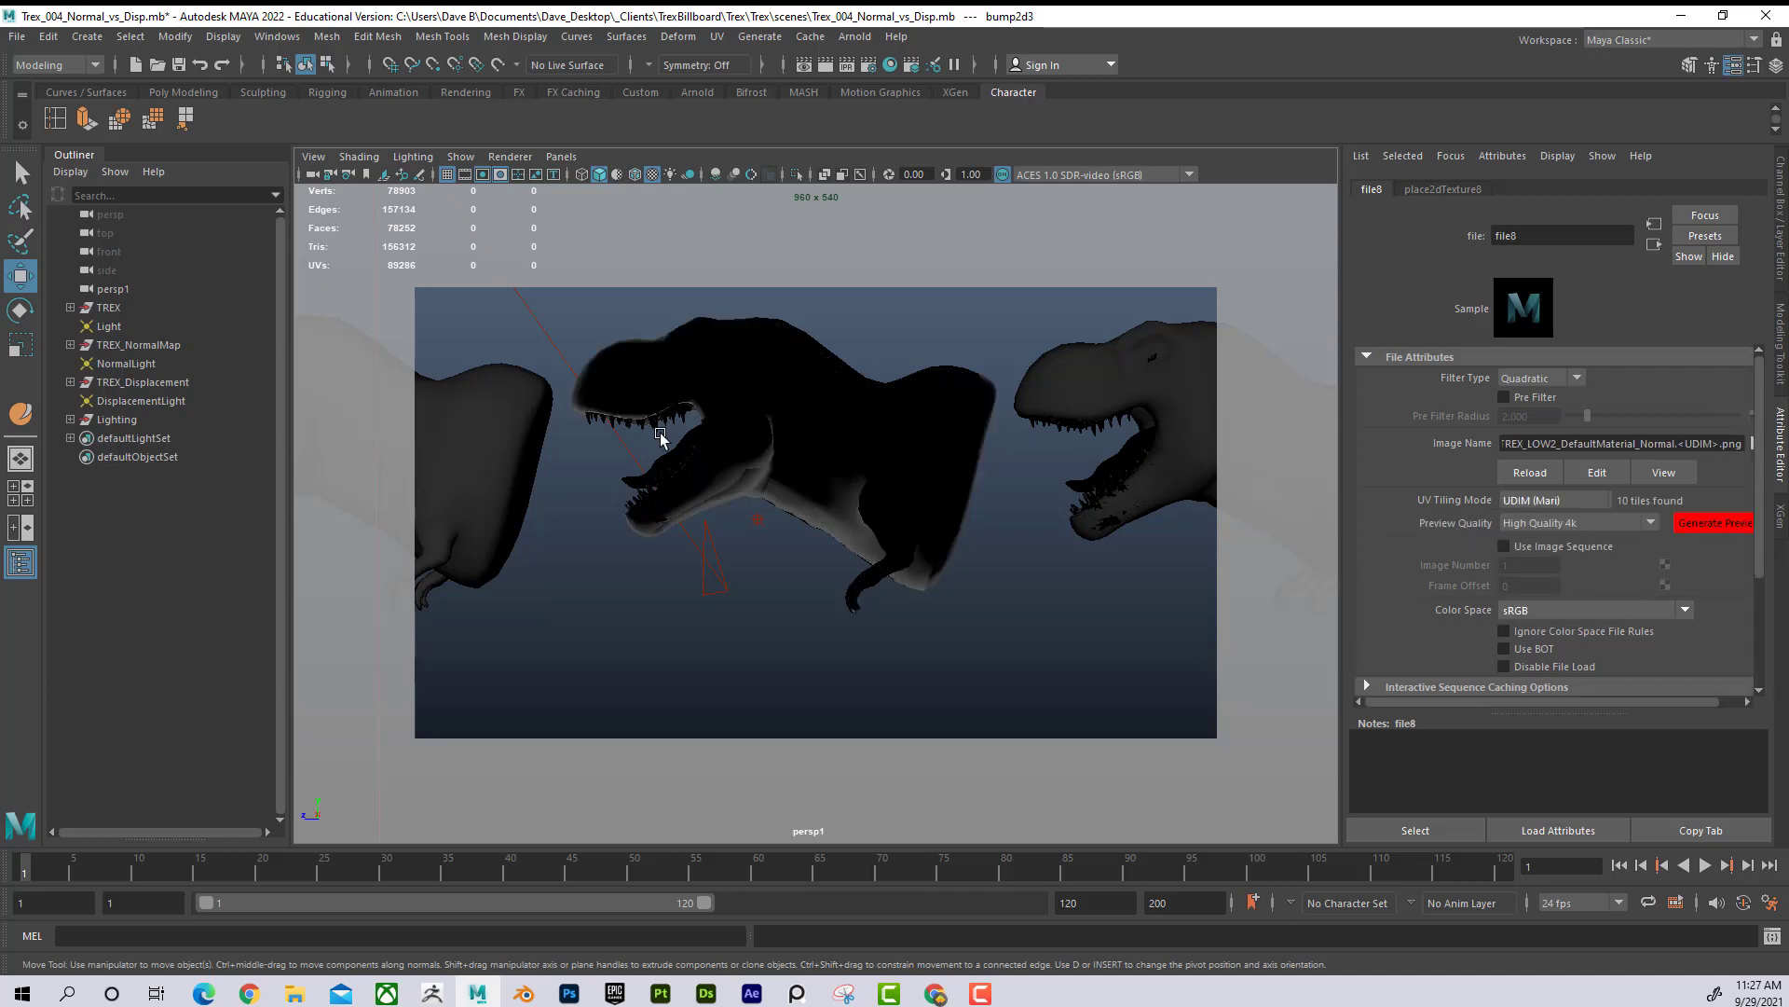
left_click(1714, 524)
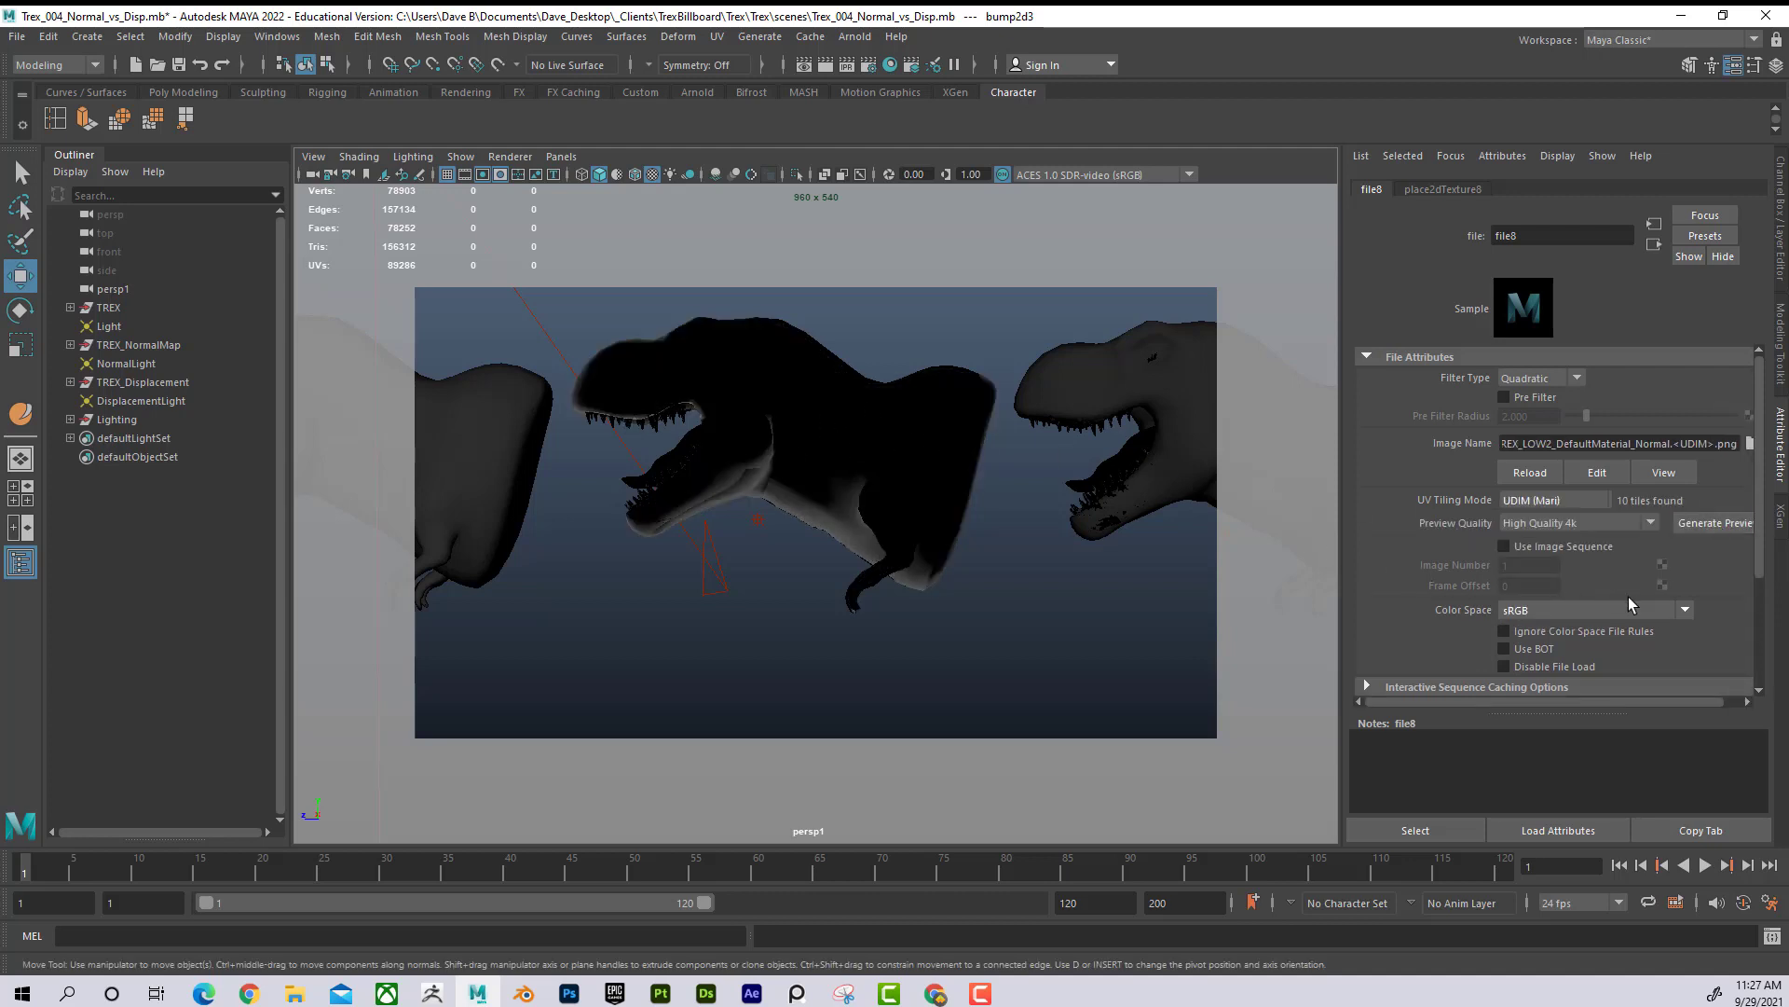
Step: Change file8's colour space to Raw
left_click(1686, 608)
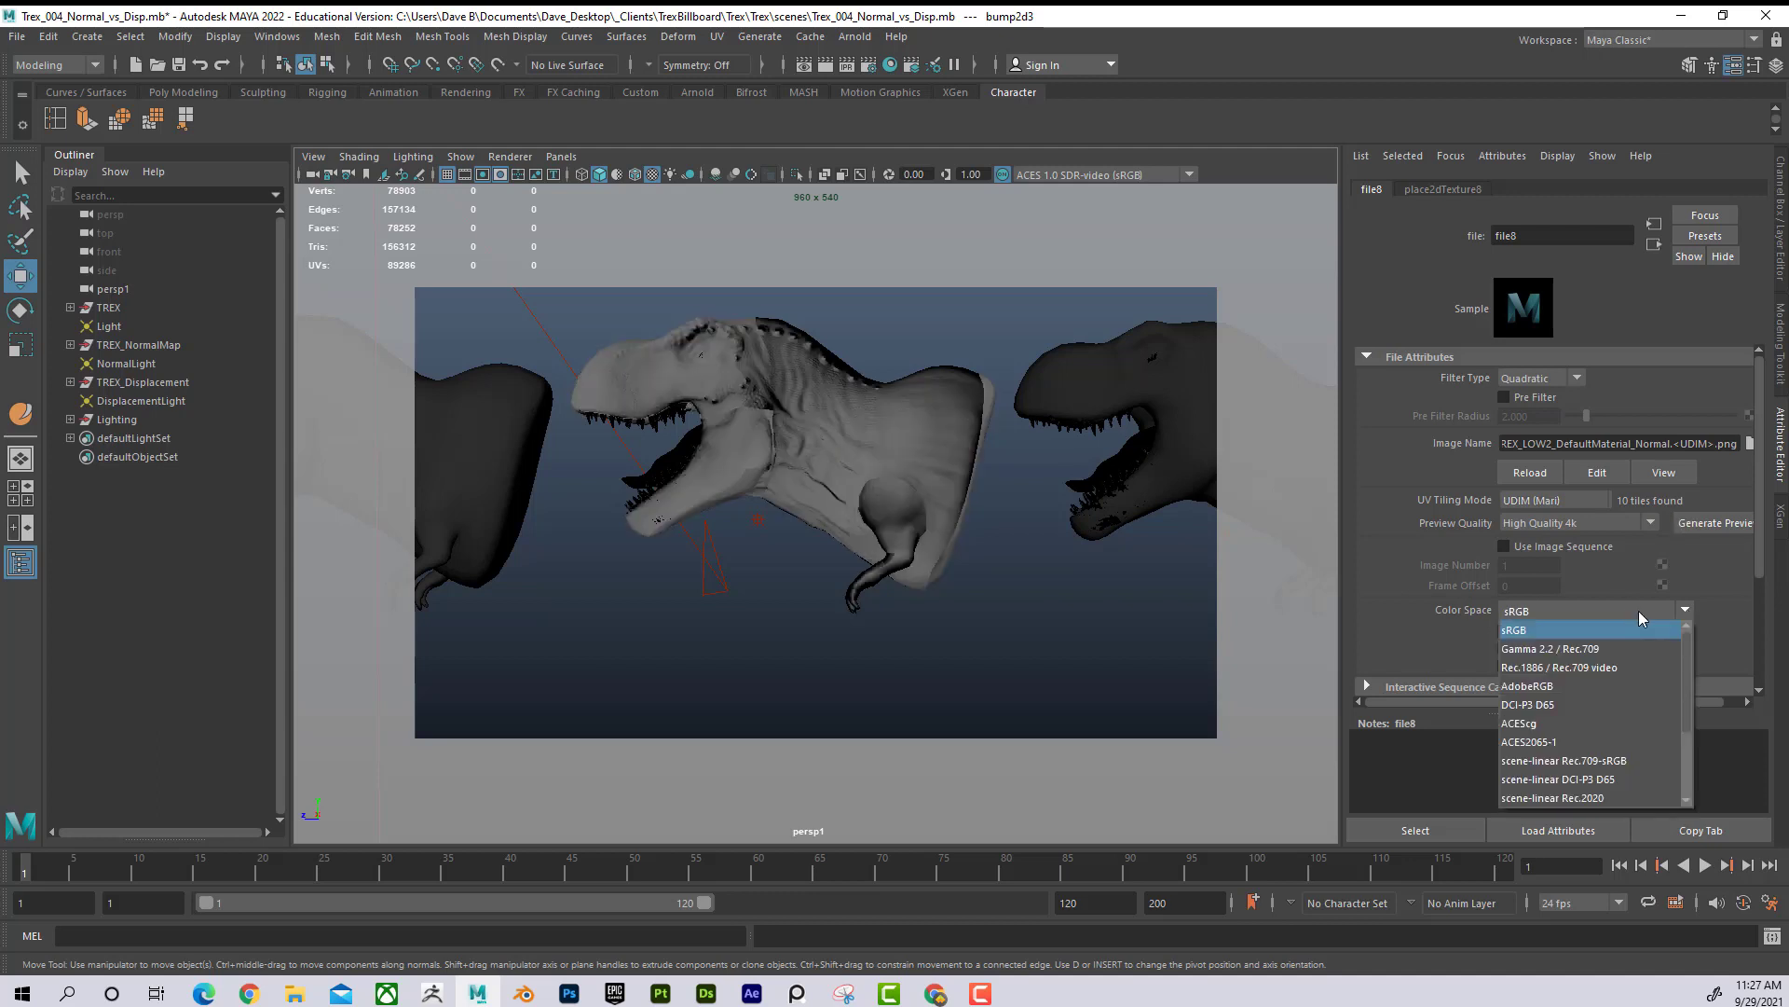
scroll(1588, 711, "down", 3)
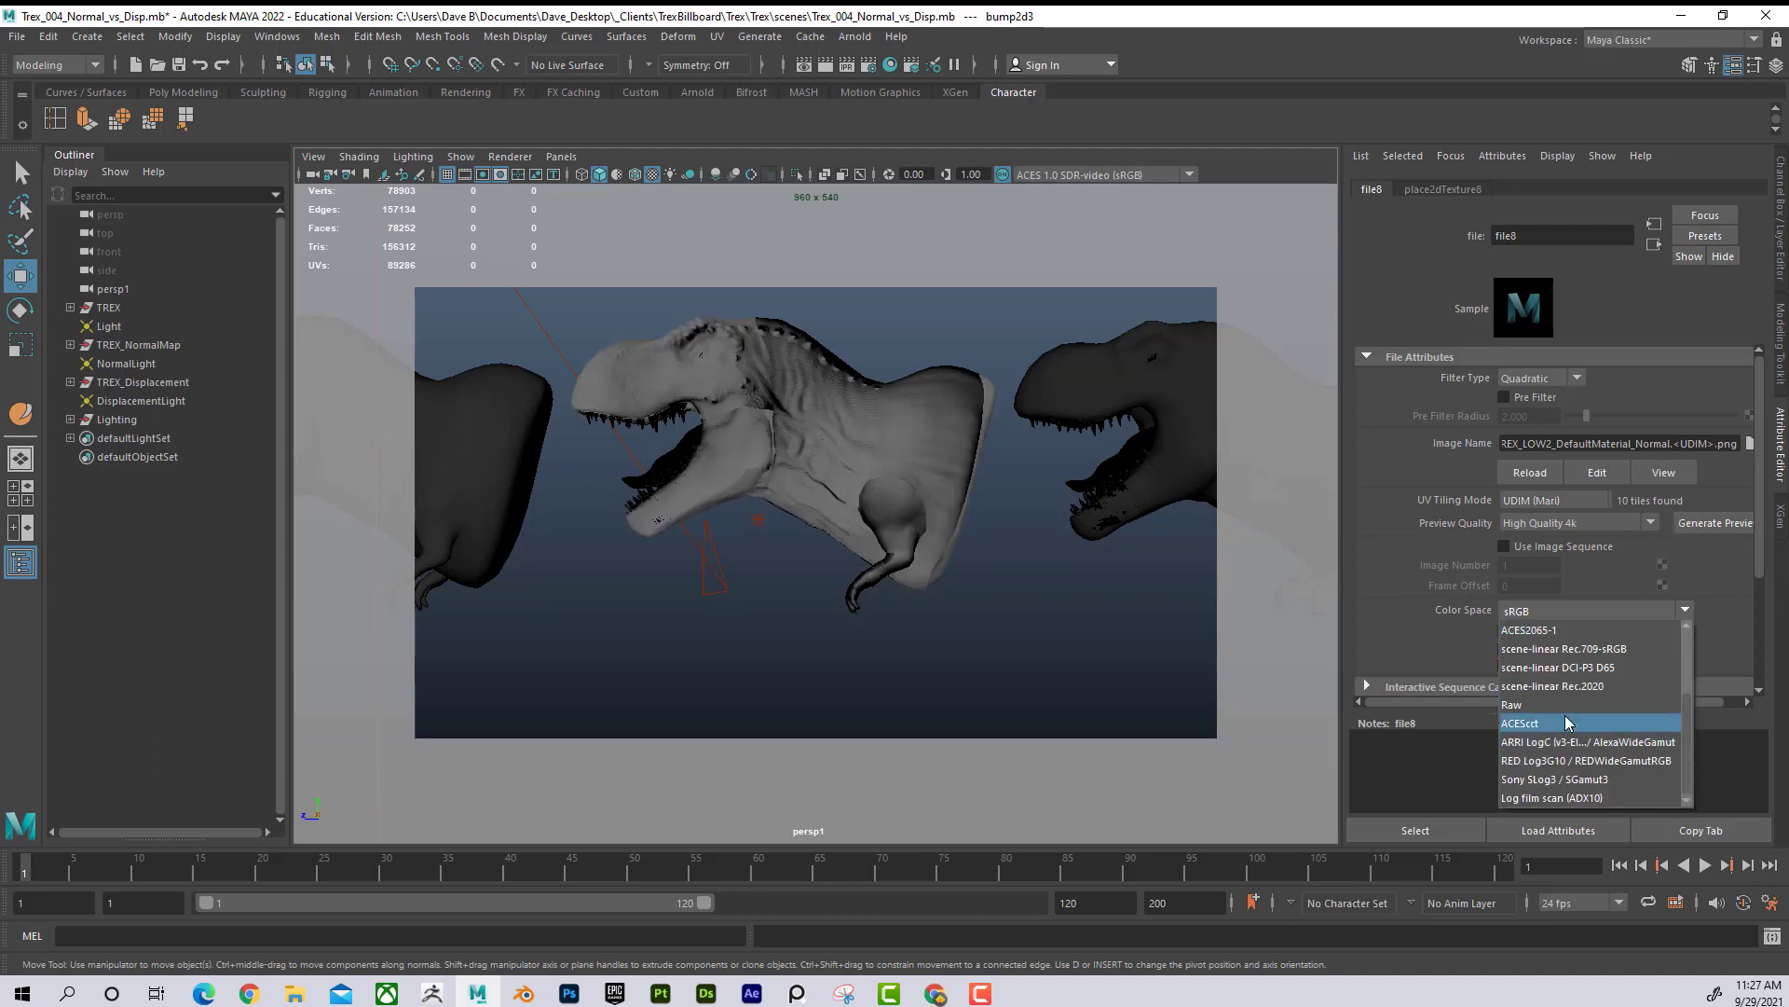
left_click(1562, 709)
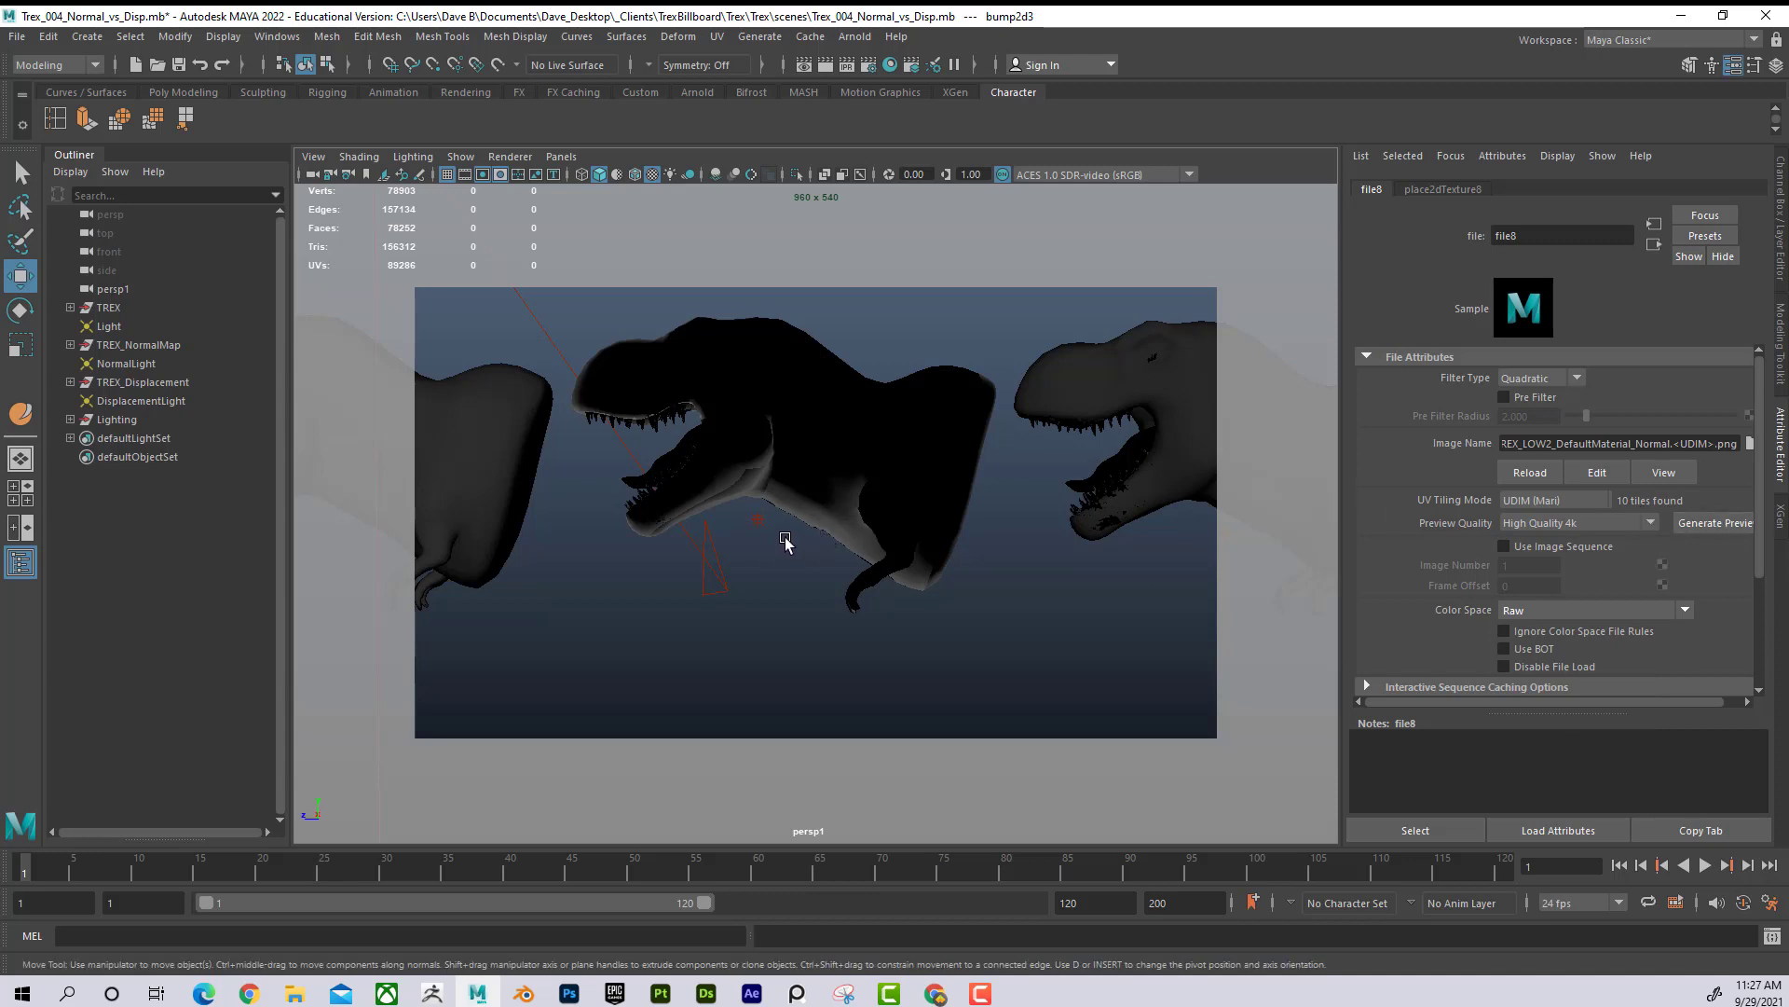
Step: Tumble closer to the three T-rex busts and render the current frame in Arnold RenderView
left_click_drag(783, 543, 887, 494, "alt")
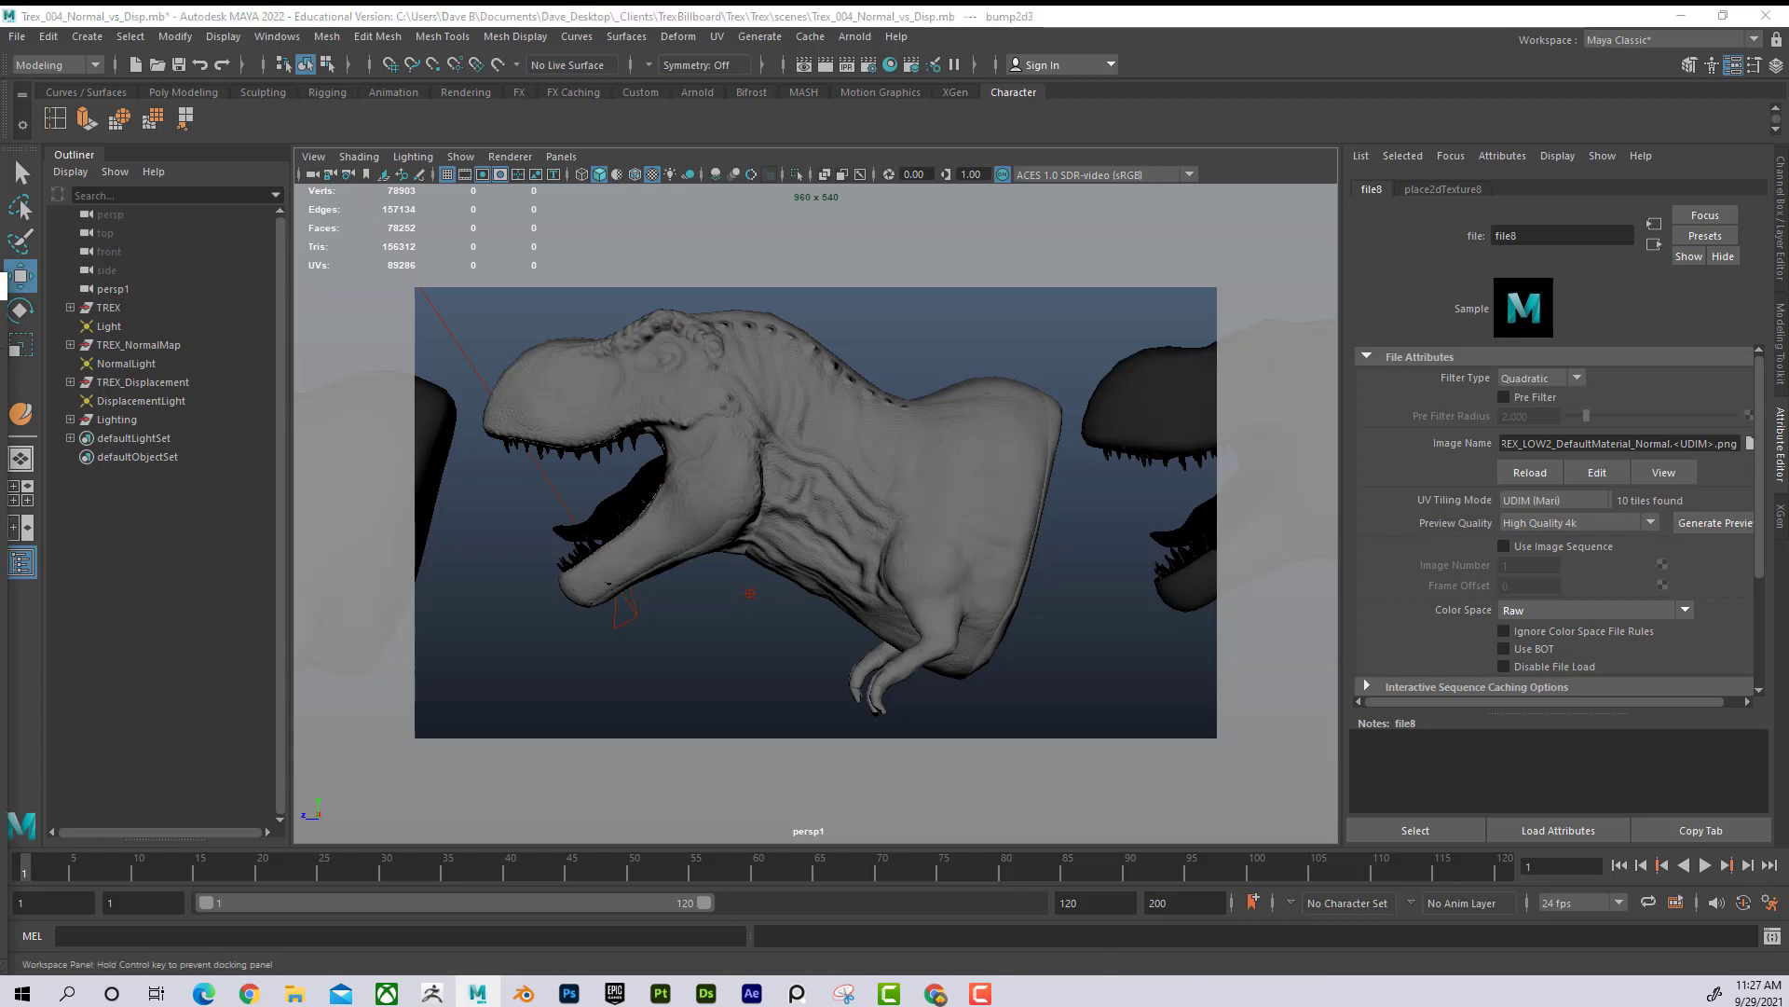
key("alt+Tab")
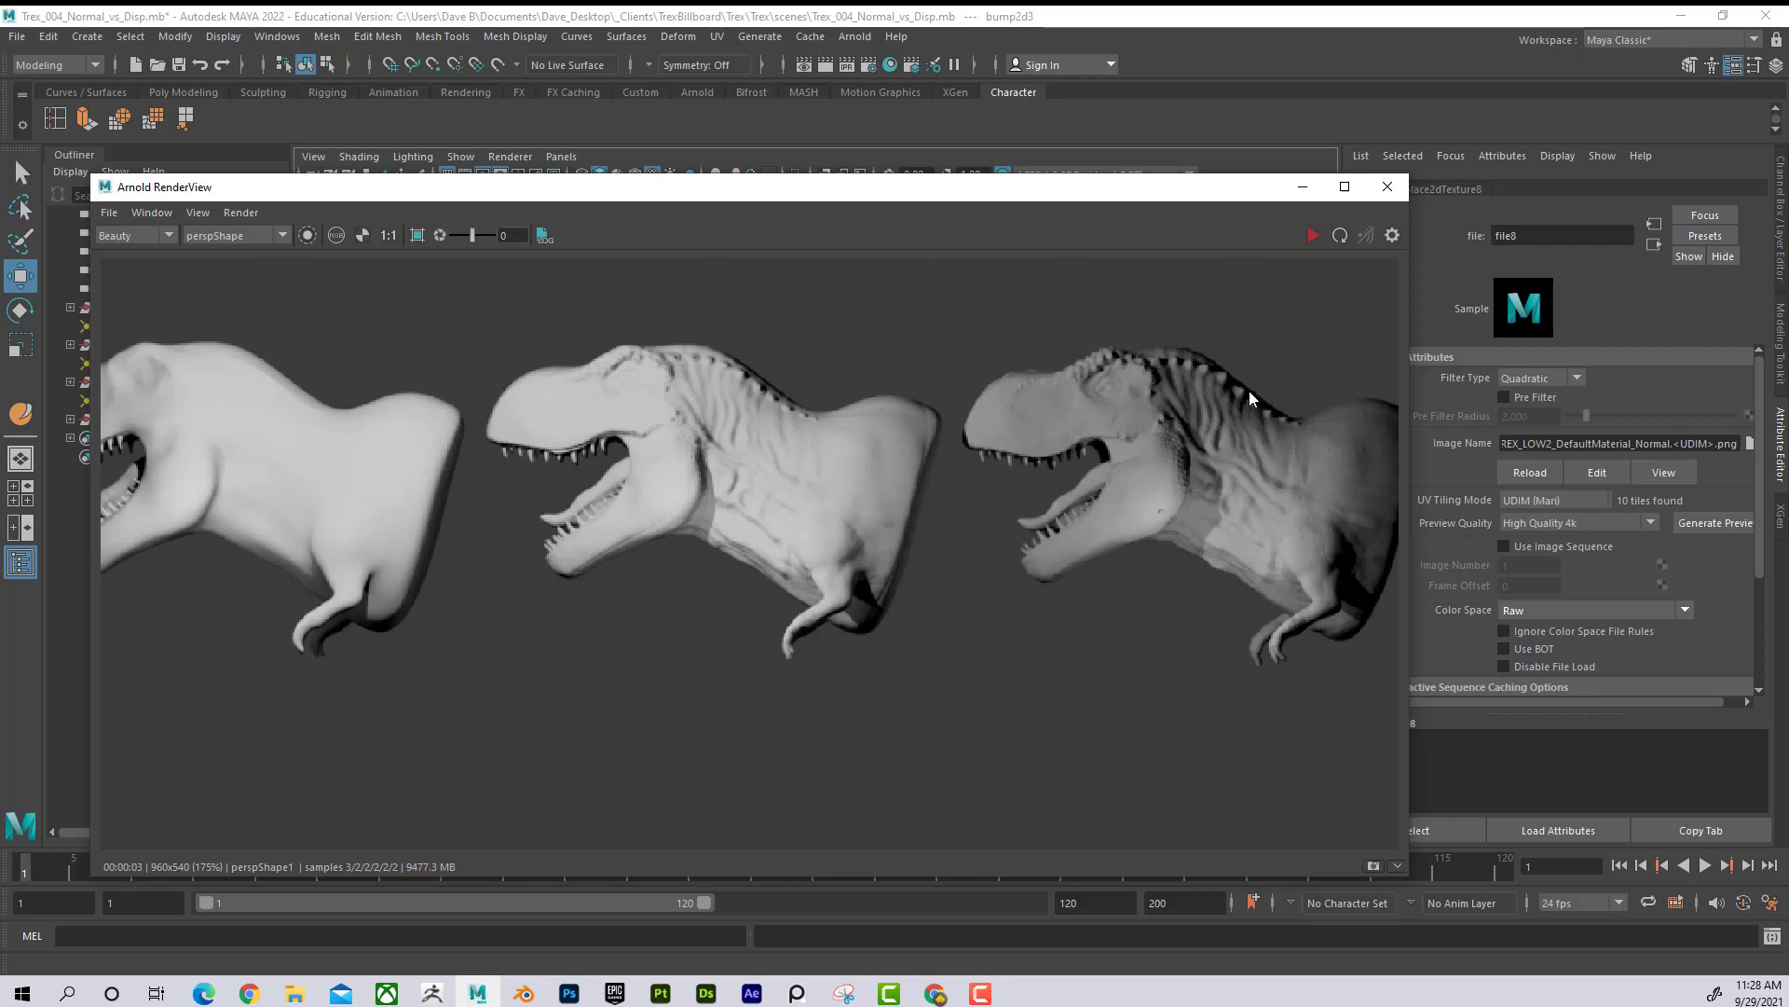
Step: Select TREX_Displacement and assign it a new Arnold aiStandardSurface6 shader
left_click_drag(1218, 187, 7, 355)
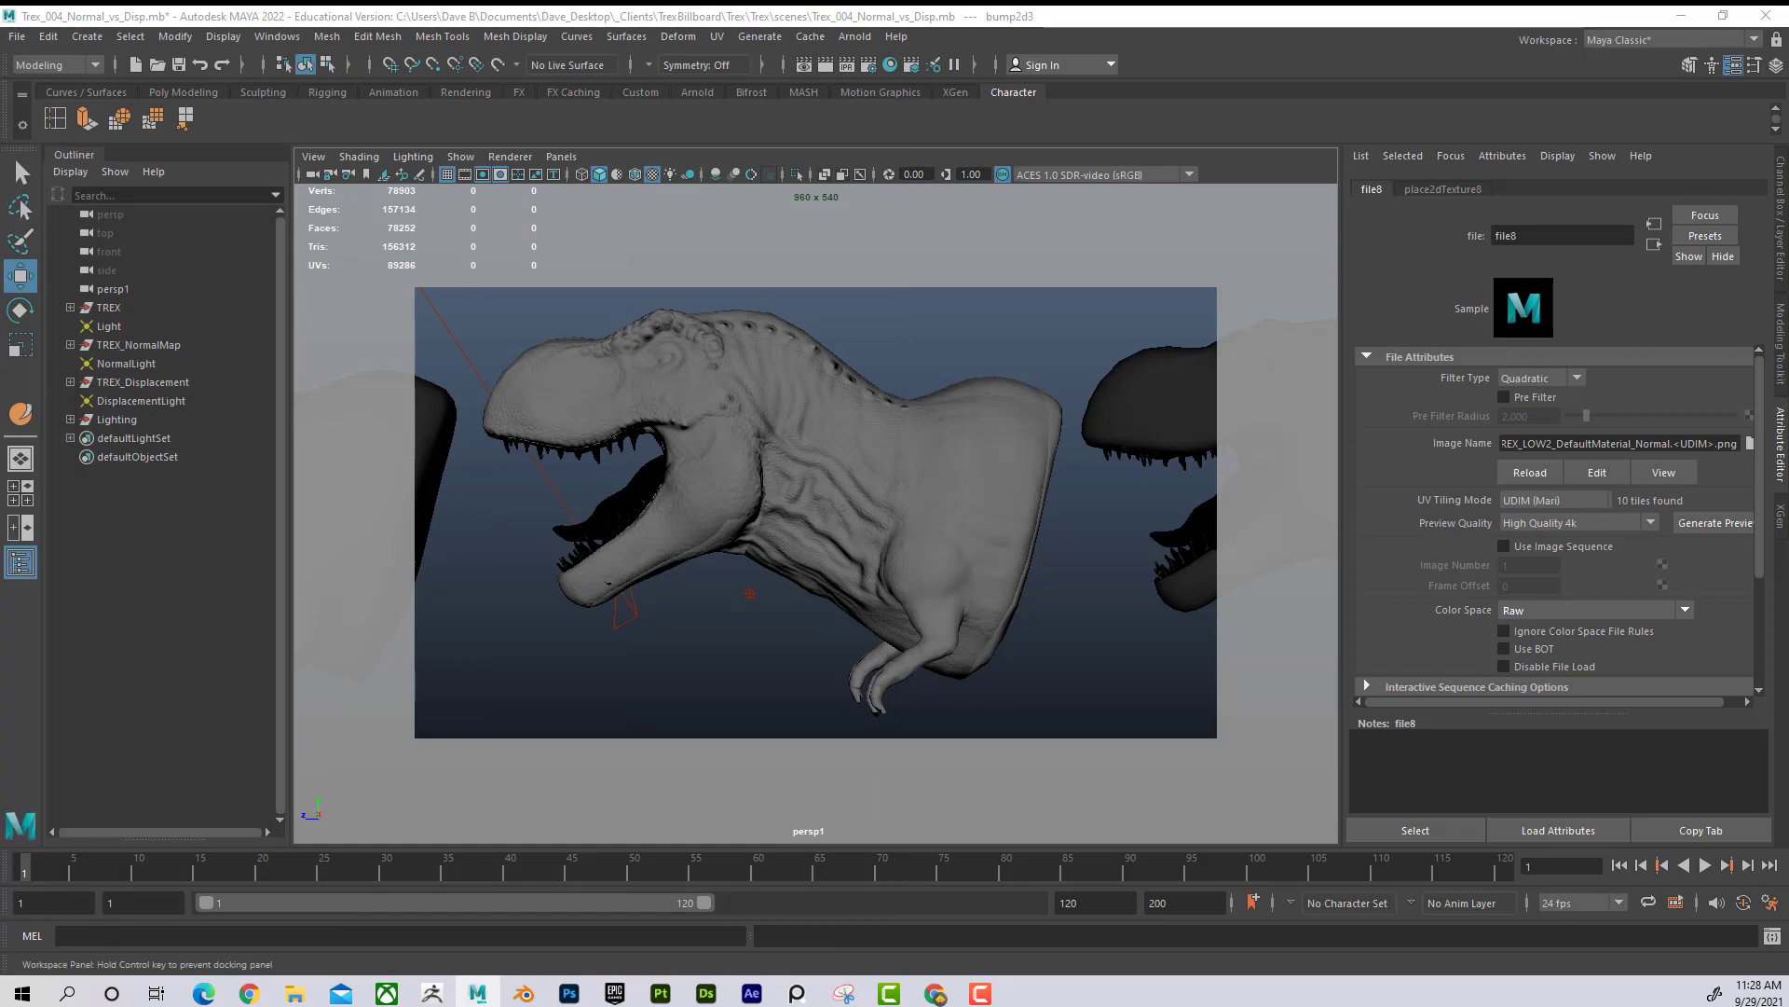
right_click_drag(1047, 559, 1010, 533, "alt")
middle_click_drag(1009, 532, 947, 451, "alt")
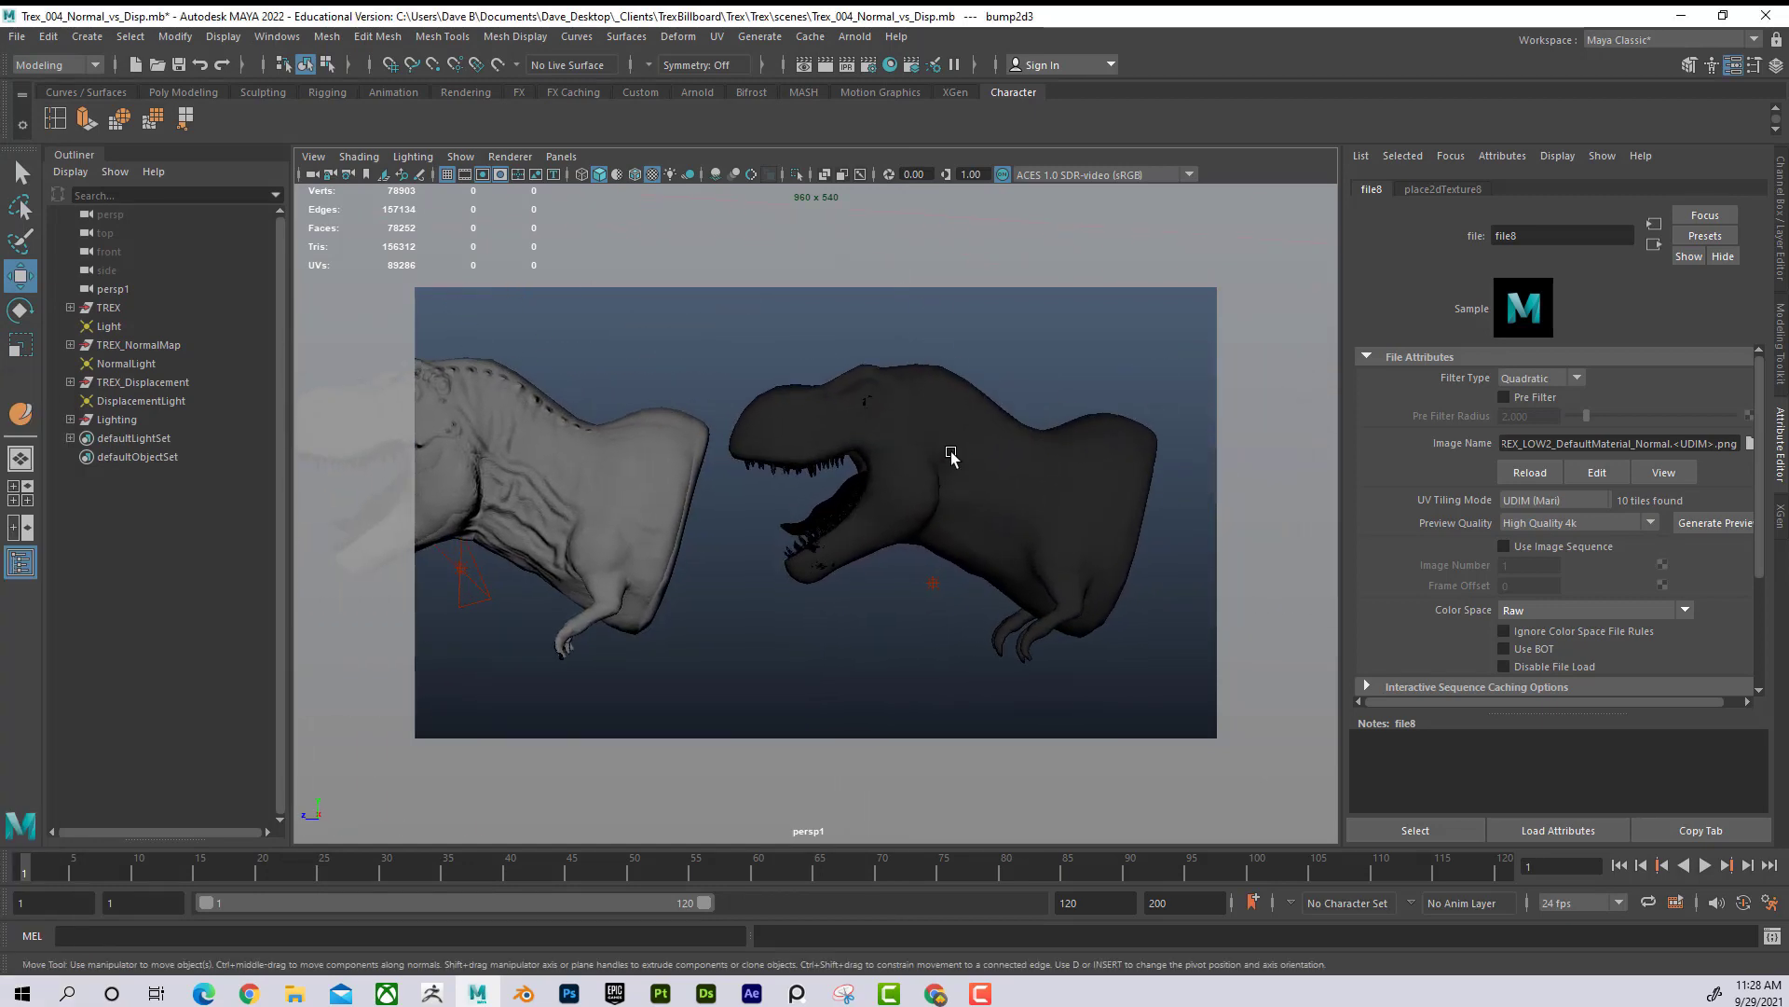
left_click(947, 454)
right_click_drag(947, 453, 883, 899, "alt")
left_click(508, 330)
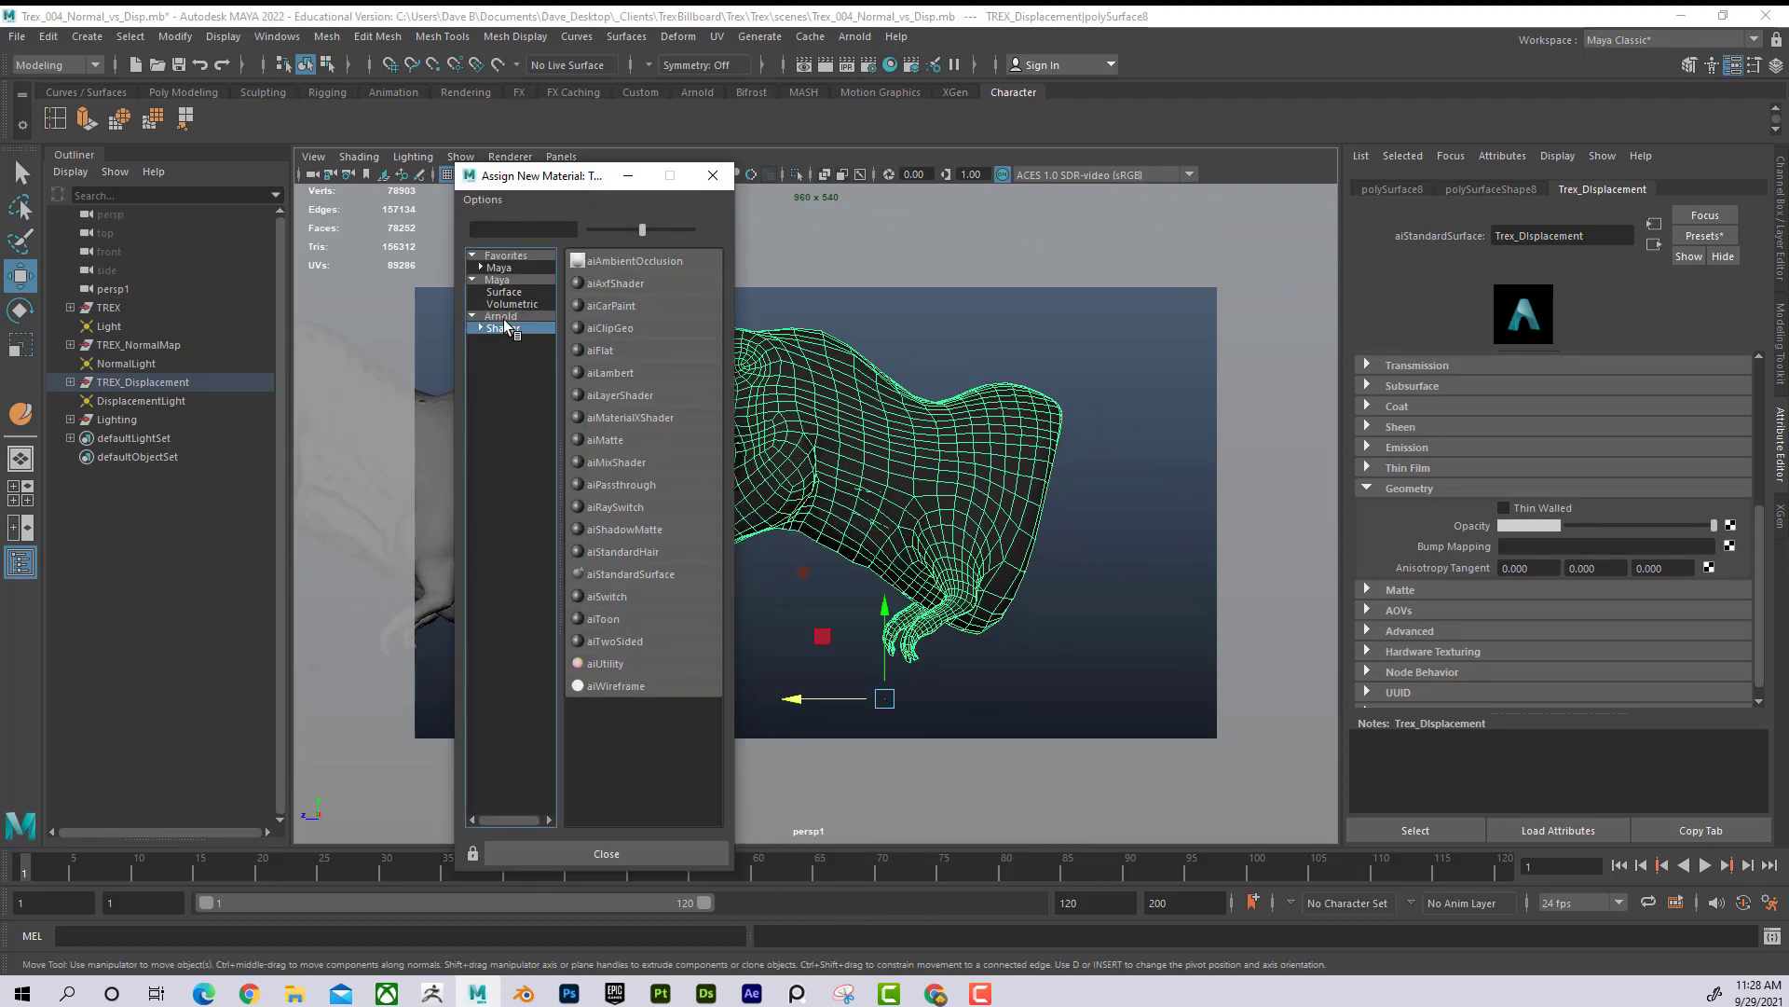
left_click(607, 575)
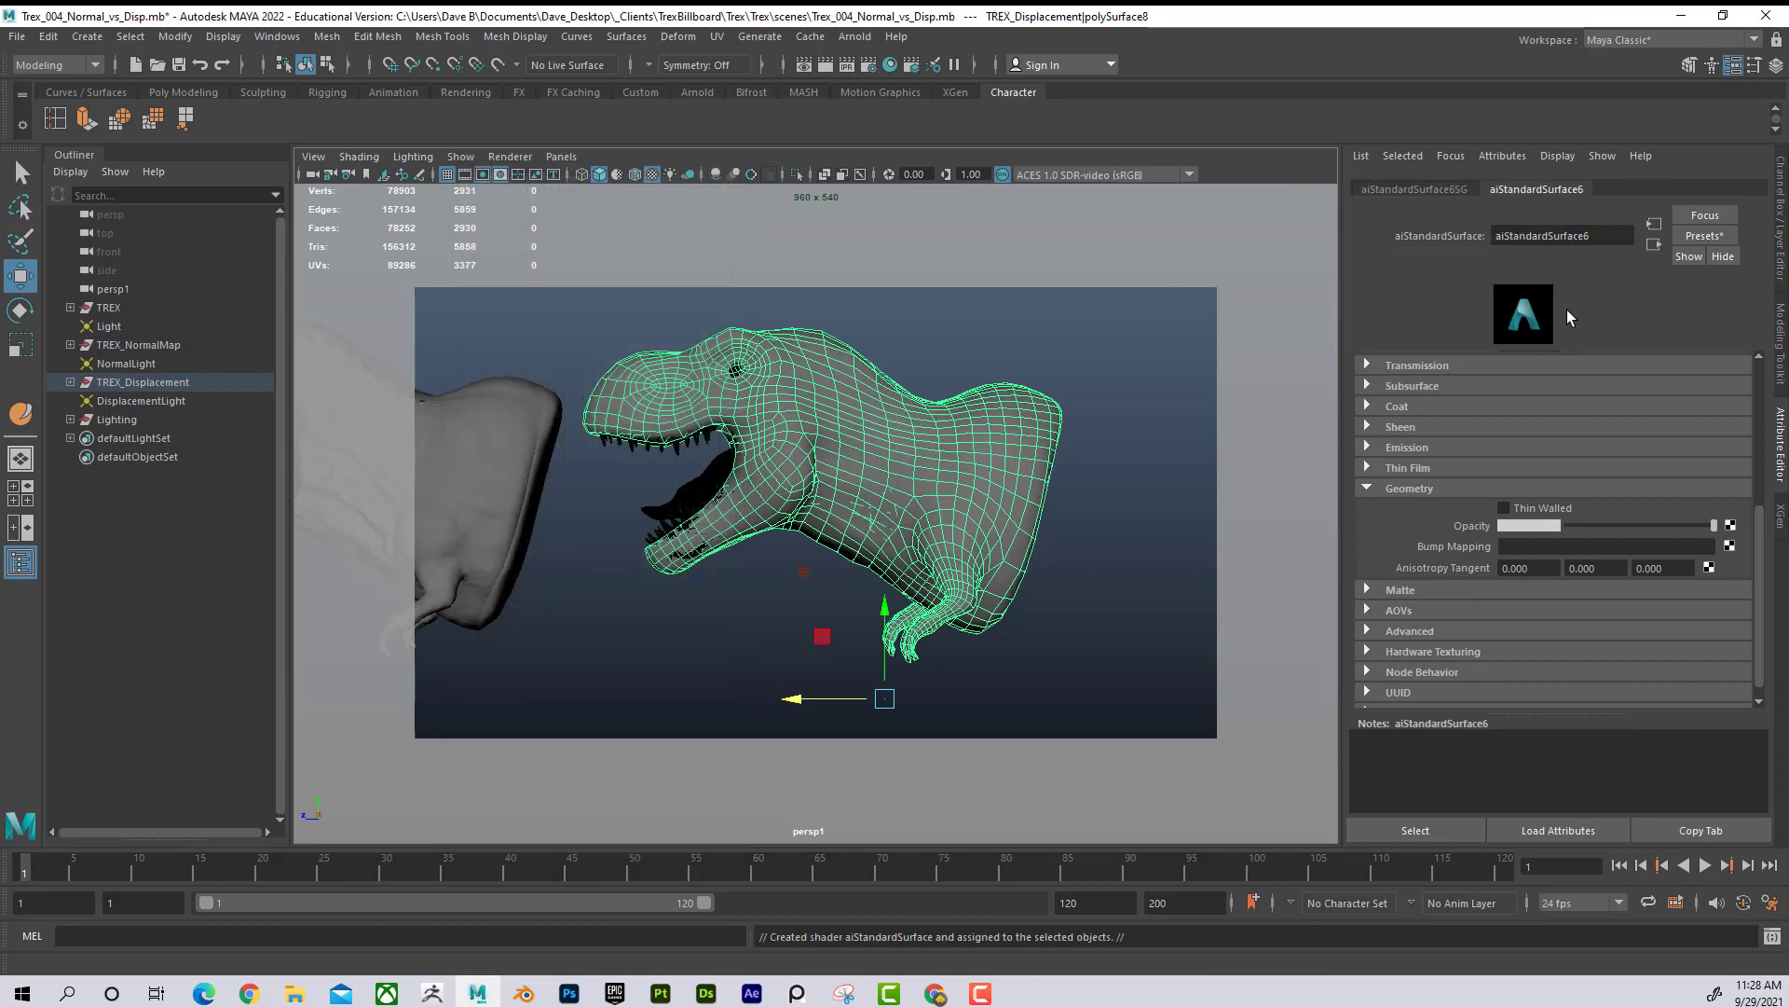
scroll(1586, 483, "up", 5)
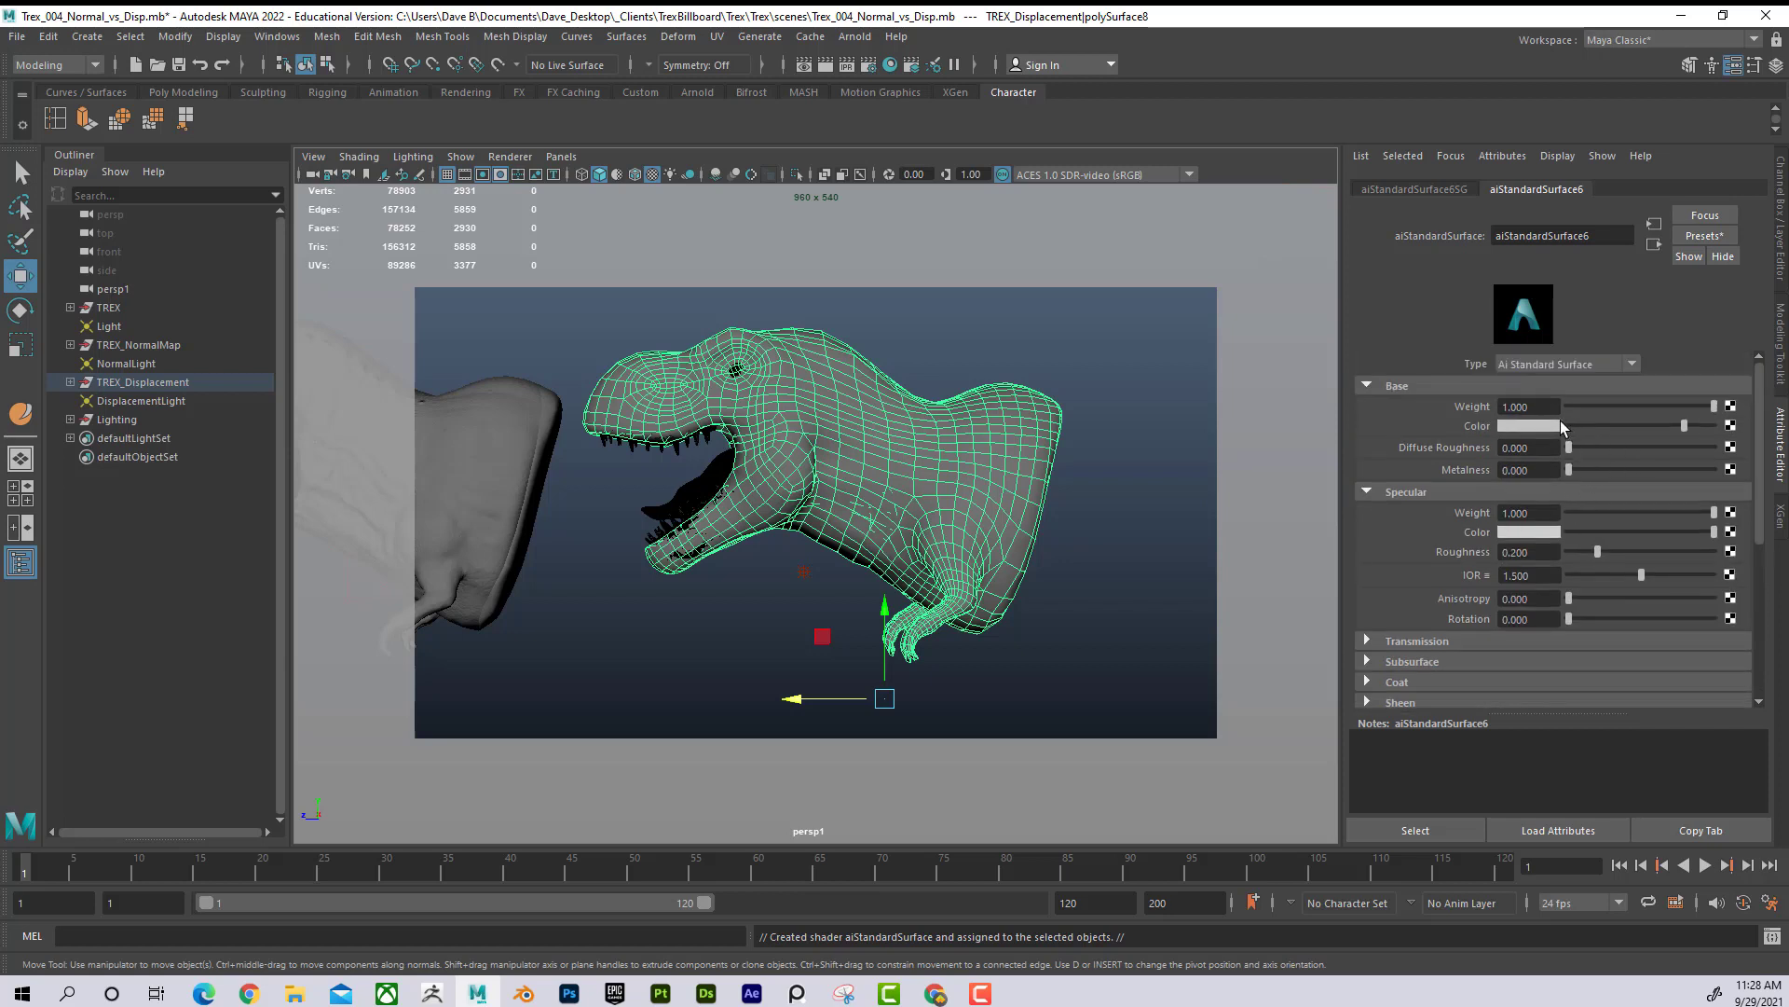
scroll(1560, 421, "down", 5)
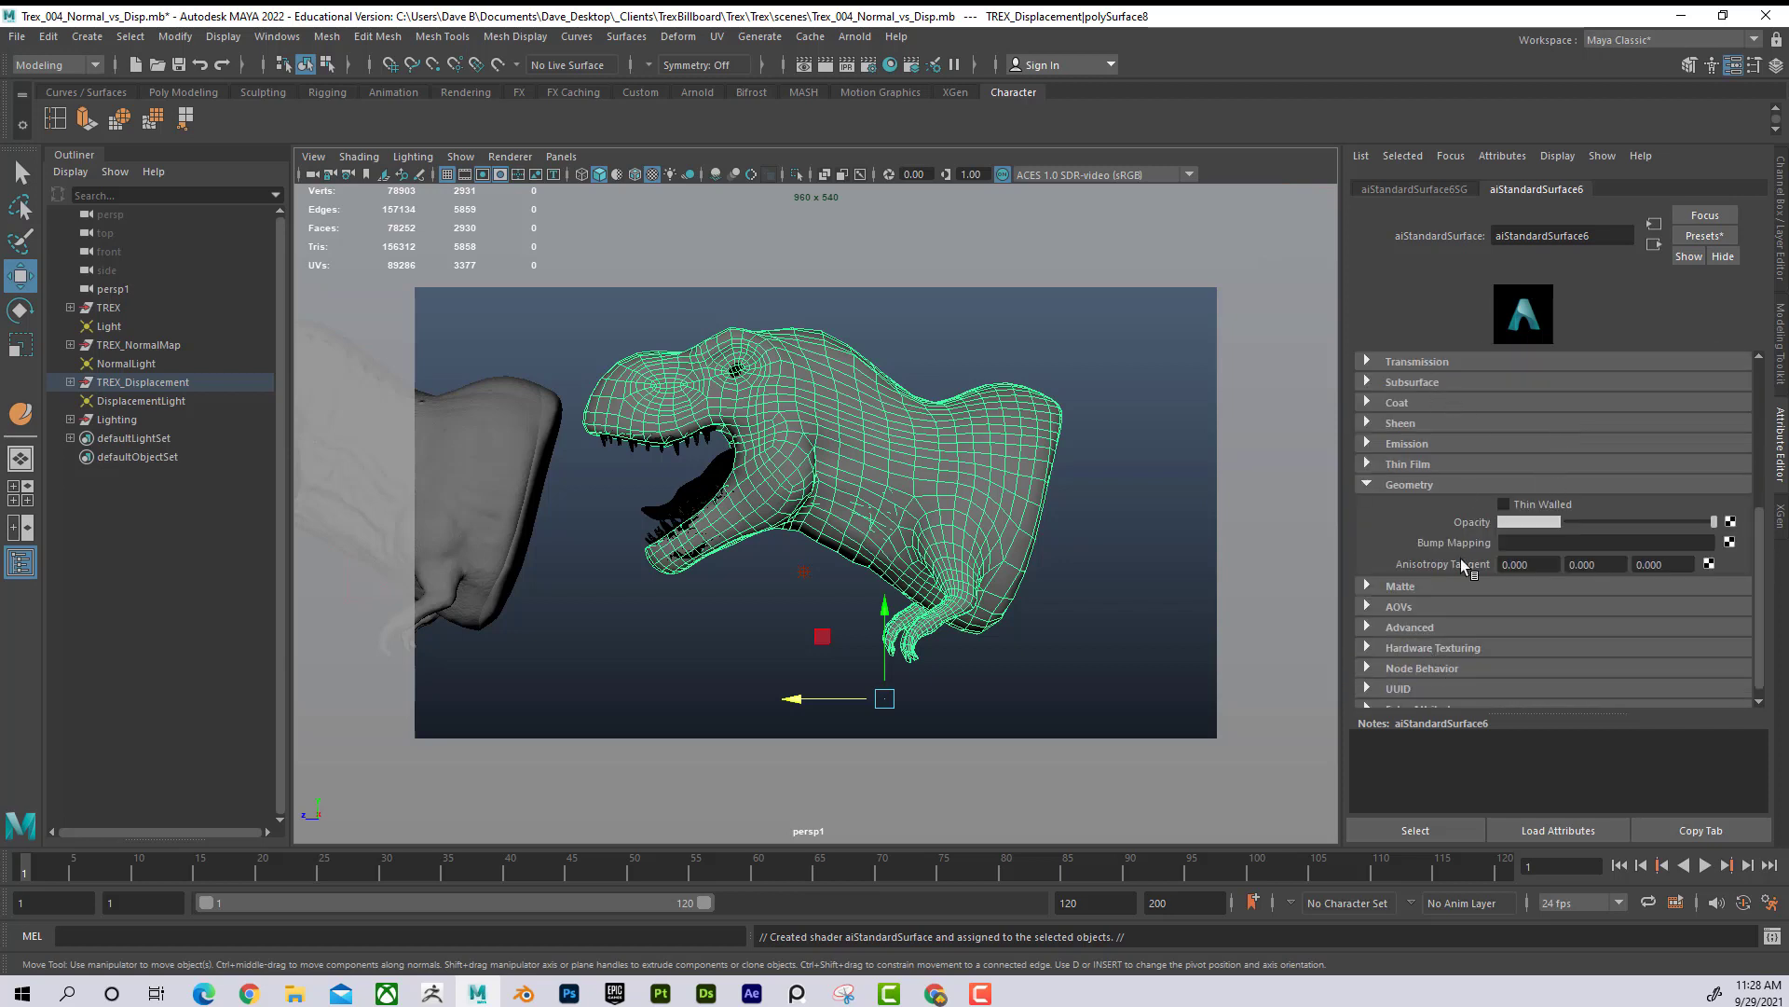
scroll(1504, 619, "up", 5)
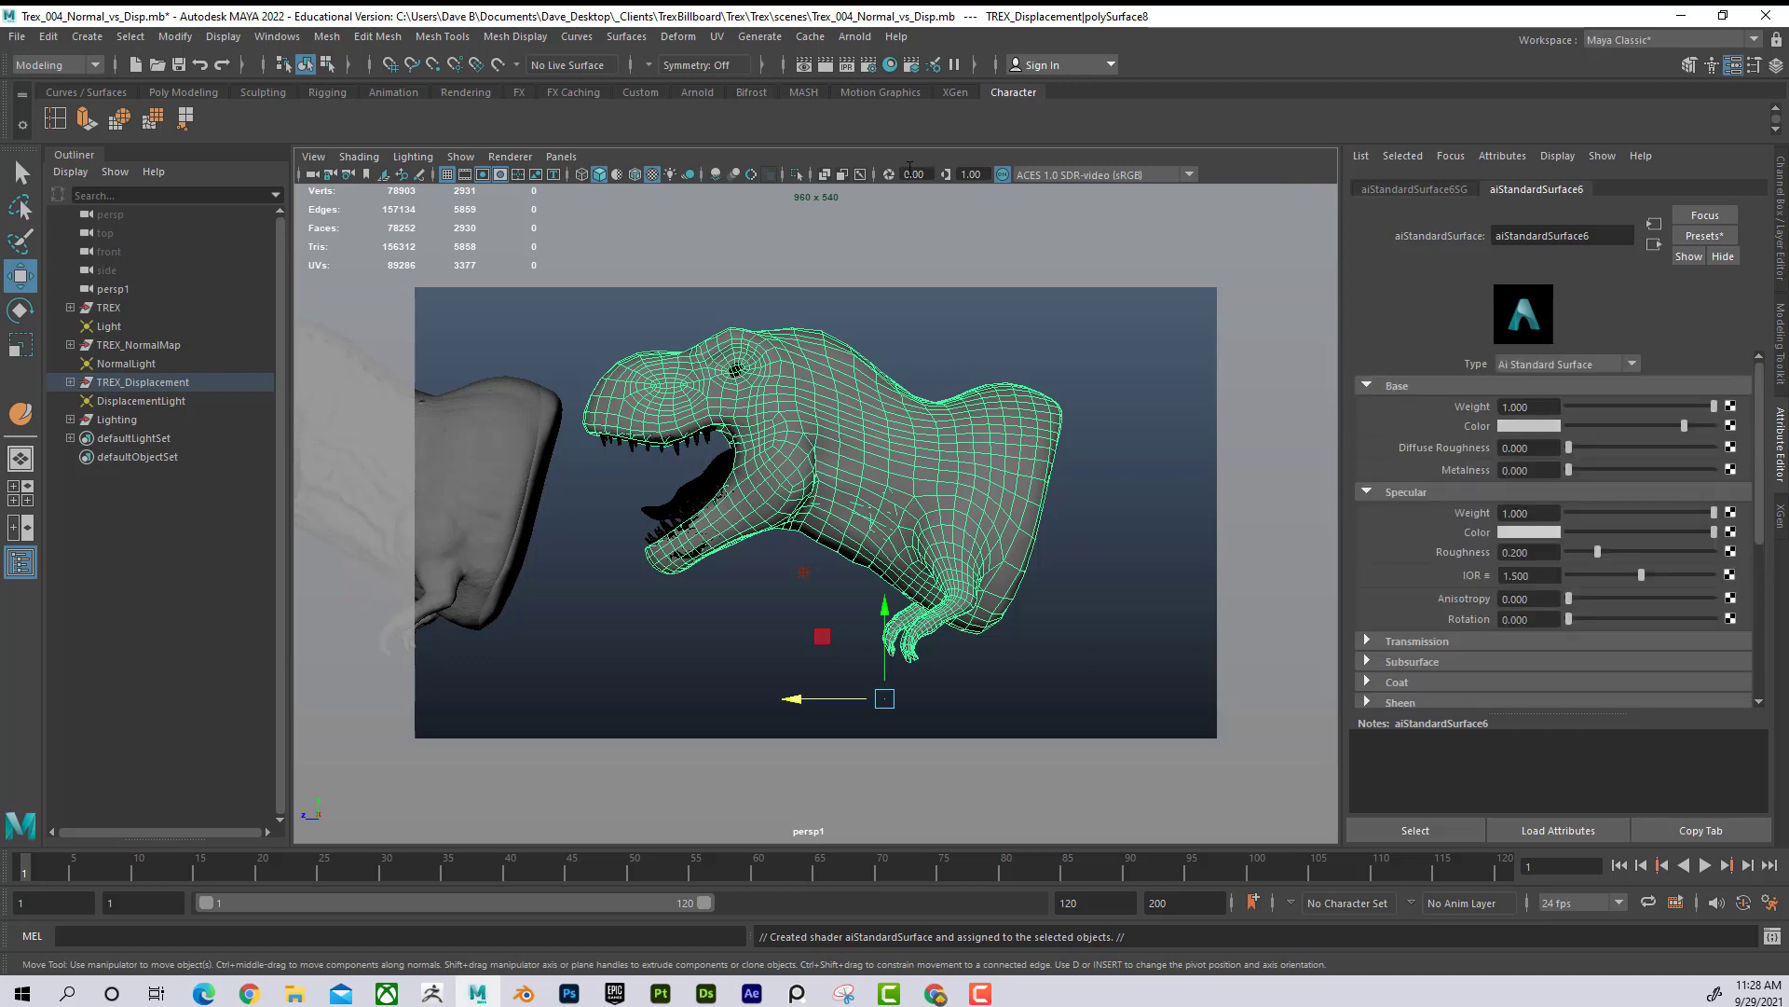
Step: Open Hypershade, select aiStandardSurface6 and graph its input and output connections
left_click(890, 65)
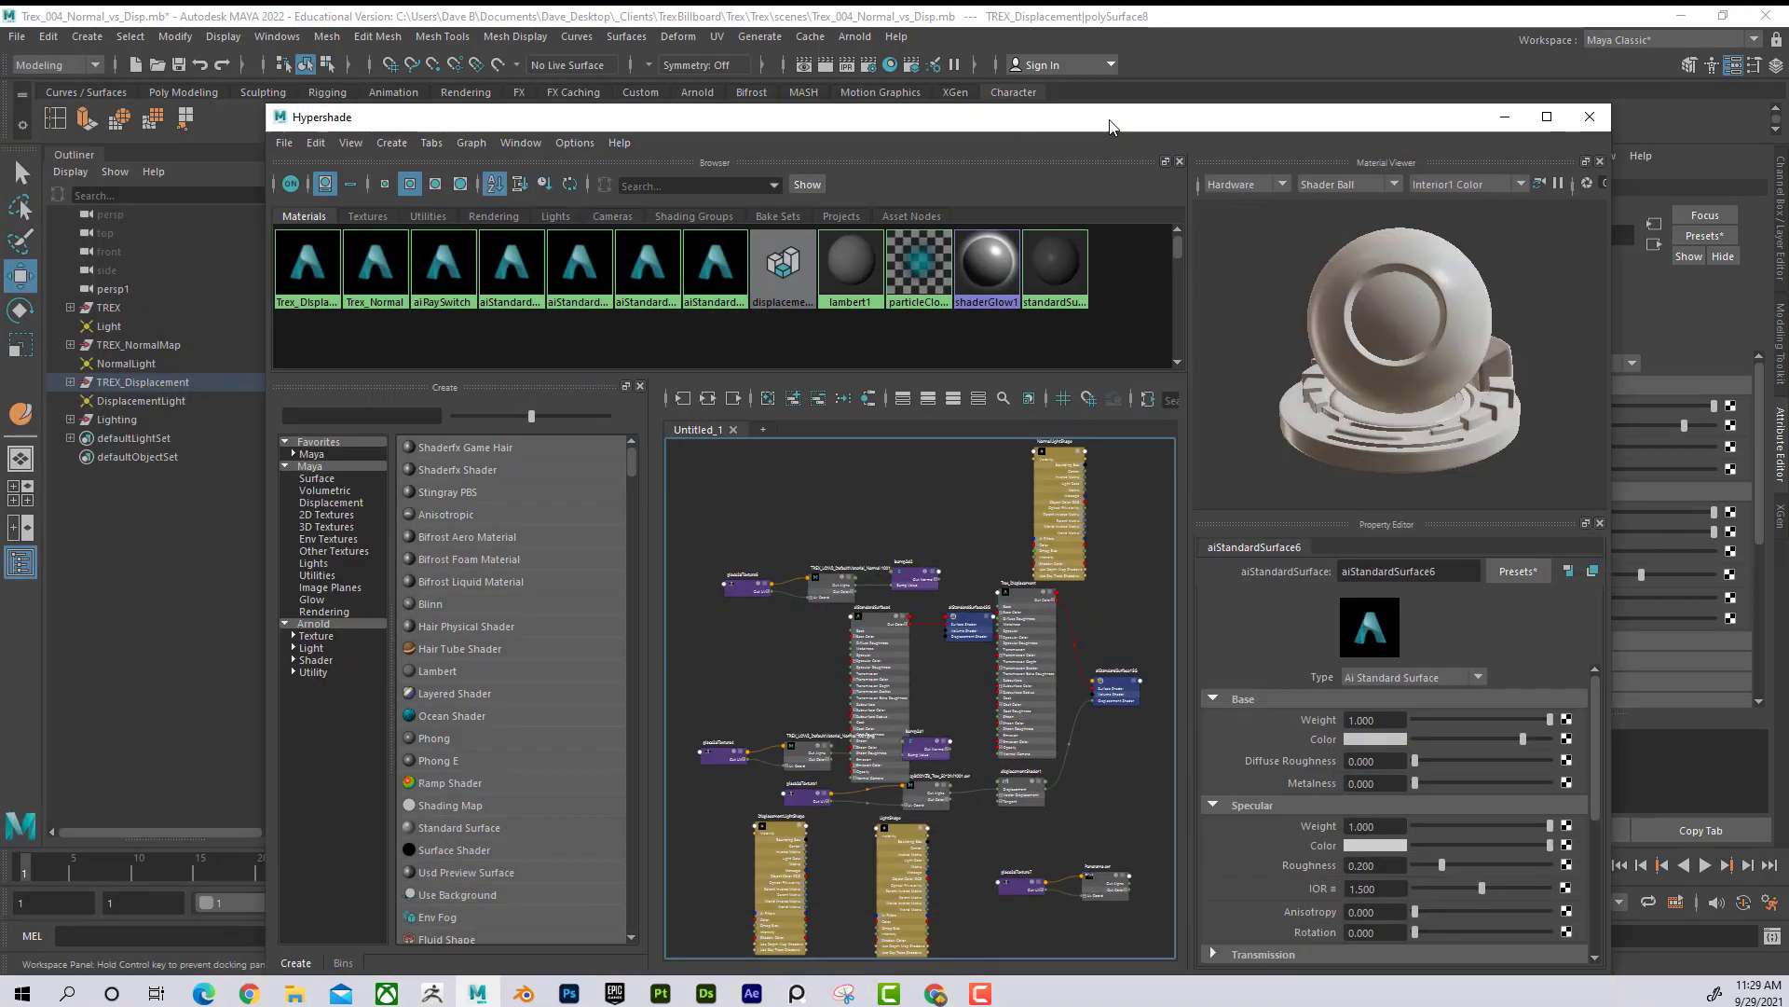
left_click_drag(1099, 140, 958, 419)
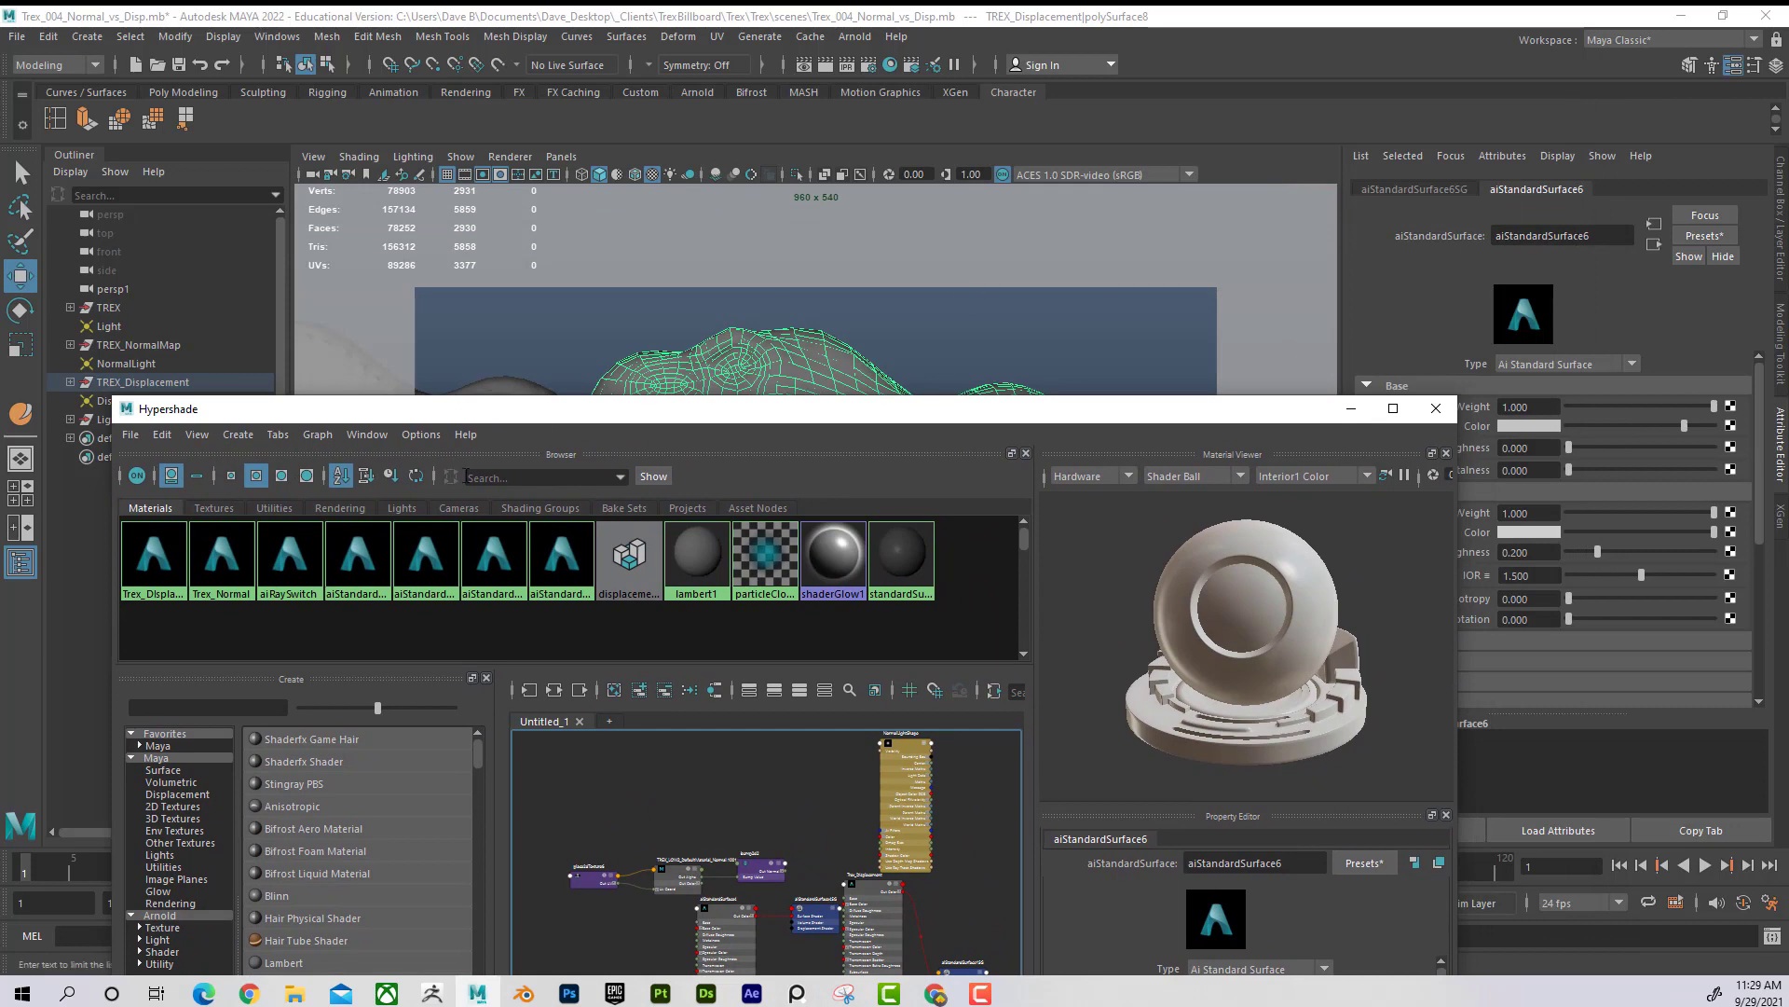
left_click_drag(568, 573, 583, 332)
left_click(584, 332)
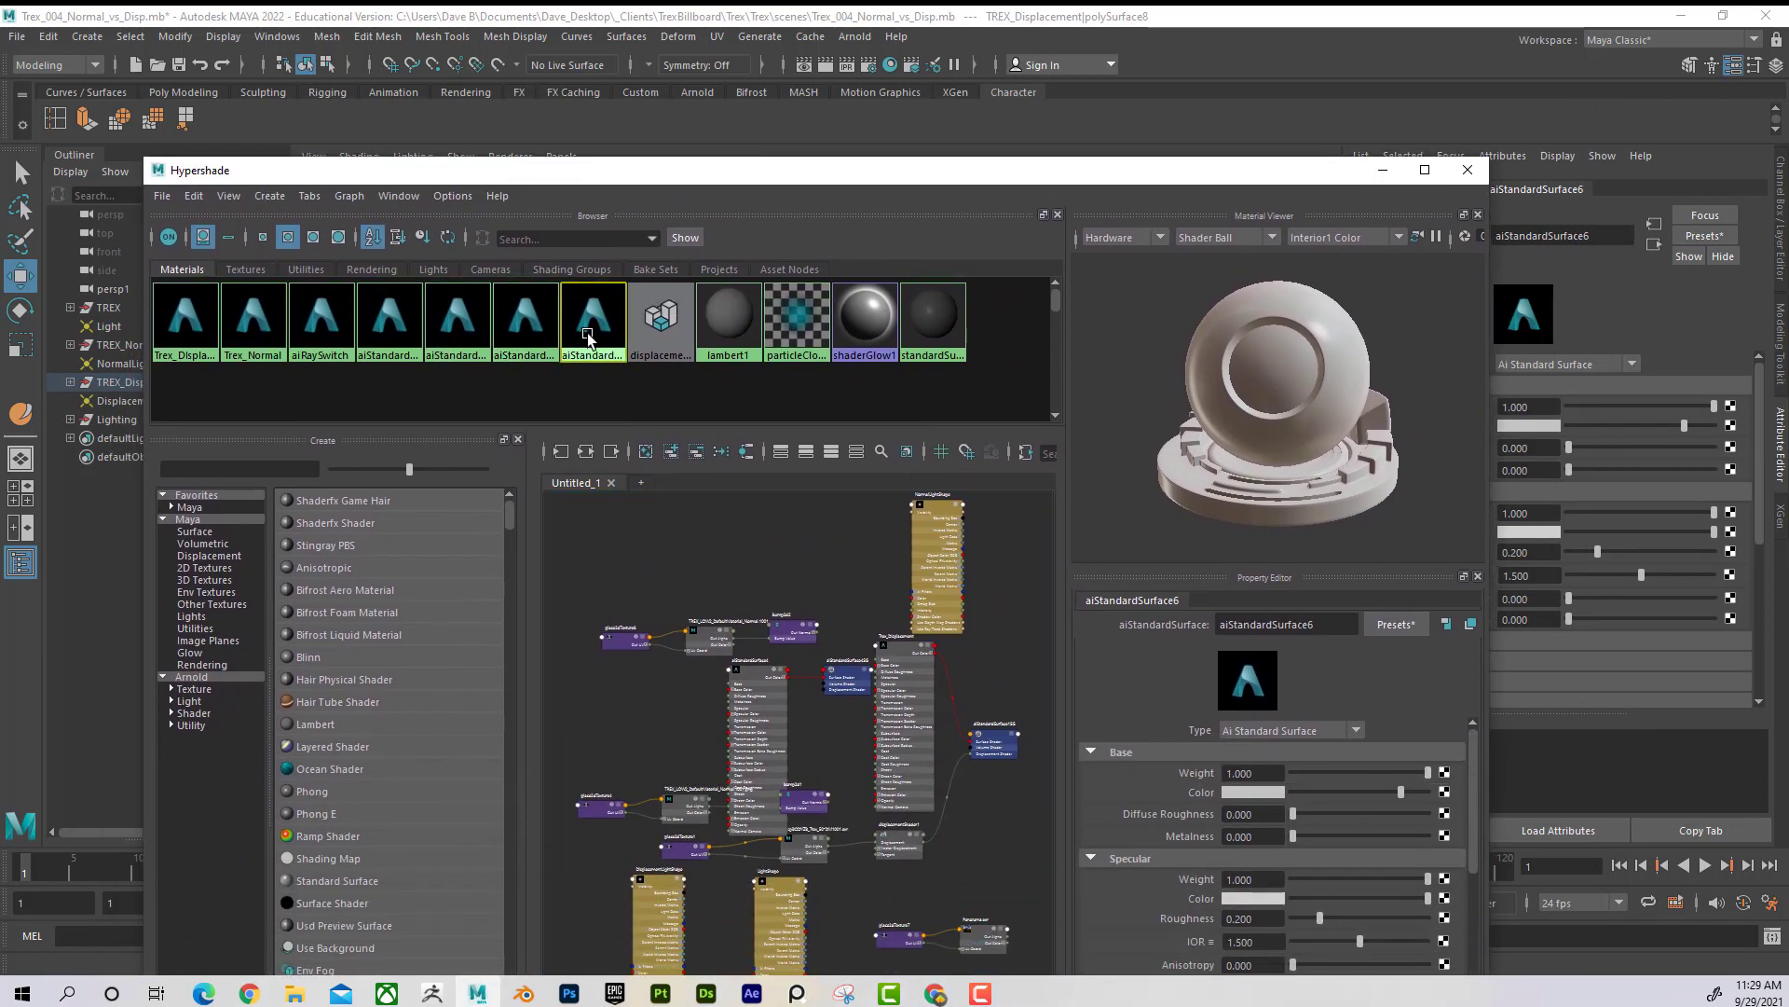
left_click(588, 452)
Step: Arrange the aiStandardSurface6 and aiStandardSurface6SG nodes and show the shading group's attributes
left_click_drag(858, 176, 849, 72)
left_click_drag(693, 462, 713, 462)
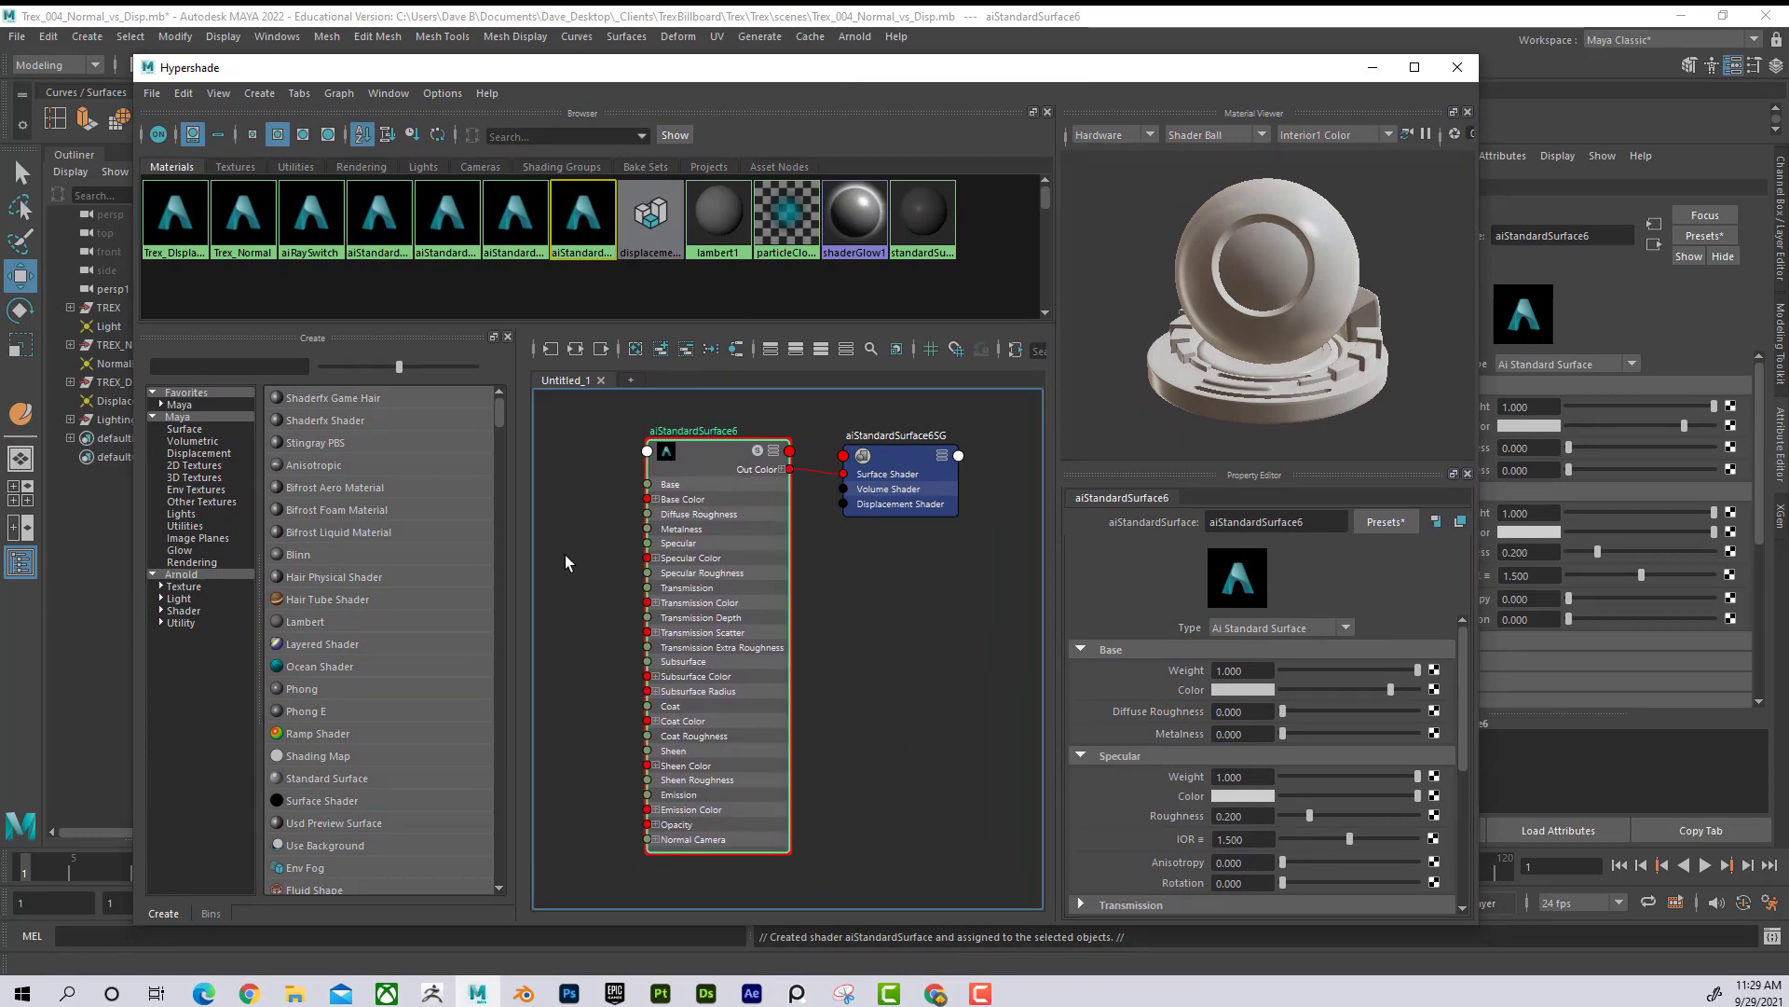
middle_click_drag(539, 566, 752, 531, "alt")
scroll(717, 532, "down", 2)
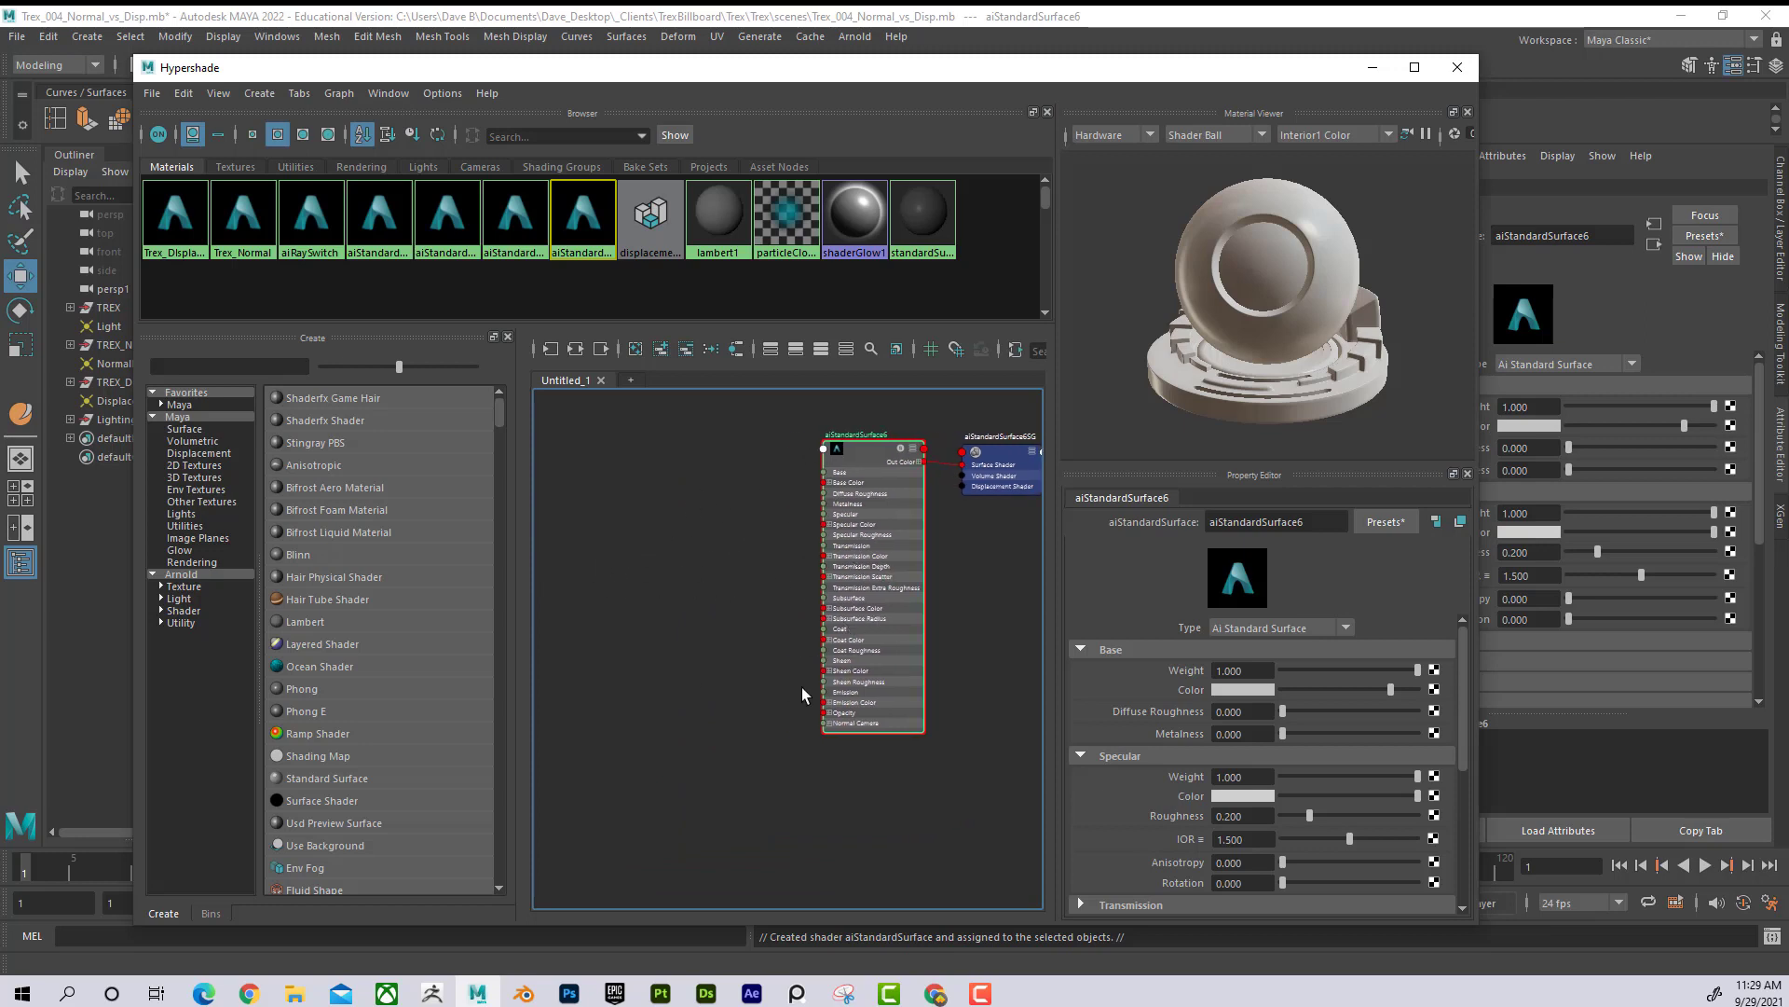
key("a")
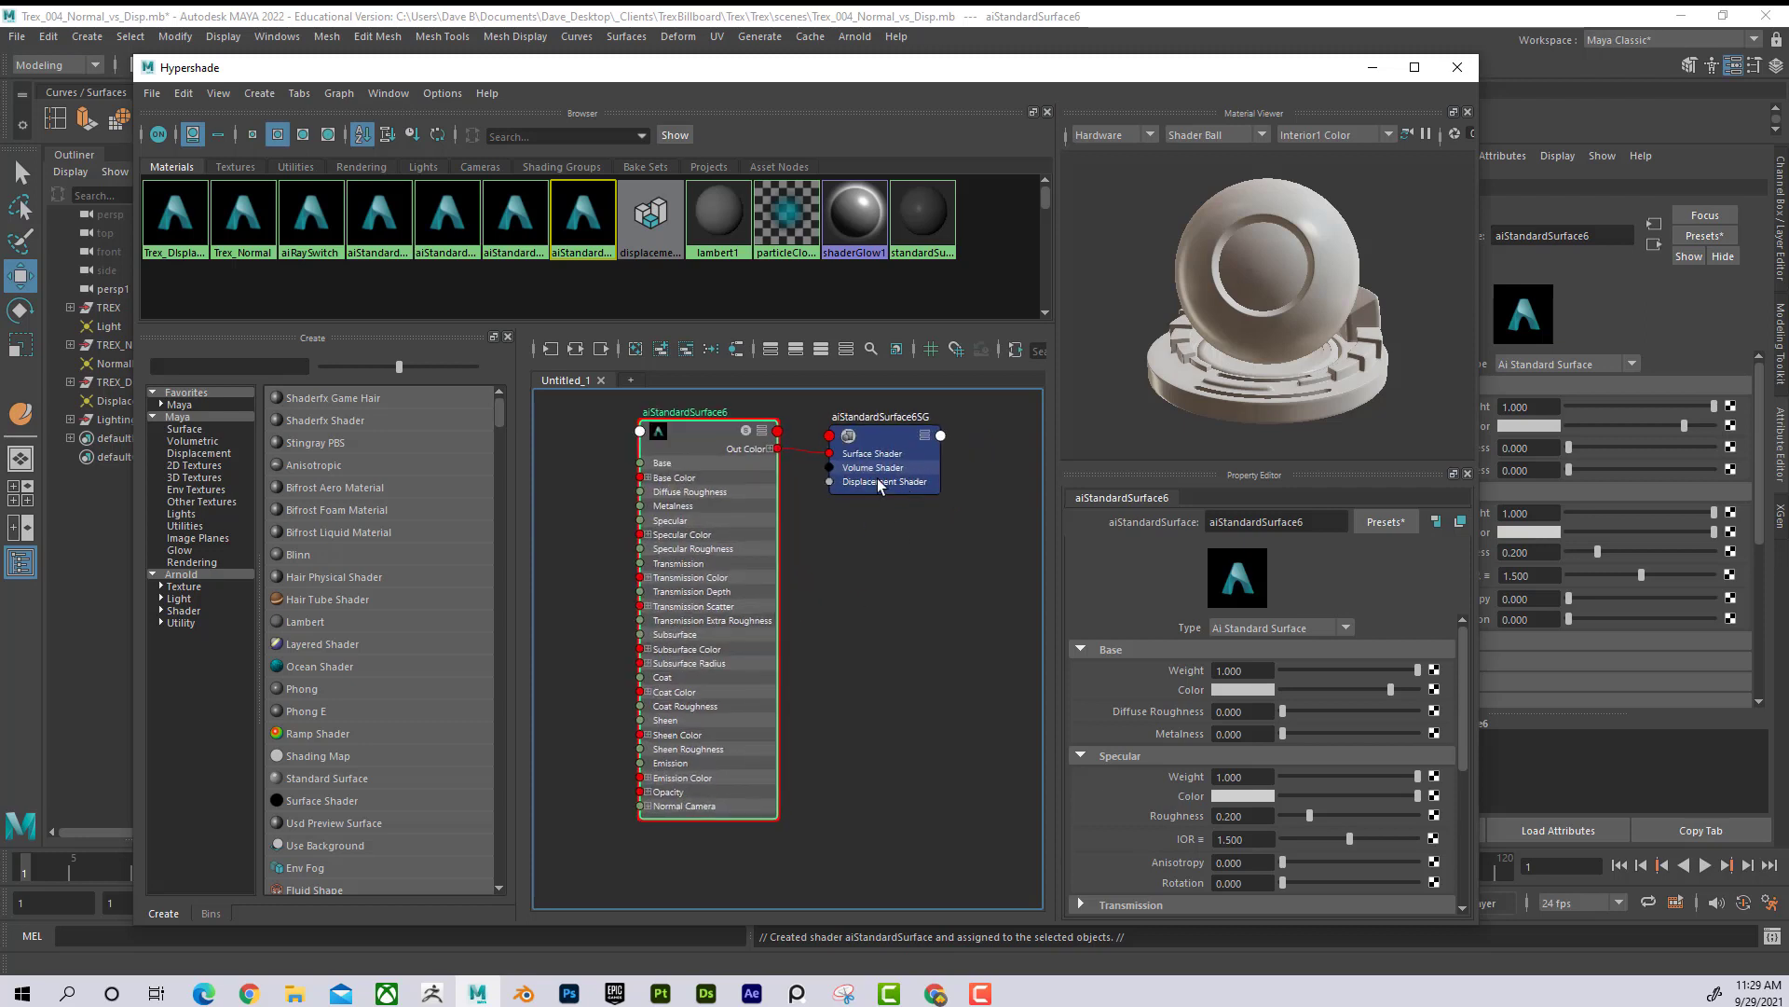
left_click_drag(881, 445, 907, 455)
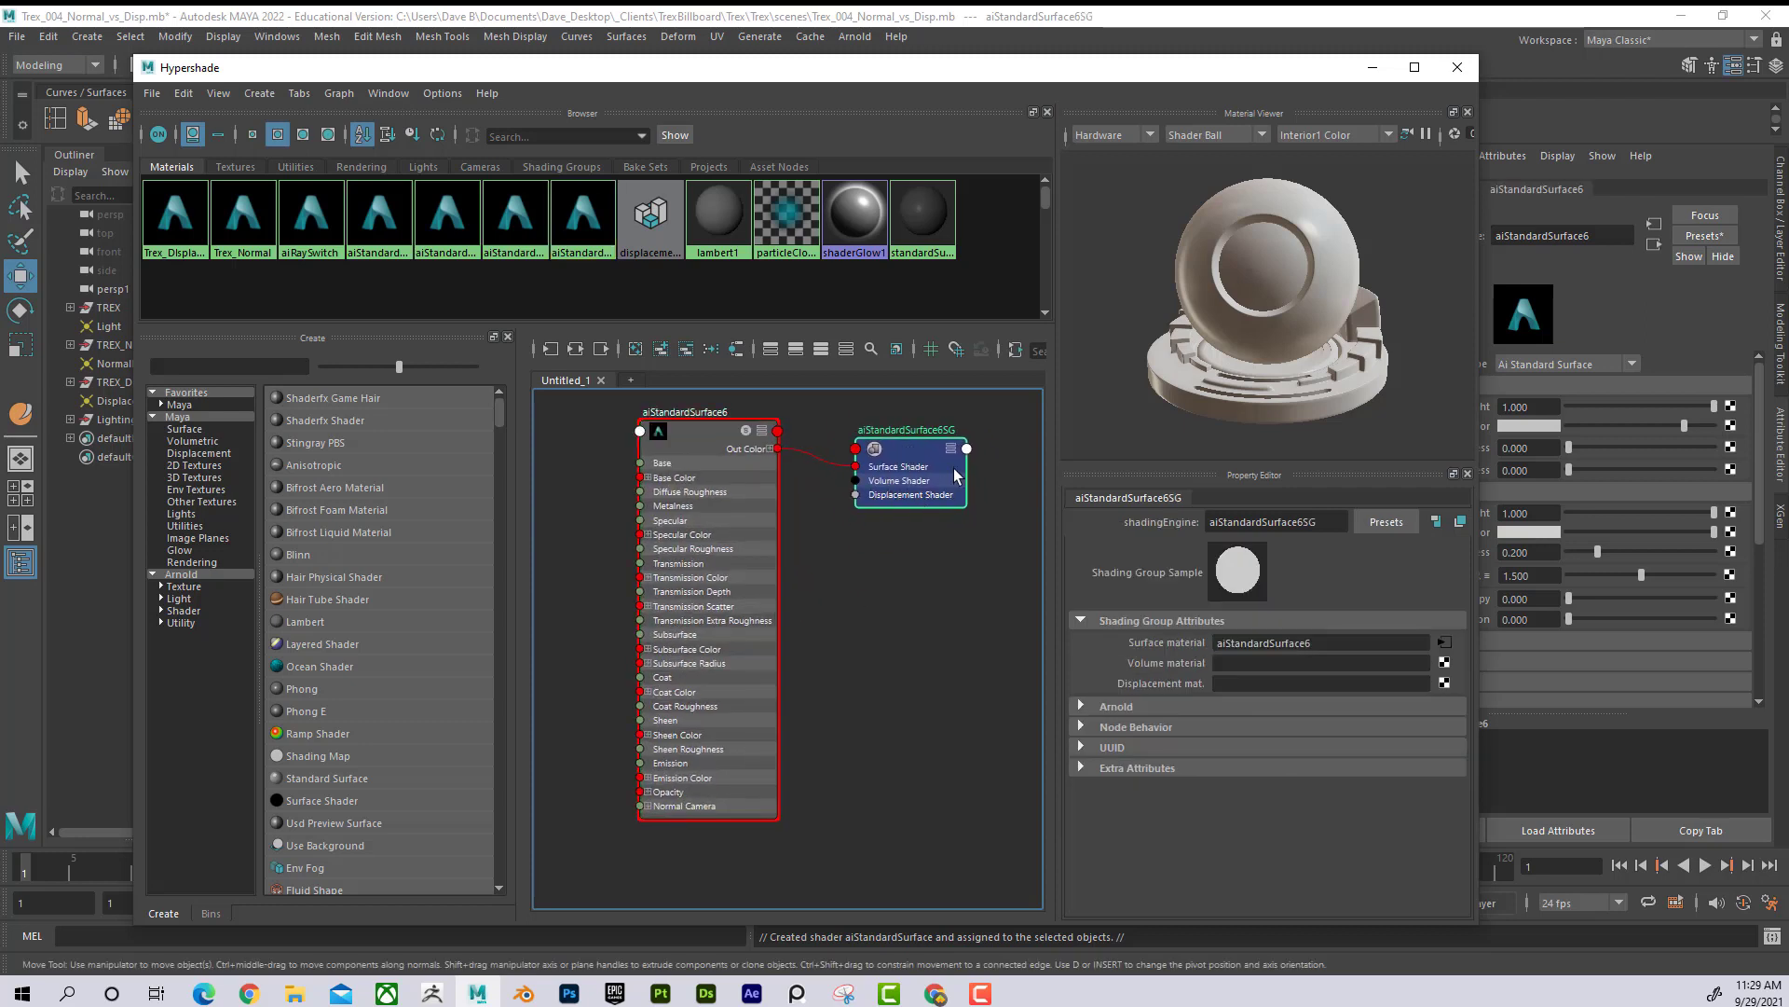
left_click_drag(1310, 79, 1158, 73)
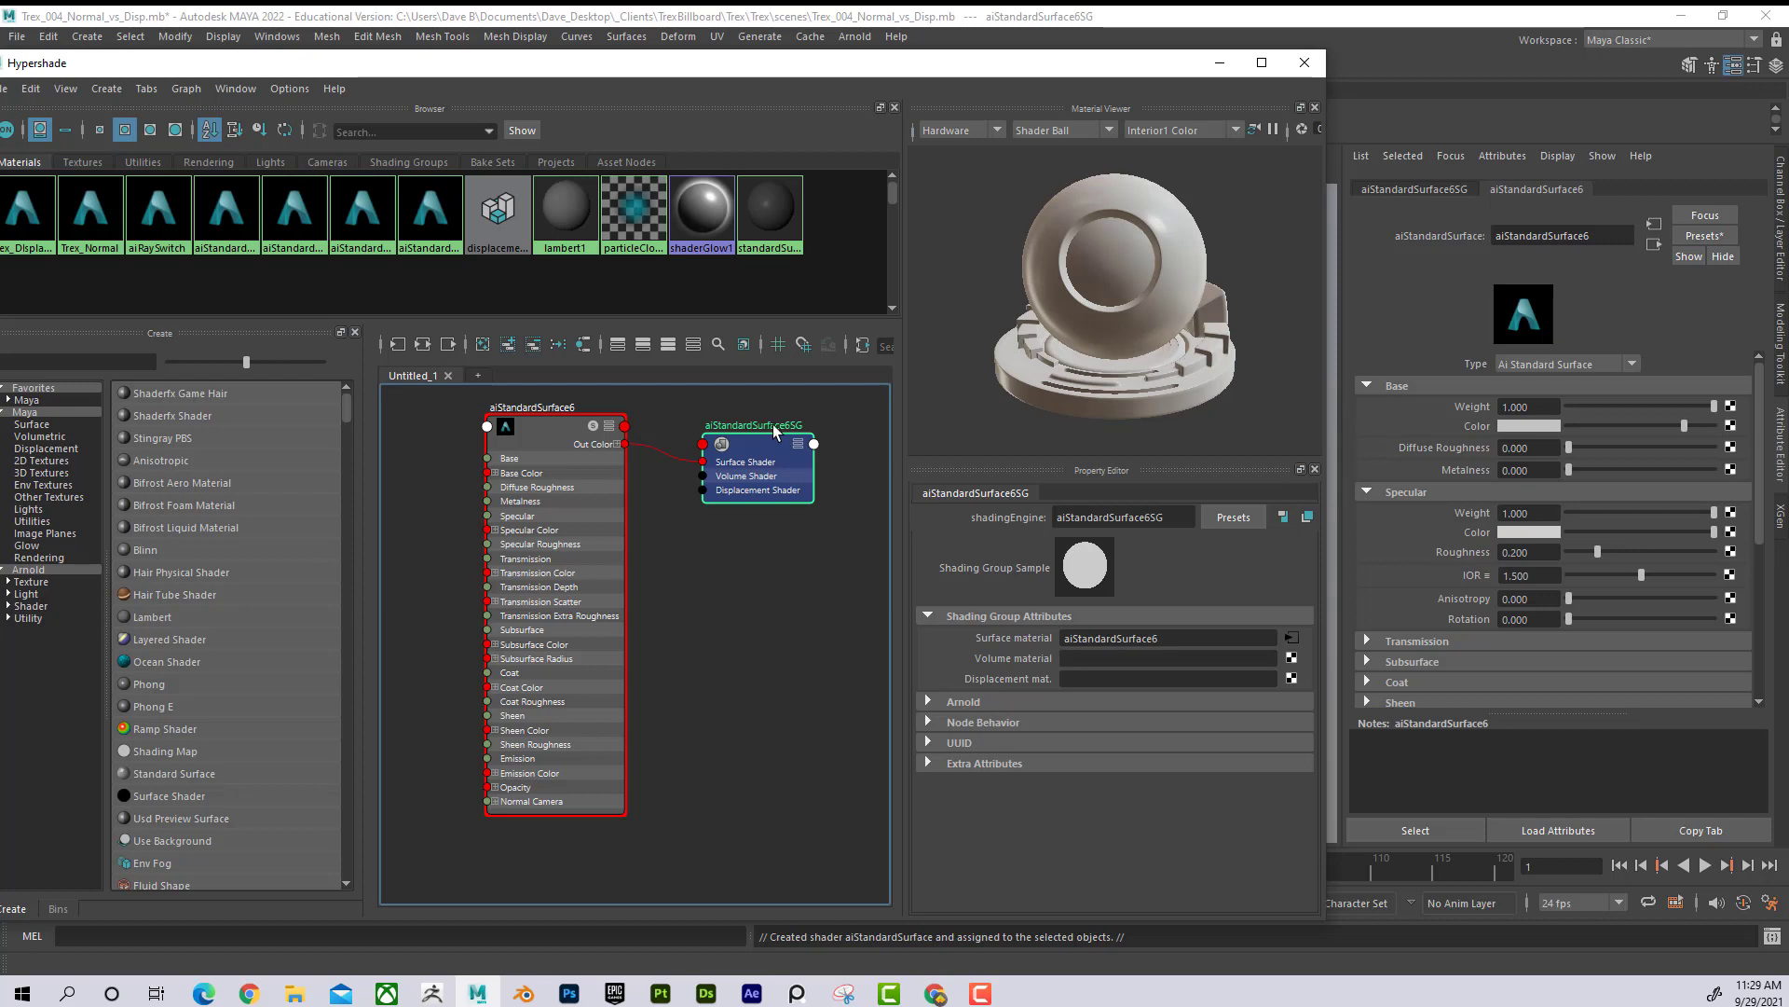
left_click(1428, 188)
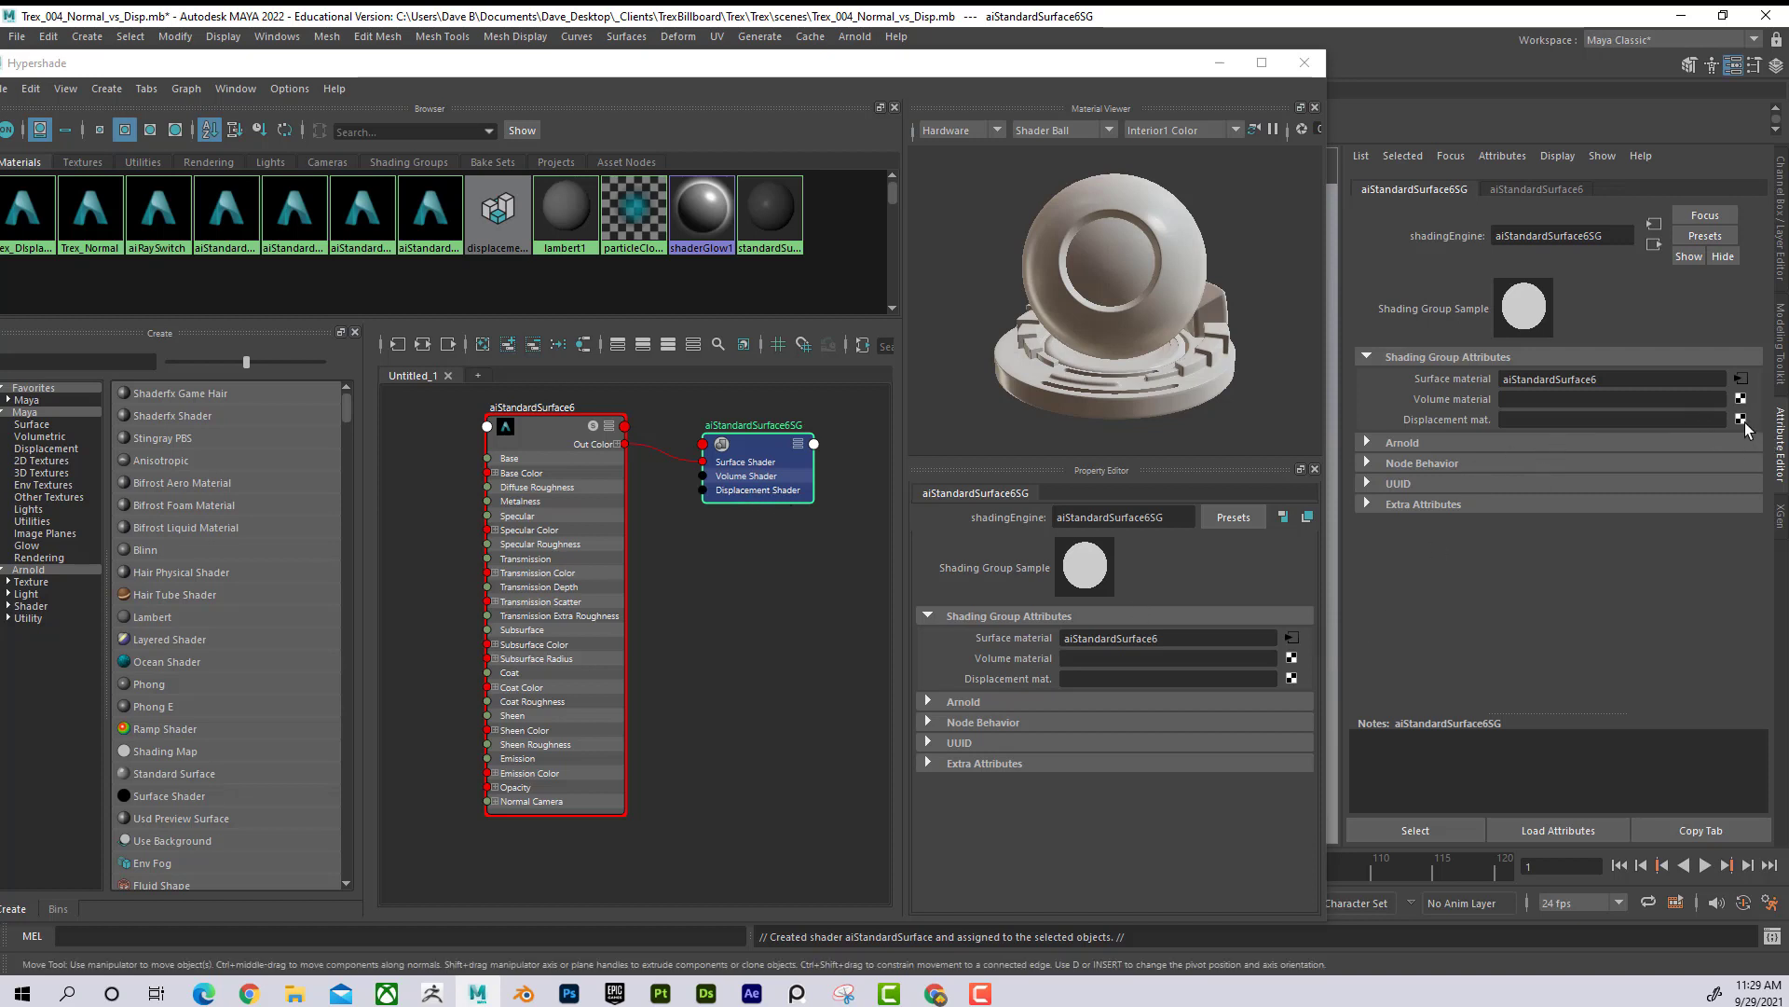
Step: Connect a new File texture node to the shading group's displacement material slot
left_click(1292, 679)
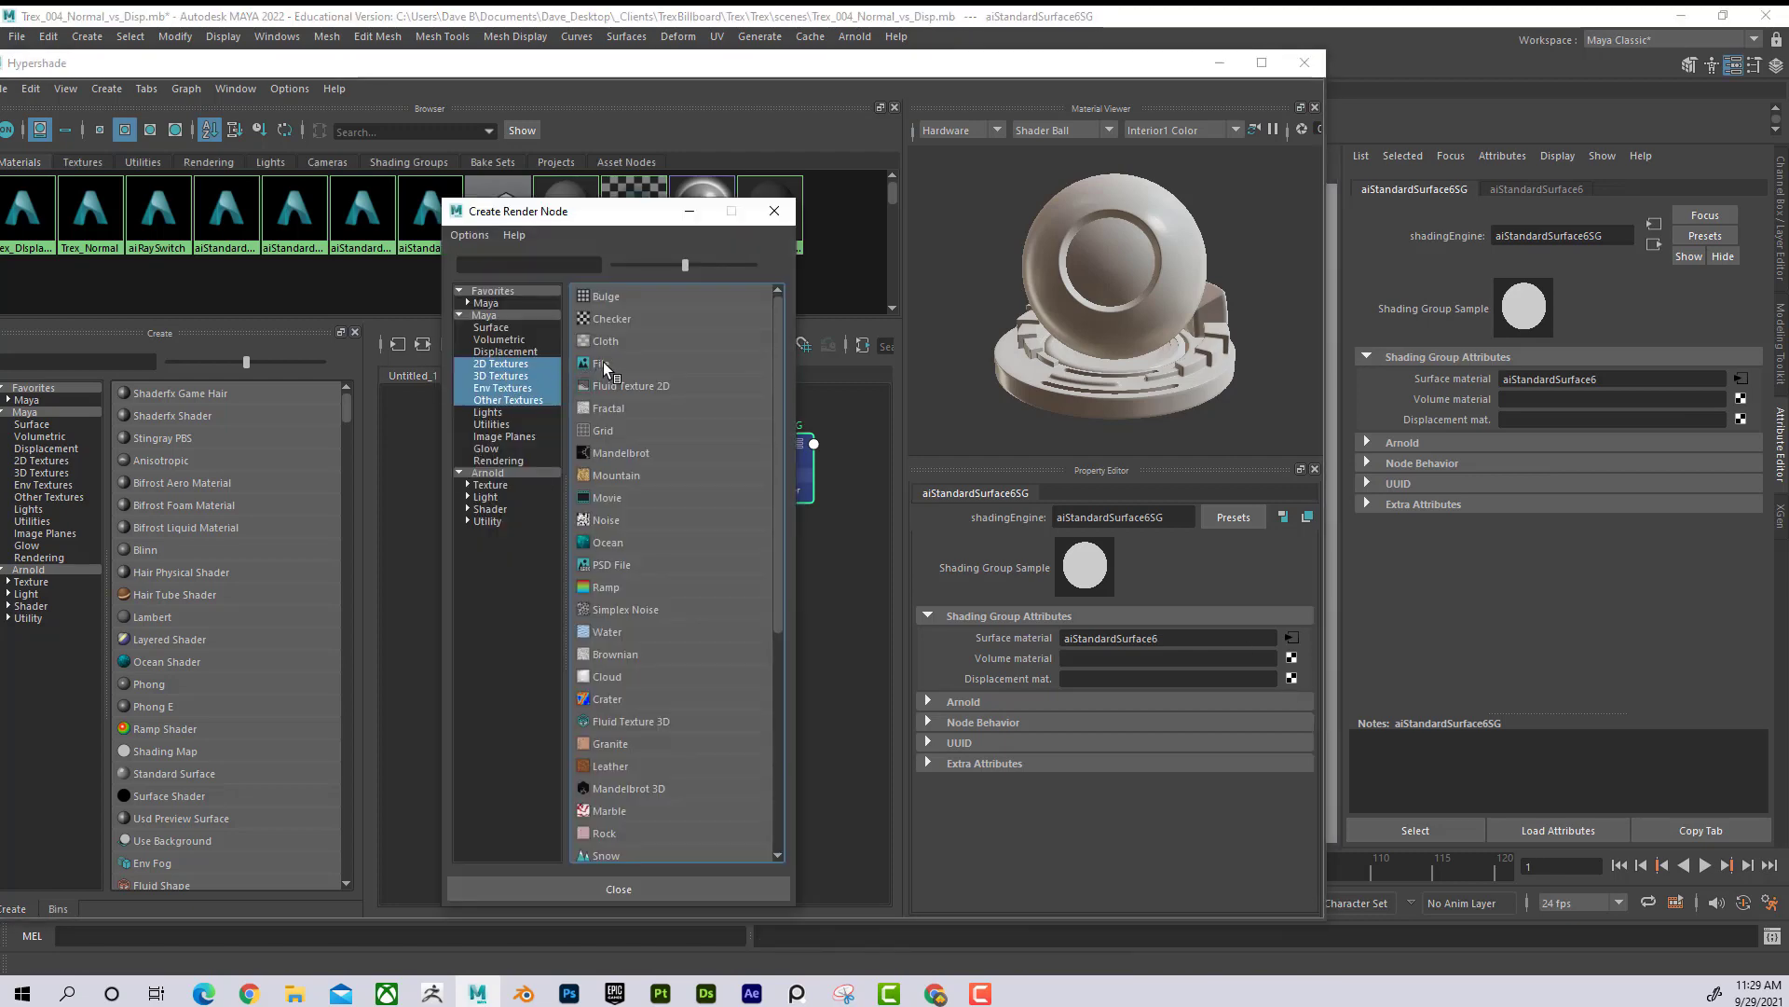
left_click(601, 365)
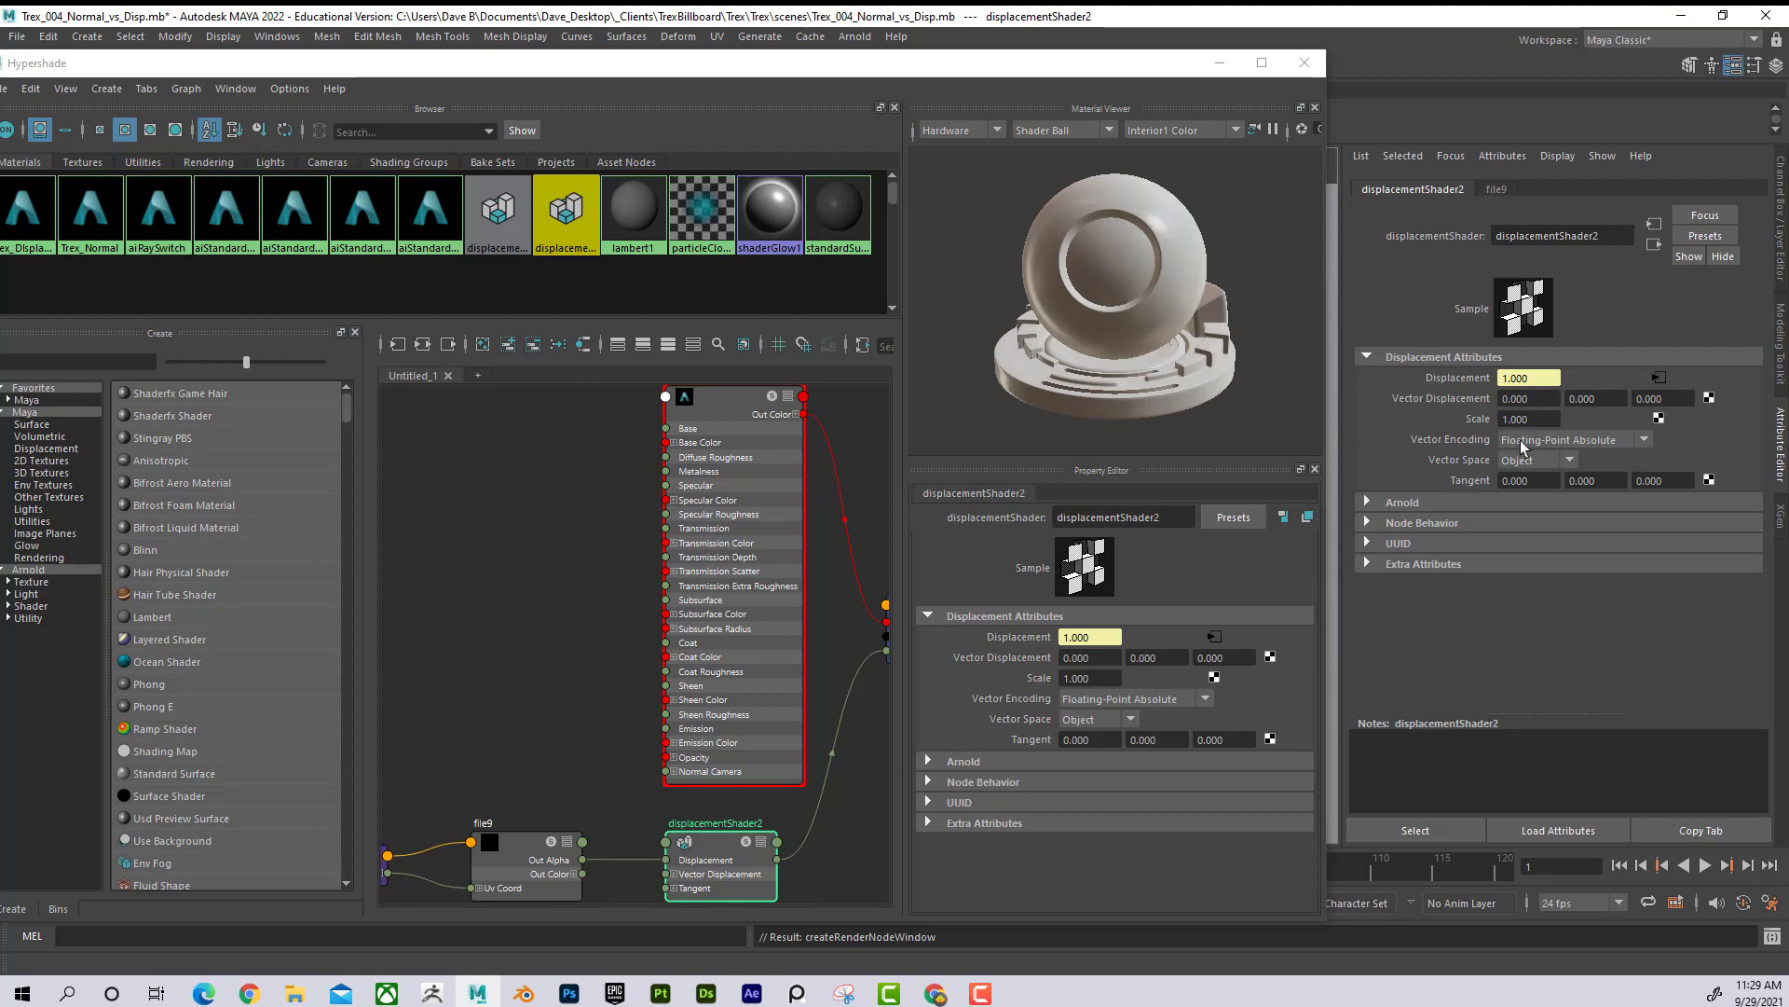
left_click(1261, 65)
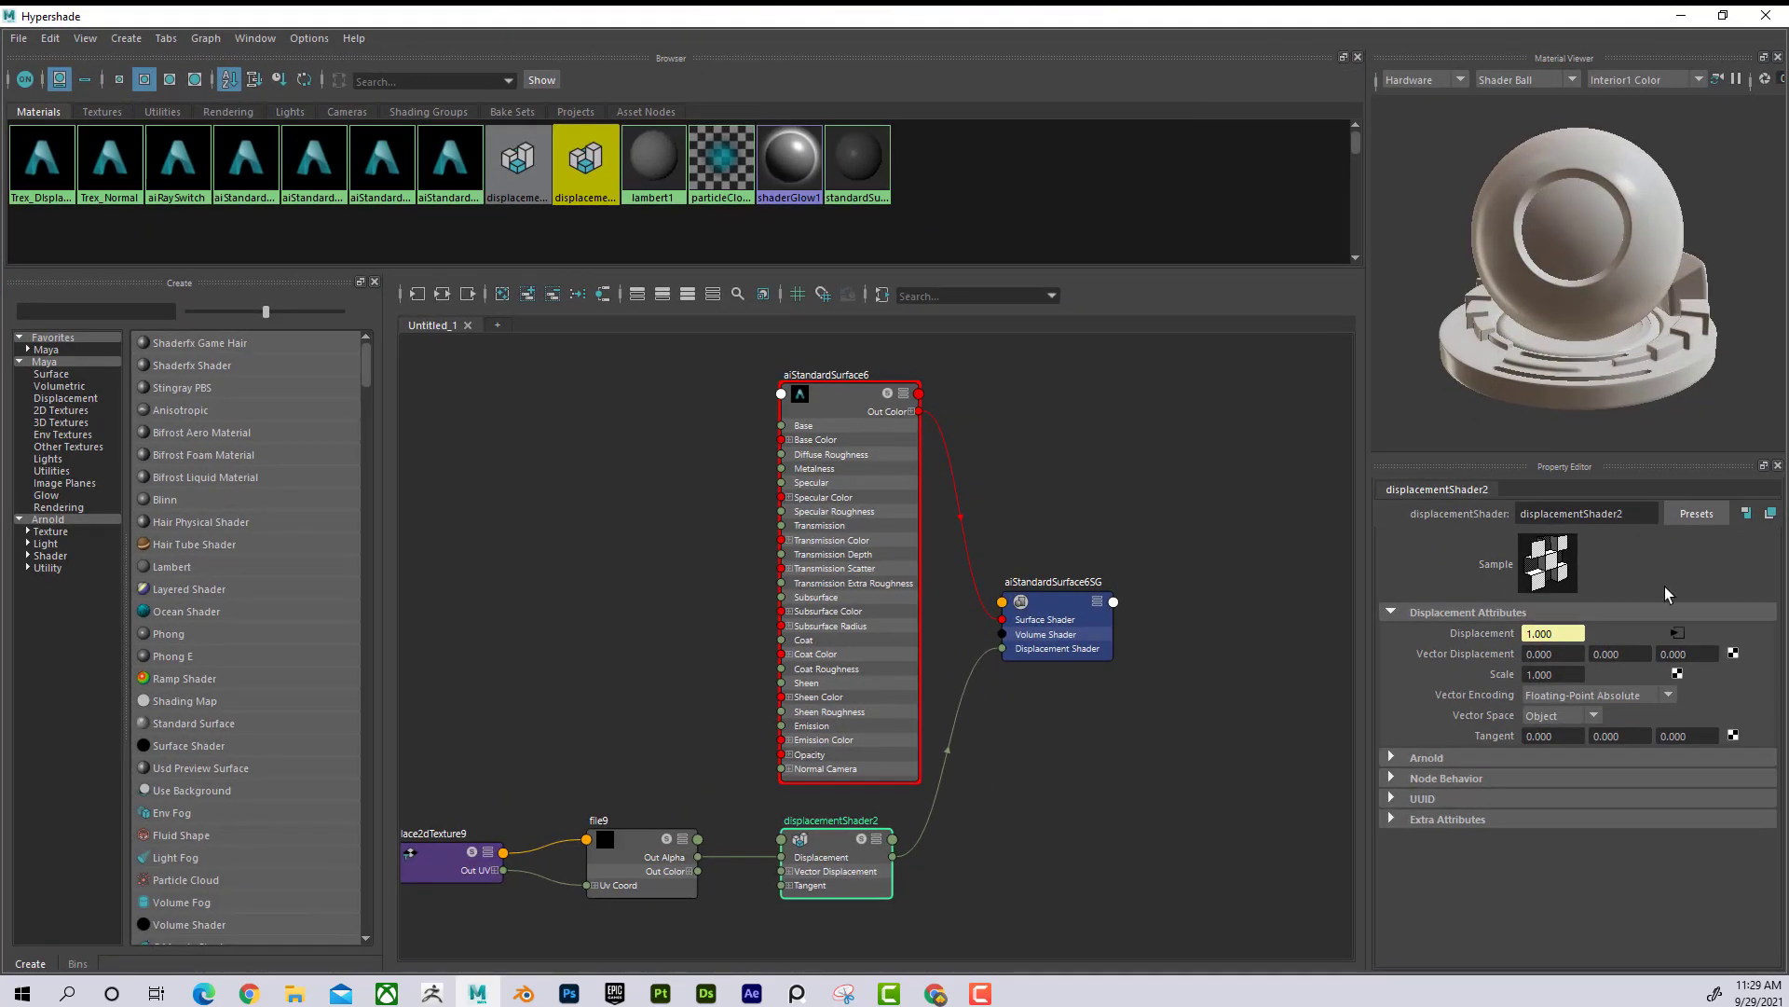
Step: Load DispBODYZB_Trex_50-DM1001.exr from the Displacement folder into the displacement file node
left_click(1678, 634)
left_click(1761, 642)
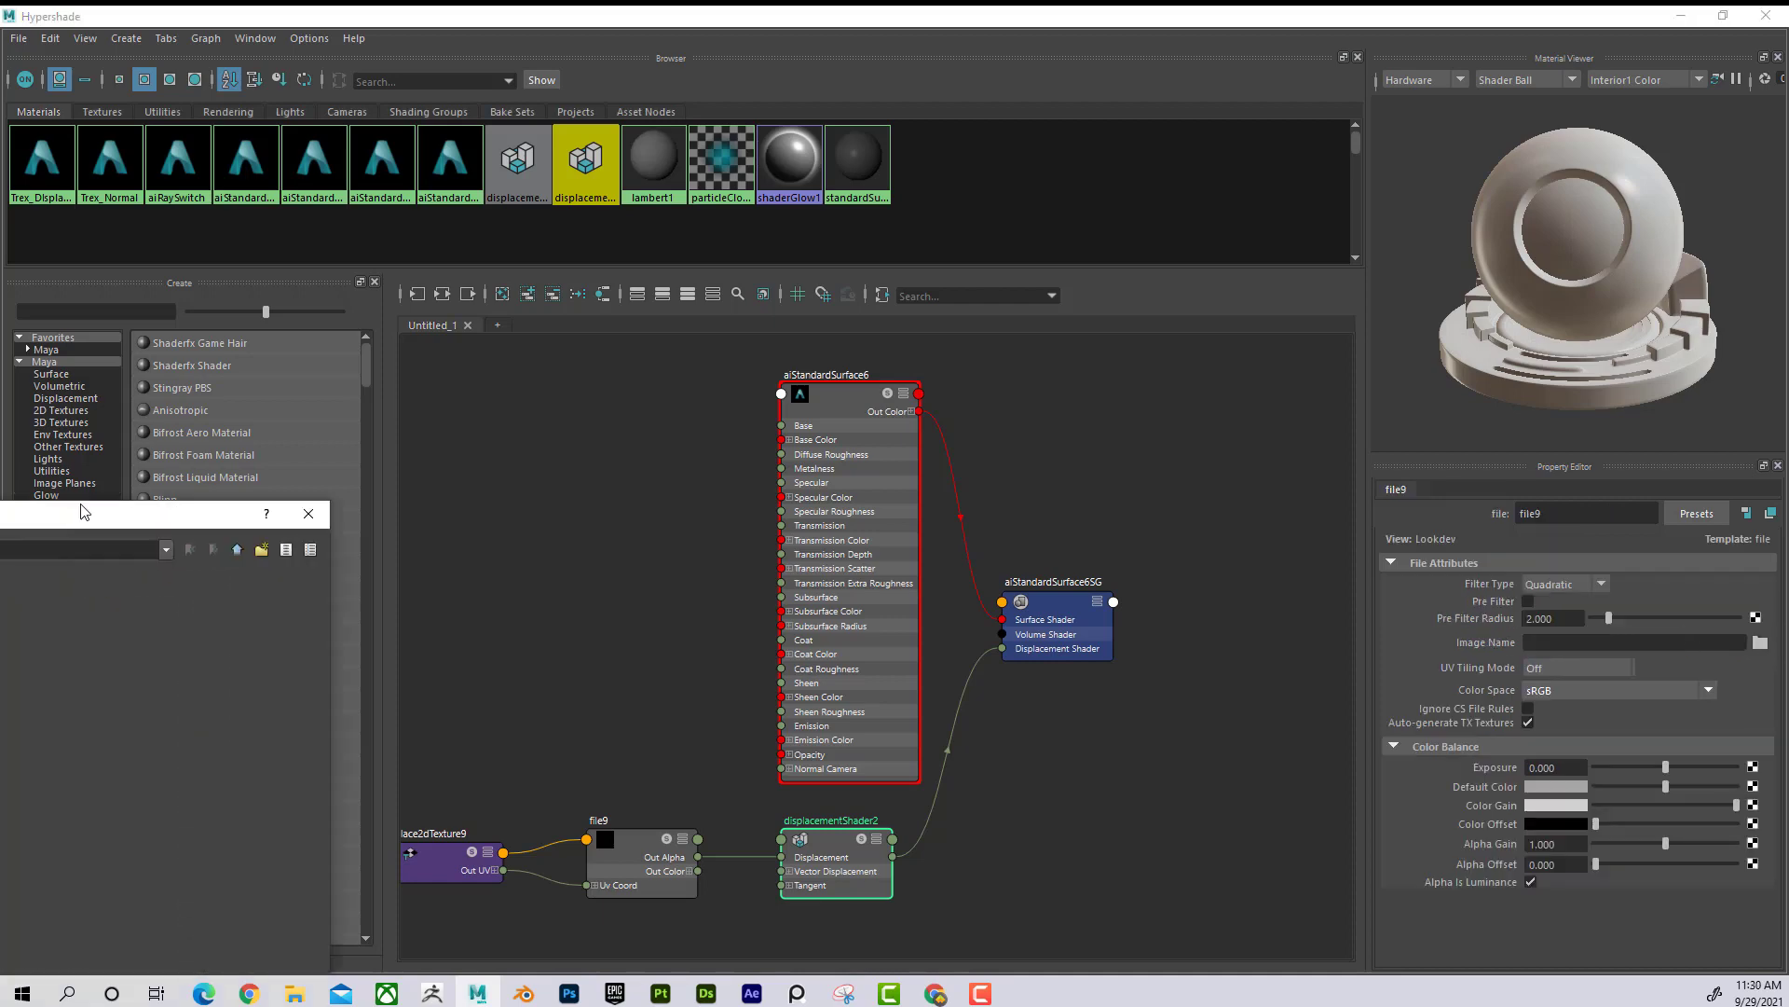
scroll(736, 387, "down", 4)
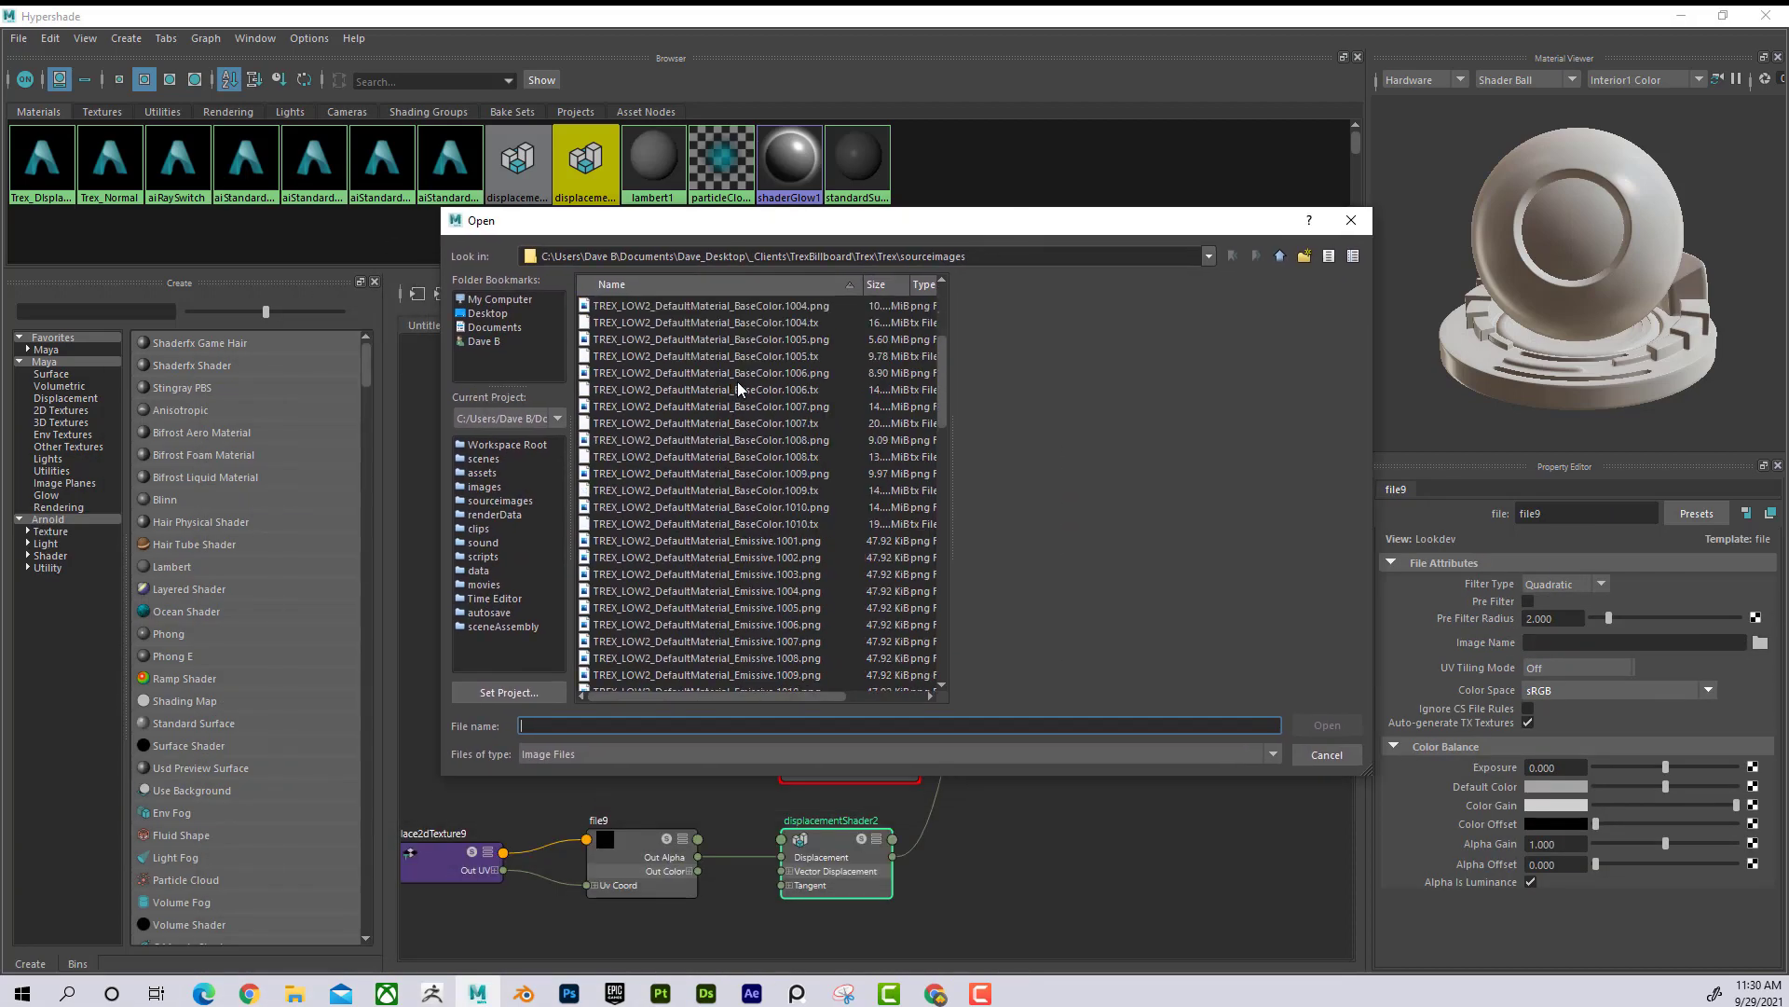
scroll(746, 389, "up", 5)
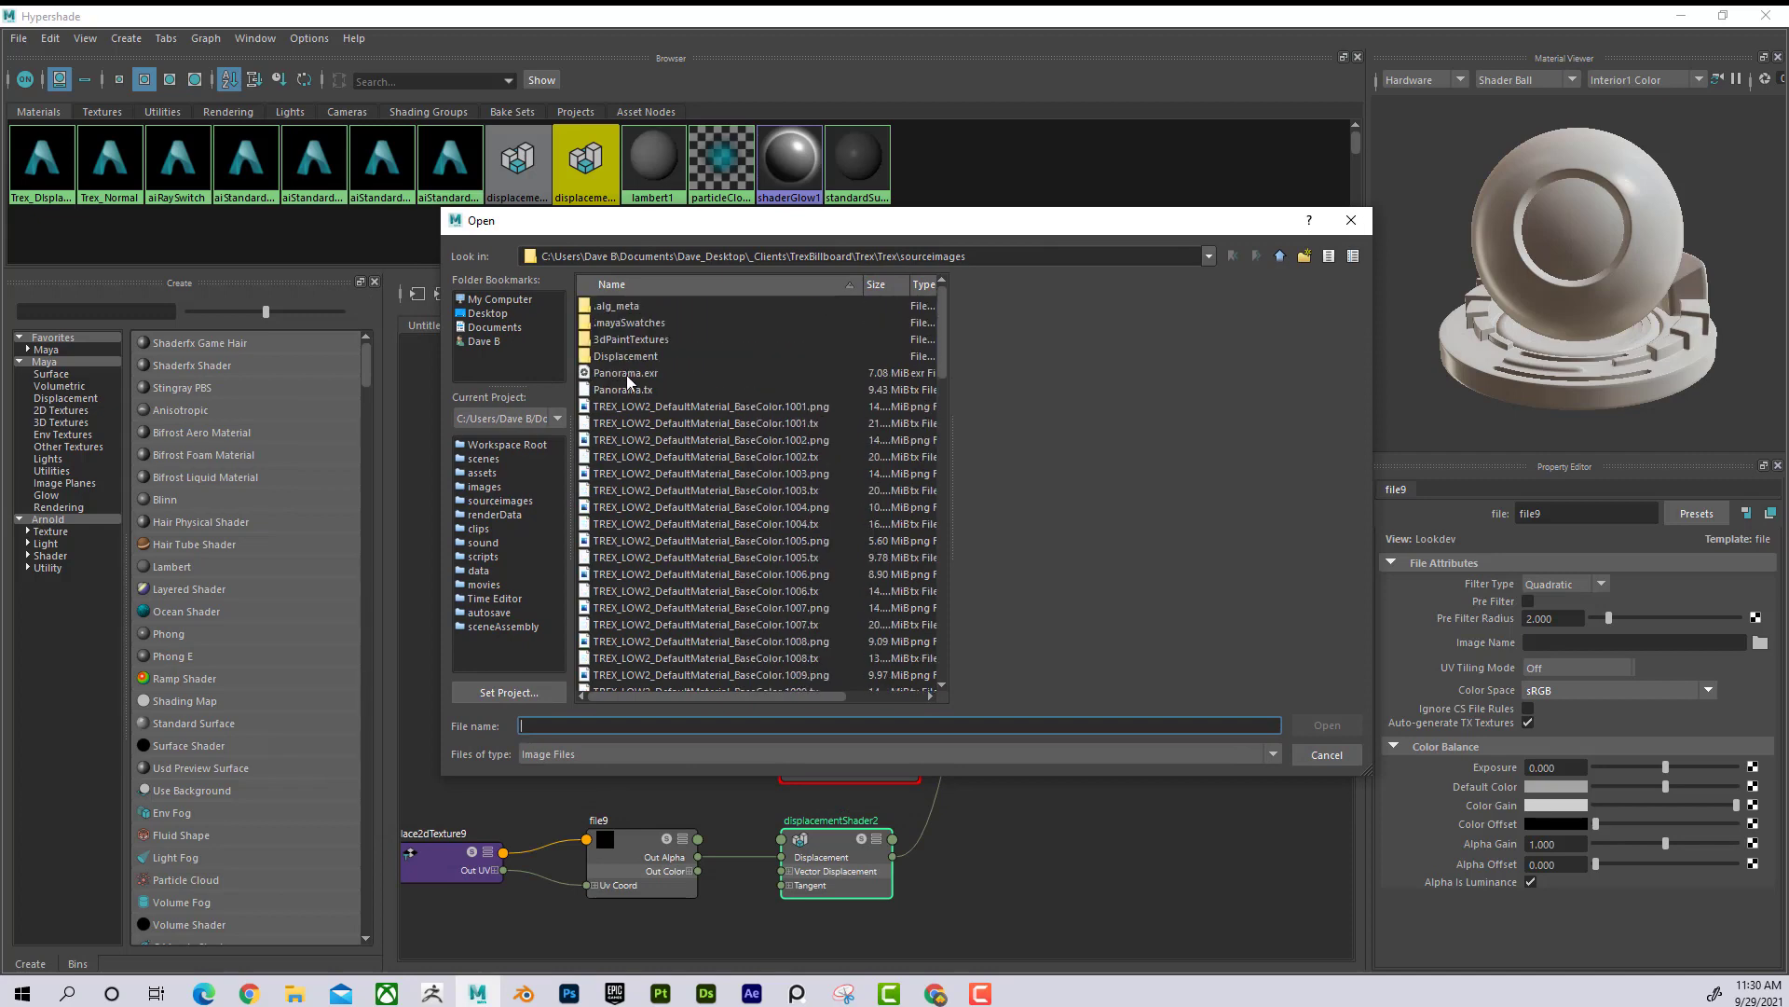
double_click(621, 351)
left_click(662, 308)
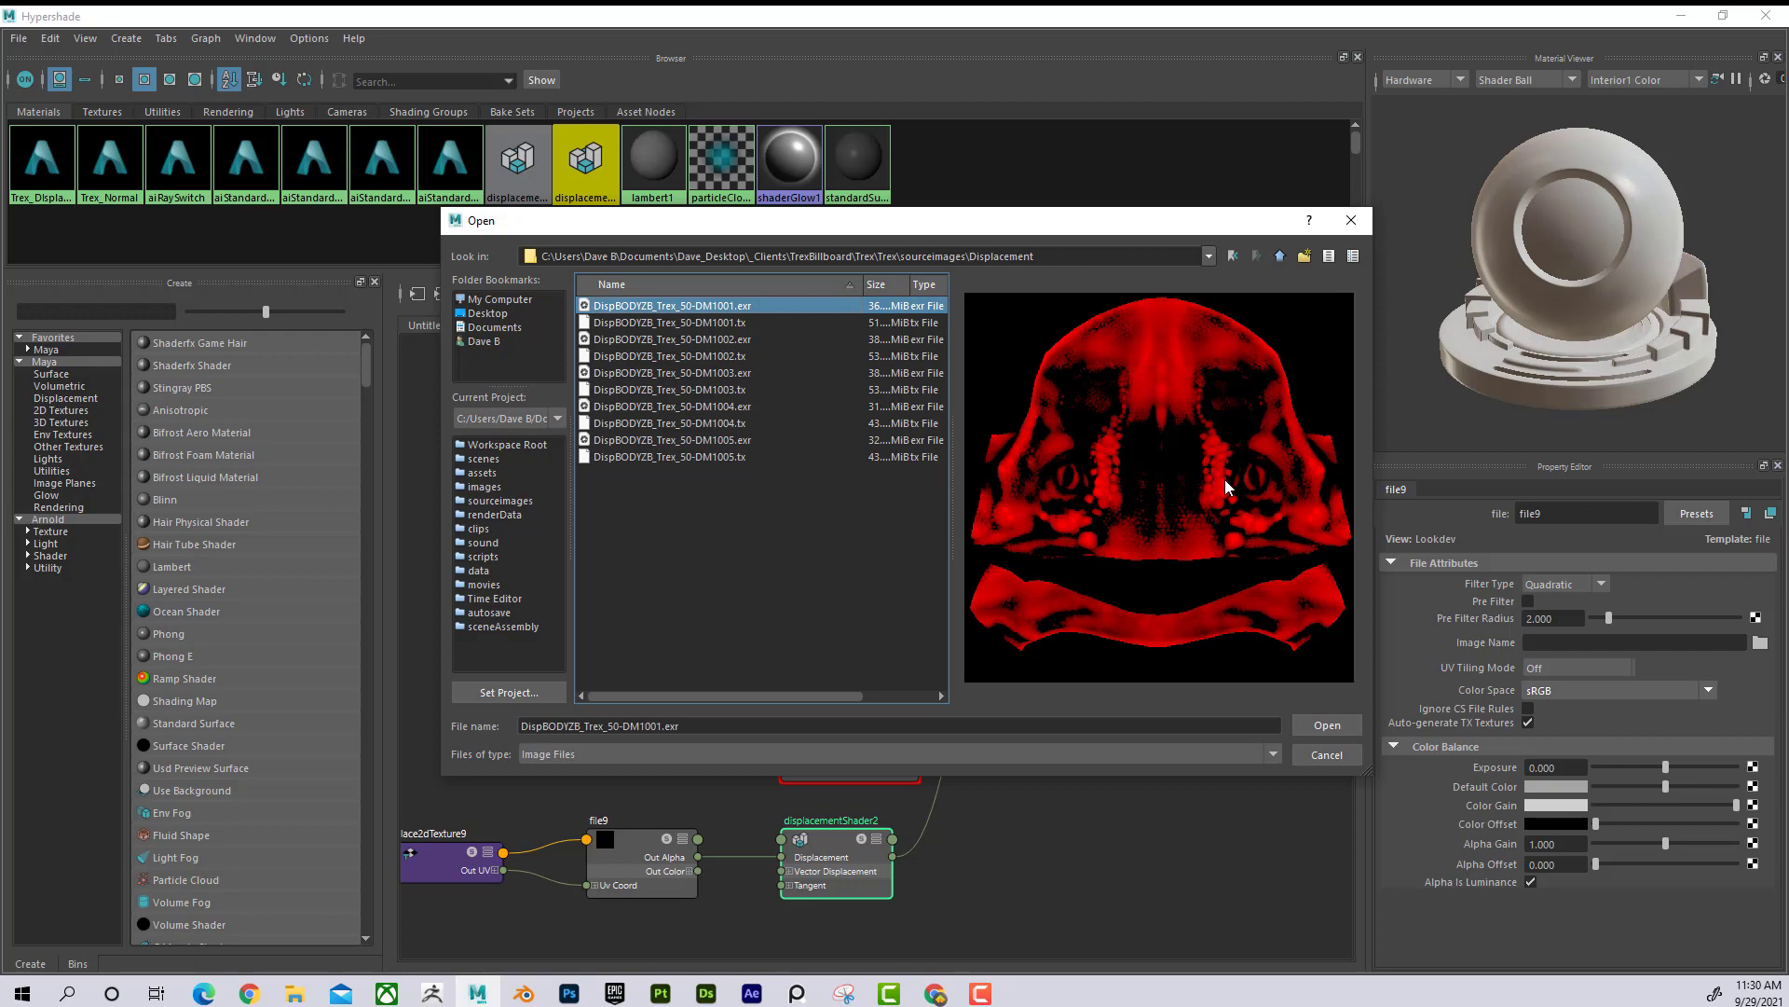
left_click(1339, 725)
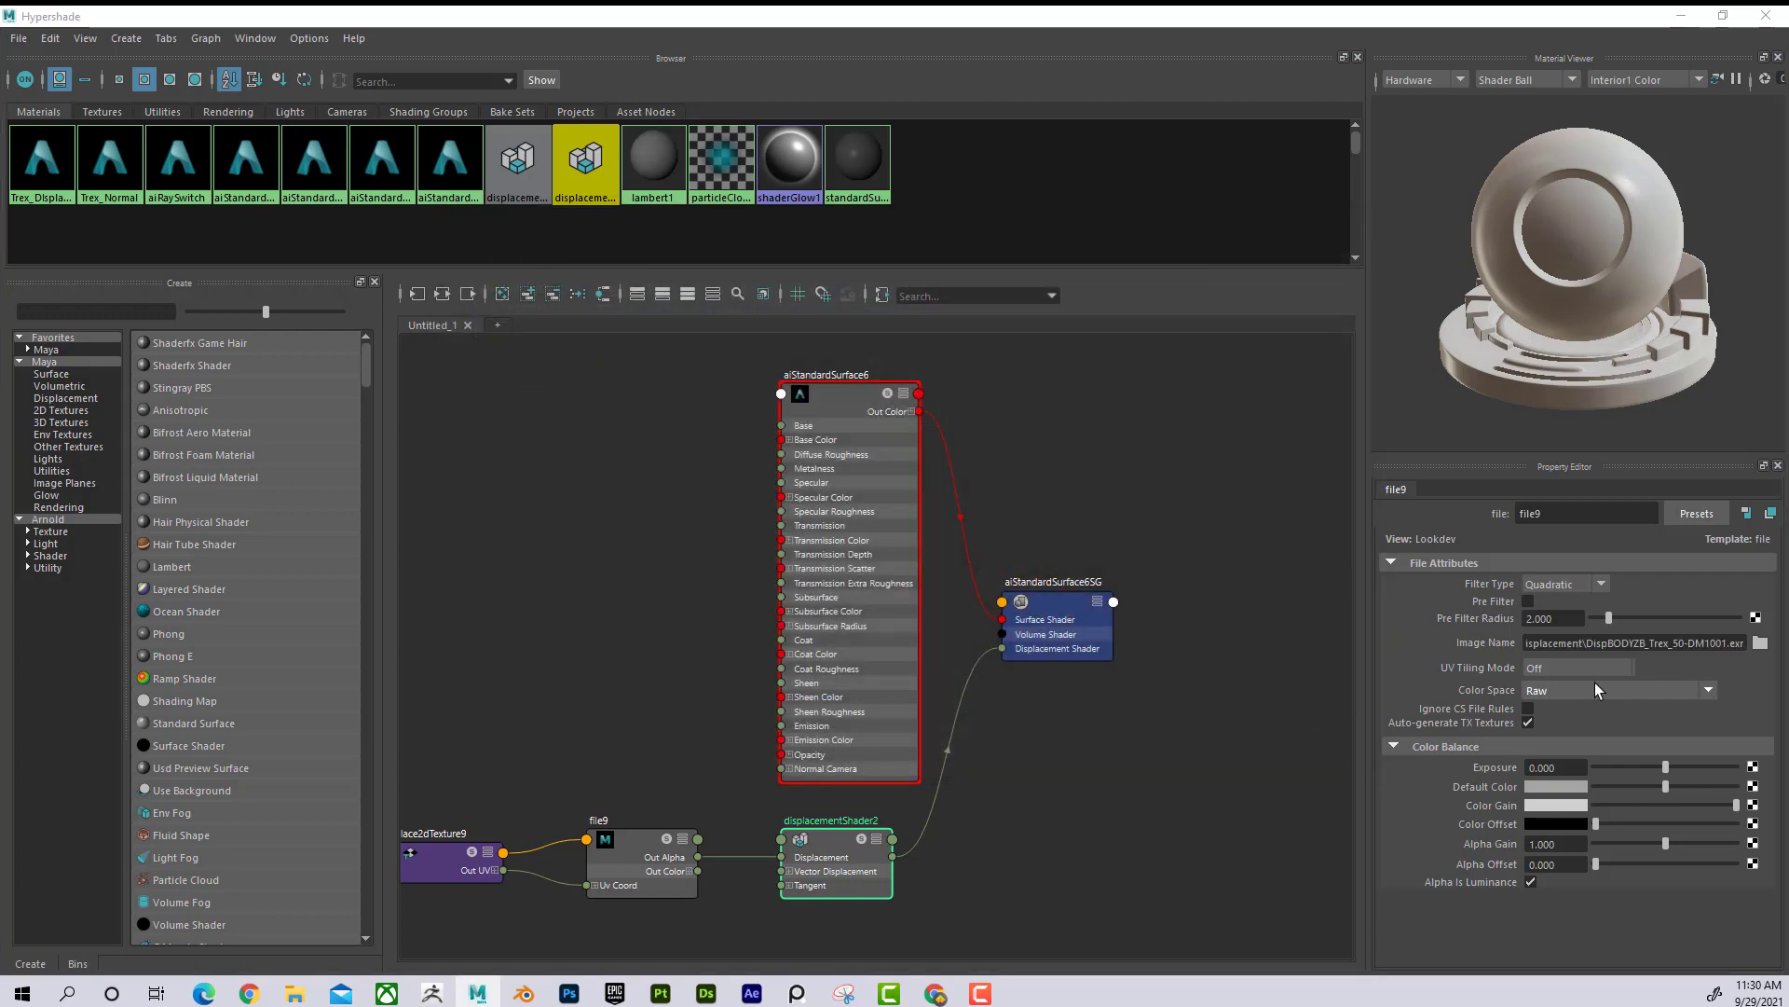